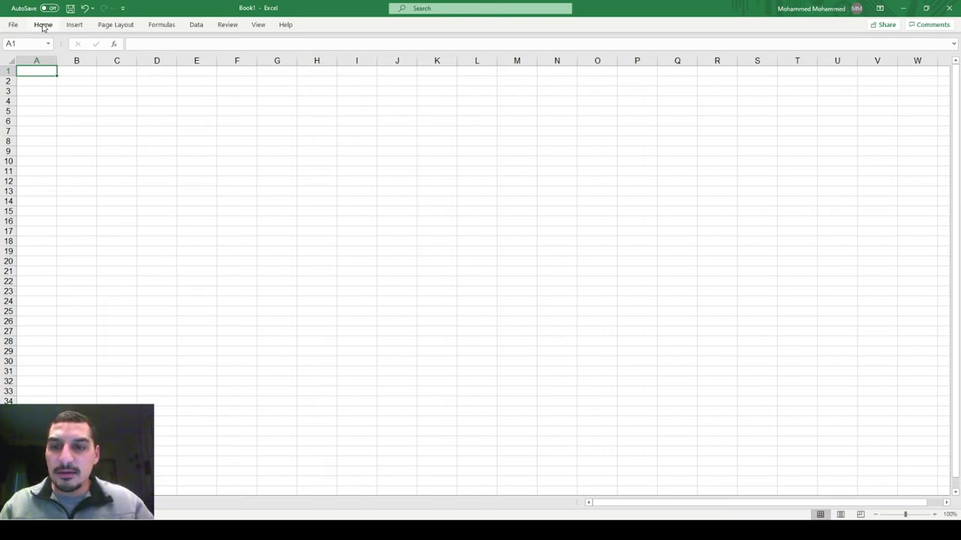
Enter 5 and 10 in cells A1 and A2, and 35 and 10 in cells B1 and B2.
{"action": "scroll", "coordinate": [43, 27], "scroll_direction": "up", "scroll_amount": 4}
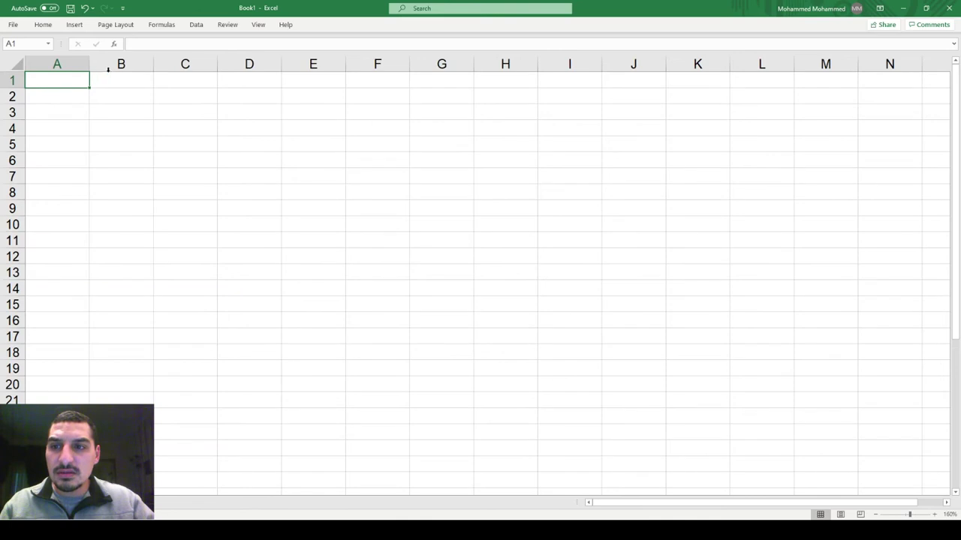
{"action": "scroll", "coordinate": [107, 71], "scroll_direction": "up", "scroll_amount": 2}
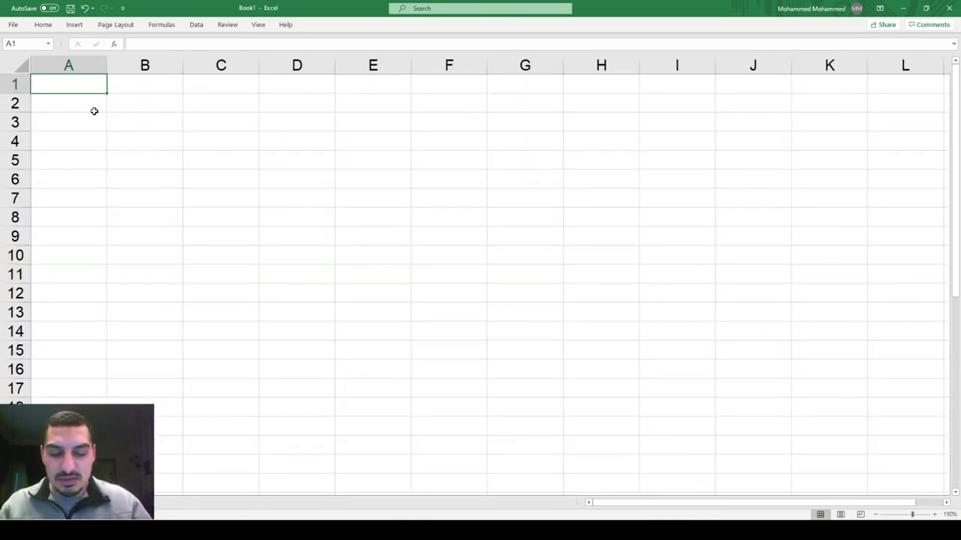
{"action": "type", "text": "5"}
{"action": "key", "text": "Return"}
{"action": "type", "text": "10"}
{"action": "key", "text": "Right"}
{"action": "key", "text": "Up"}
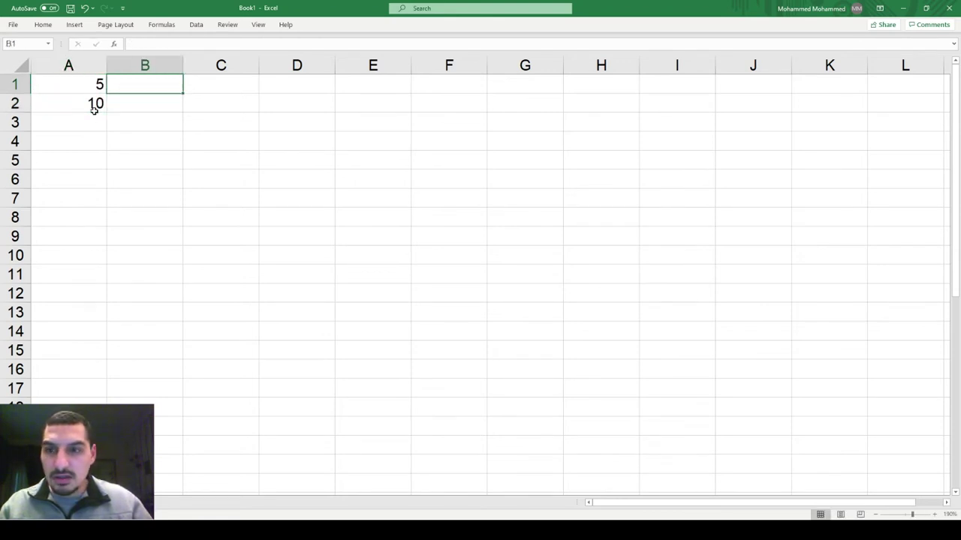
{"action": "type", "text": "35"}
{"action": "key", "text": "Return"}
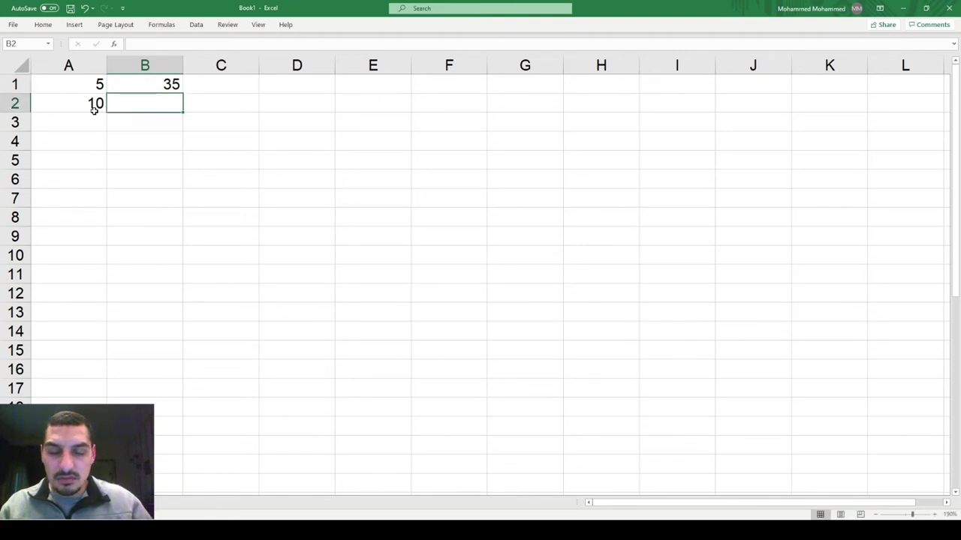
{"action": "type", "text": "10"}
Fill row 3 with 6 and 2, and row 4 with 9 and 8, in columns A and B.
{"action": "left_click", "coordinate": [95, 114]}
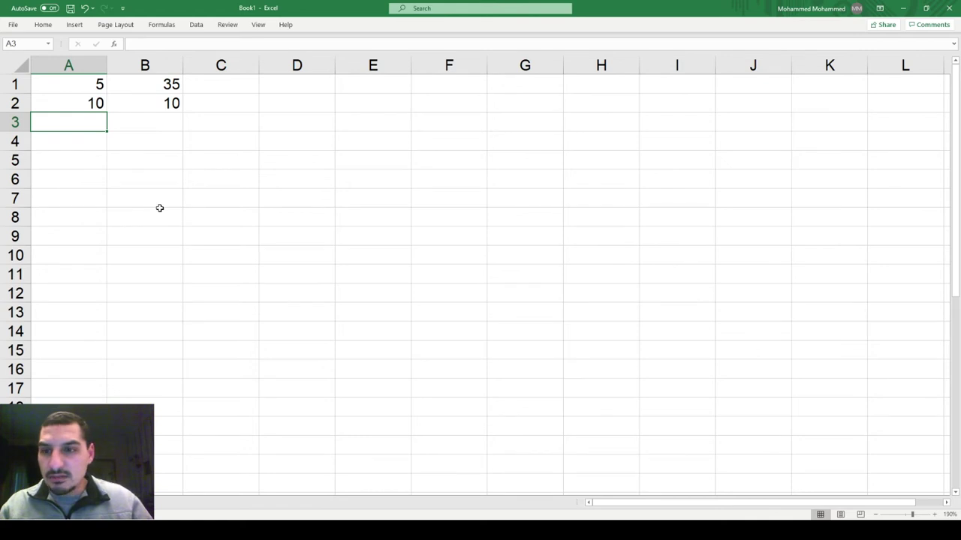
{"action": "type", "text": "6"}
{"action": "key", "text": "Tab"}
{"action": "type", "text": "2"}
{"action": "key", "text": "Return"}
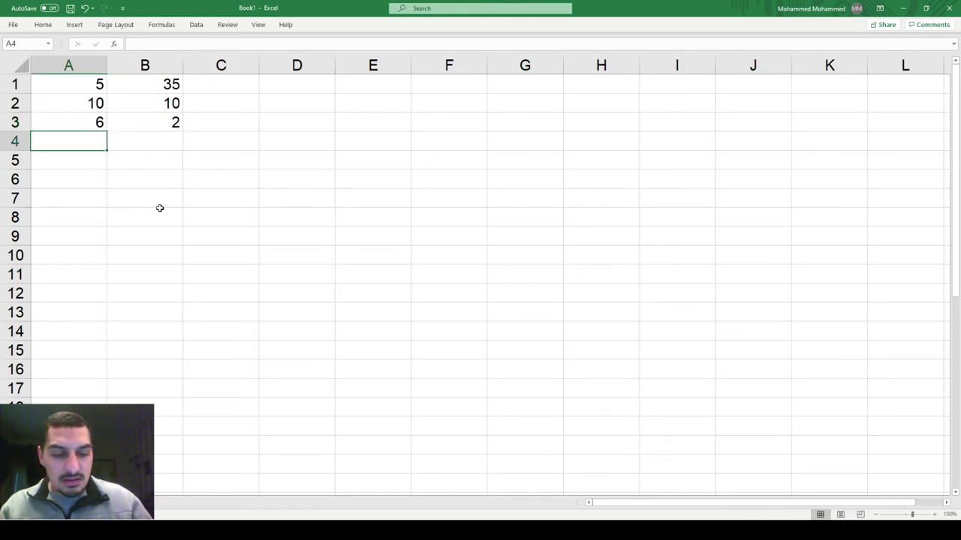
{"action": "type", "text": "9"}
{"action": "key", "text": "Tab"}
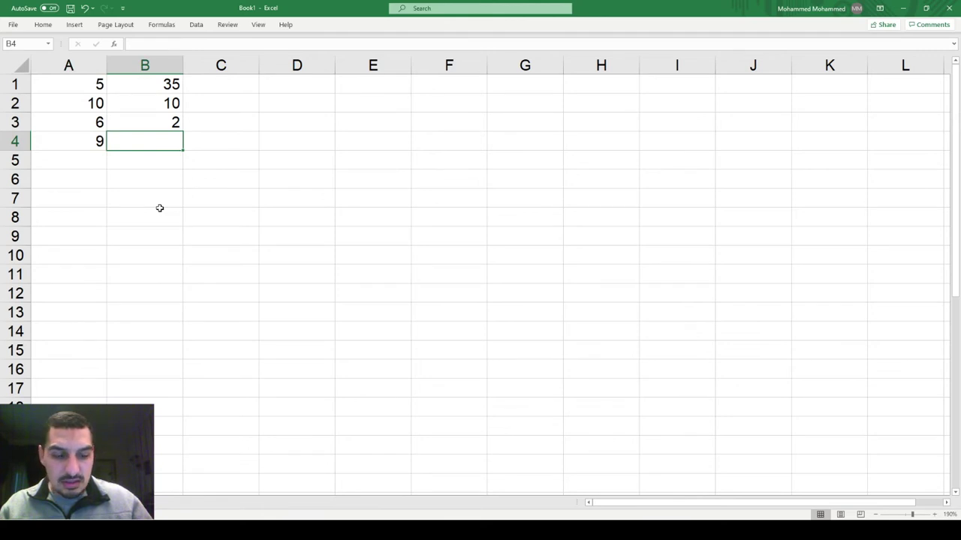
{"action": "type", "text": "8"}
{"action": "key", "text": "Tab"}
Enter the formula =RANDBETWEEN(0,100) in cell D1.
{"action": "key", "text": "Up"}
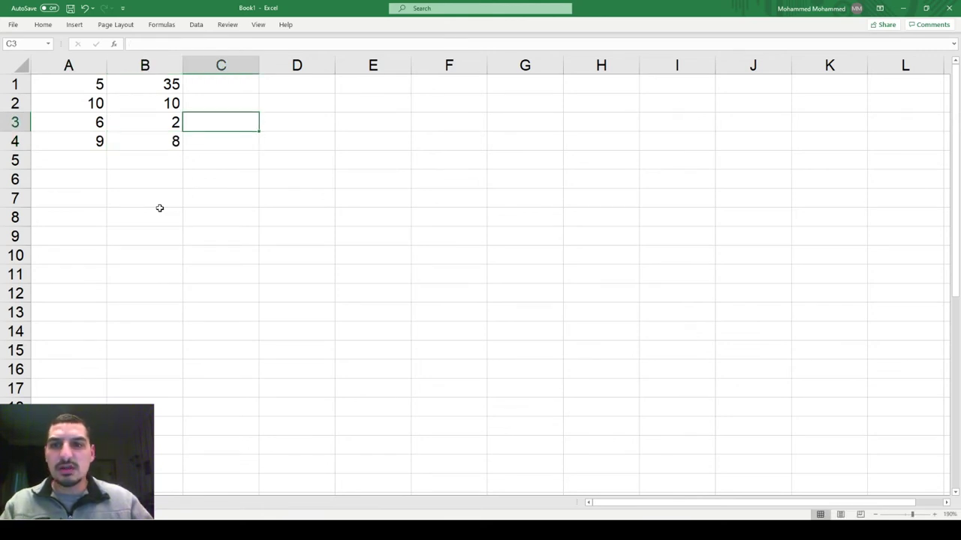
{"action": "key", "text": "Up"}
{"action": "key", "text": "Right"}
{"action": "key", "text": "Up"}
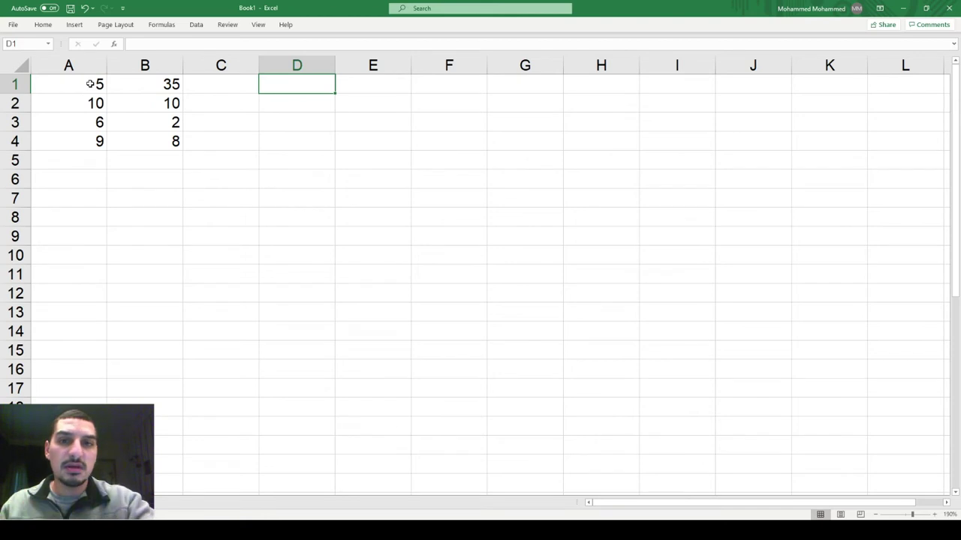
{"action": "type", "text": "="}
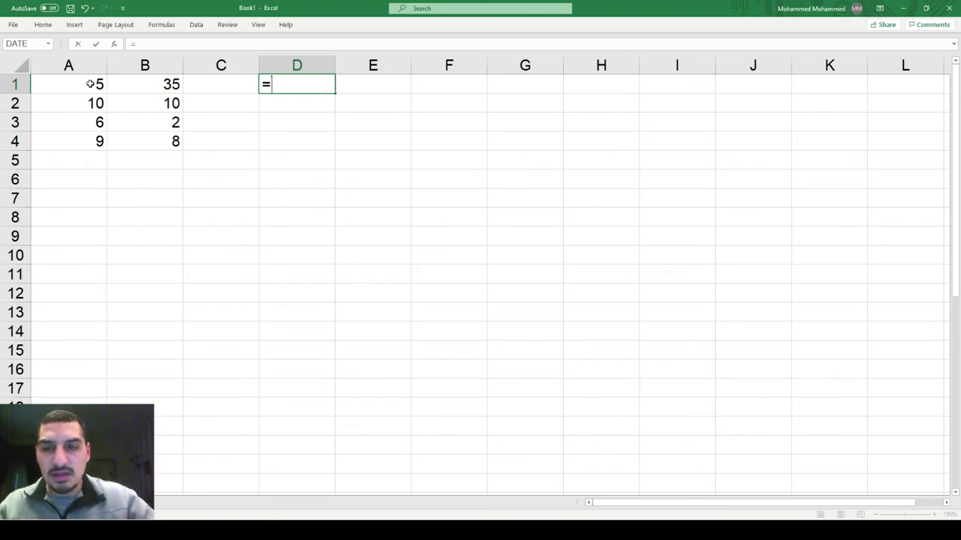
{"action": "type", "text": "rad"}
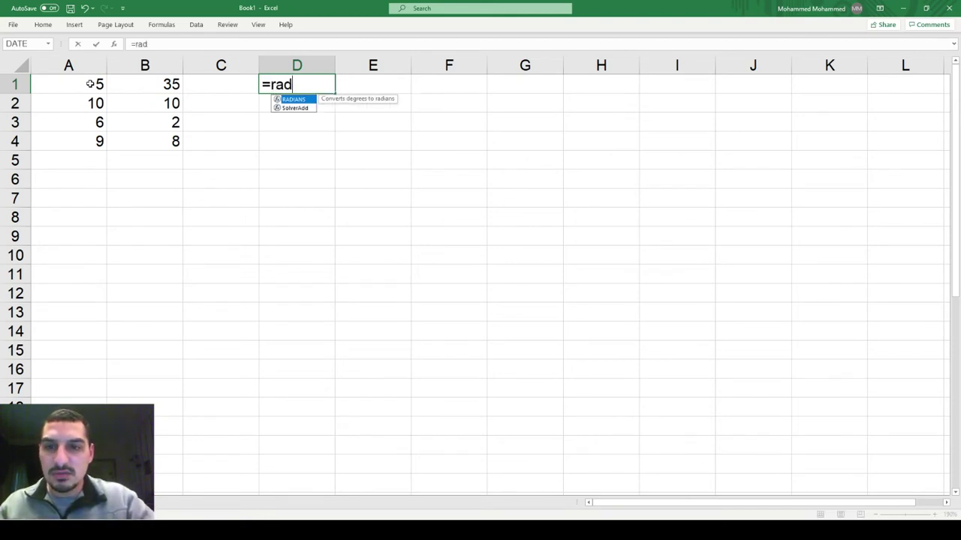
{"action": "type", "text": "d"}
{"action": "key", "text": "BackSpace"}
{"action": "key", "text": "BackSpace"}
{"action": "type", "text": "ndb e"}
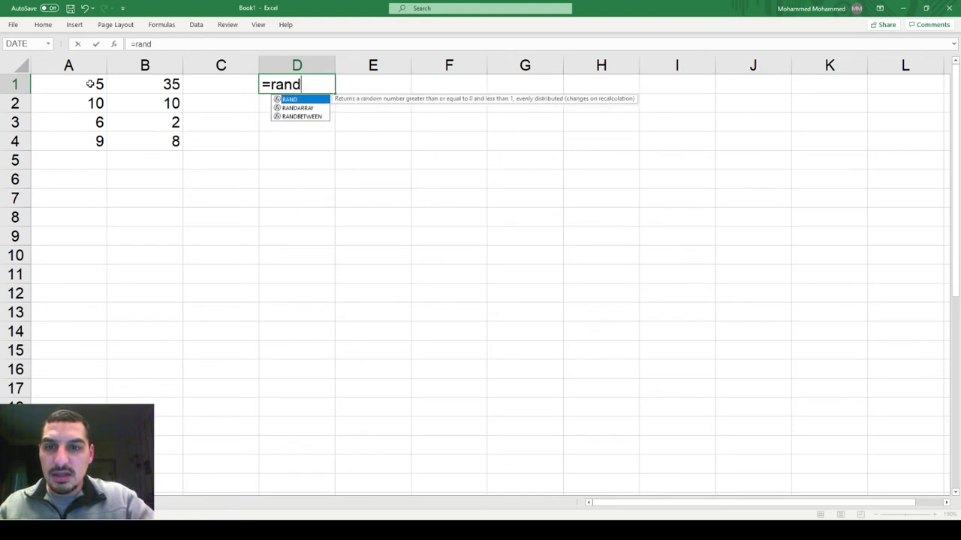
{"action": "key", "text": "BackSpace"}
{"action": "key", "text": "BackSpace"}
{"action": "type", "text": "e"}
{"action": "key", "text": "Tab"}
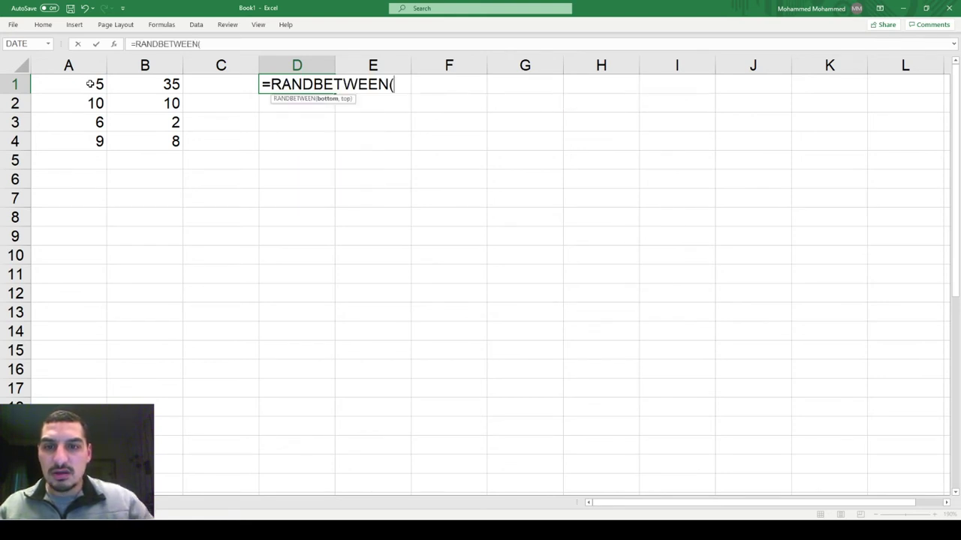
{"action": "type", "text": "0,100)"}
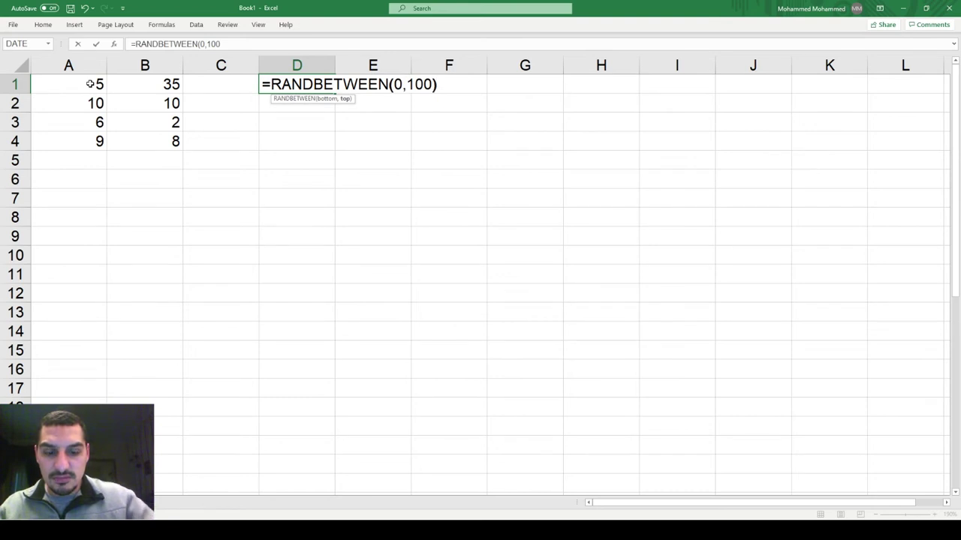
{"action": "key", "text": "Return"}
{"action": "key", "text": "Up"}
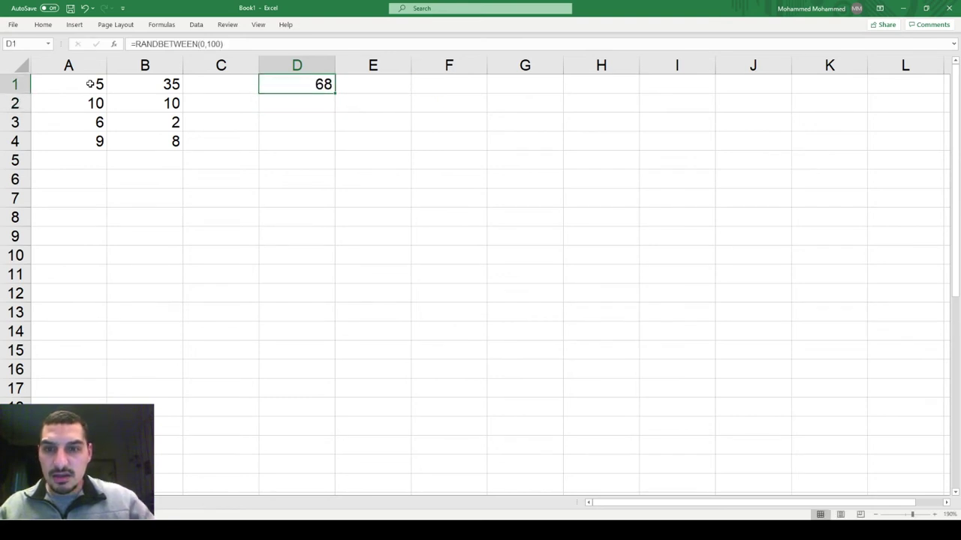
Copy the random number formula from D1 across the range D1:E21.
{"action": "key", "text": "ctrl+c"}
{"action": "key", "text": "shift+Right"}
{"action": "key", "text": "shift+Down"}
{"action": "key", "text": "shift+Down"}
{"action": "key", "text": "shift+Down"}
{"action": "key", "text": "shift+Down"}
{"action": "key", "text": "shift+Down"}
{"action": "key", "text": "shift+Down"}
{"action": "key", "text": "shift+Down"}
{"action": "key", "text": "shift+Down"}
{"action": "key", "text": "shift+Down"}
{"action": "key", "text": "shift+Down"}
{"action": "key", "text": "shift+Down"}
{"action": "key", "text": "shift+Down"}
{"action": "key", "text": "shift+Down"}
{"action": "key", "text": "shift+Down"}
{"action": "key", "text": "shift+Down"}
{"action": "key", "text": "shift+Down"}
{"action": "key", "text": "shift+Down"}
{"action": "key", "text": "shift+Down"}
{"action": "key", "text": "shift+Down"}
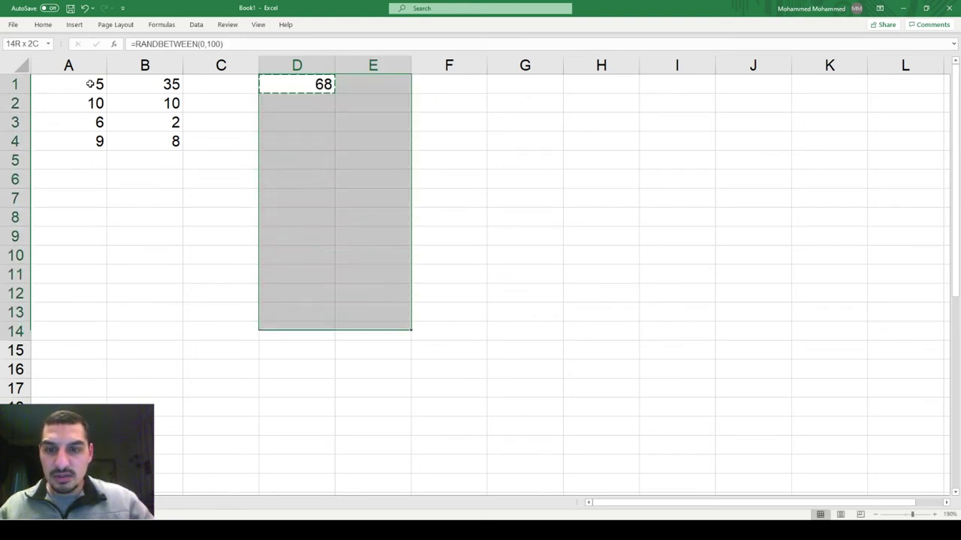
{"action": "key", "text": "ctrl+v"}
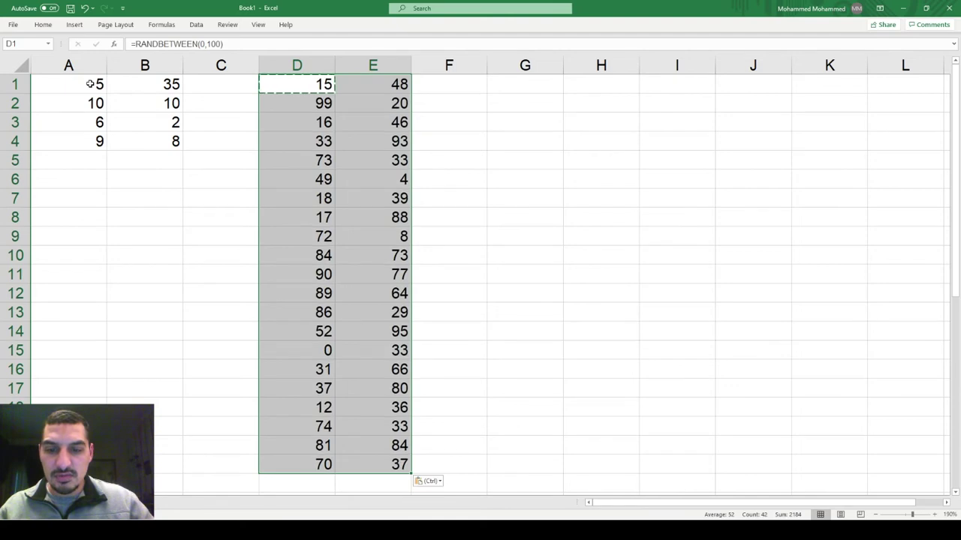
Replace the random number formulas in D1:E21 with their static values.
{"action": "key", "text": "Up"}
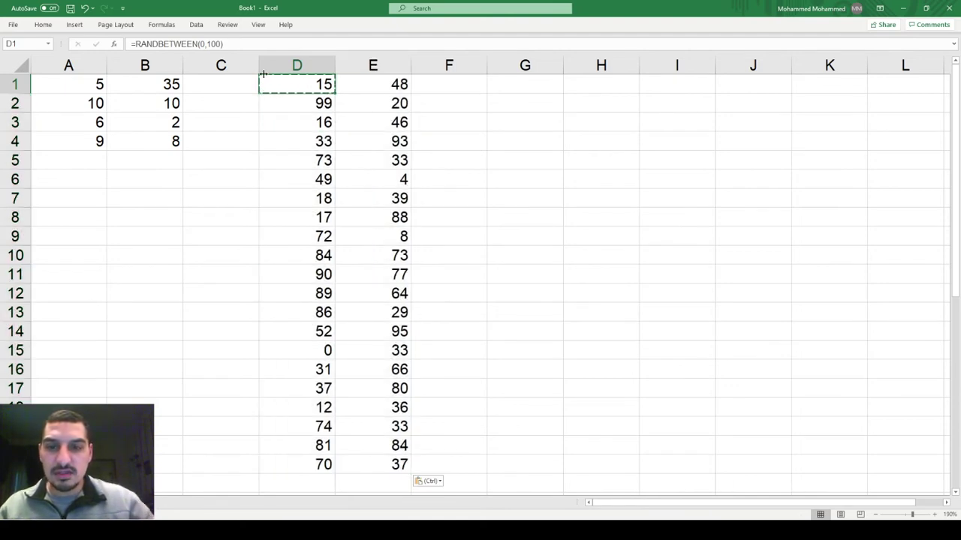
{"action": "key", "text": "shift+Right"}
{"action": "key", "text": "ctrl+shift+Down"}
{"action": "key", "text": "ctrl+c"}
{"action": "key", "text": "ctrl+alt+v"}
{"action": "key", "text": "v"}
{"action": "key", "text": "Return"}
{"action": "key", "text": "Right"}
{"action": "key", "text": "Escape"}
Enter the formula =IF(D1>E1,"TRUE","FALSE") in cell G1.
{"action": "key", "text": "Right"}
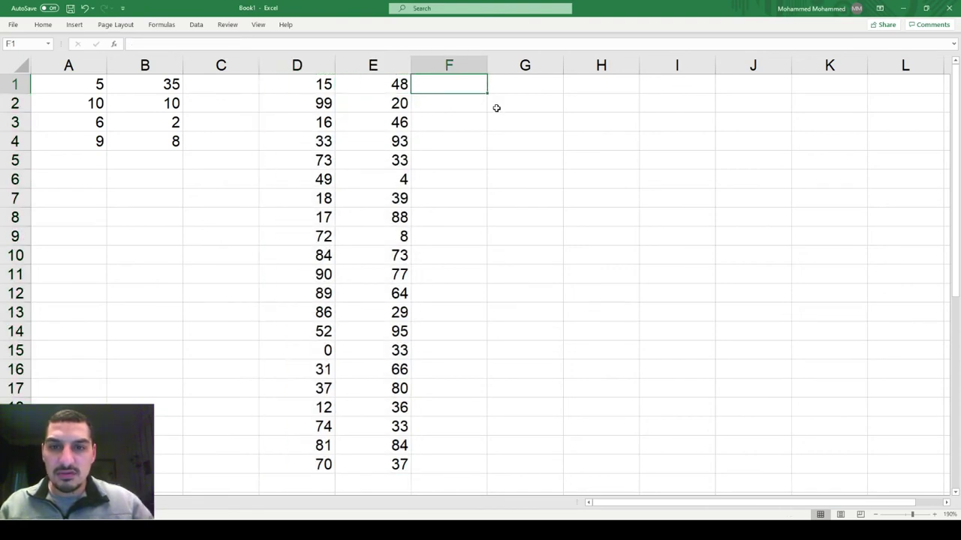
{"action": "key", "text": "Right"}
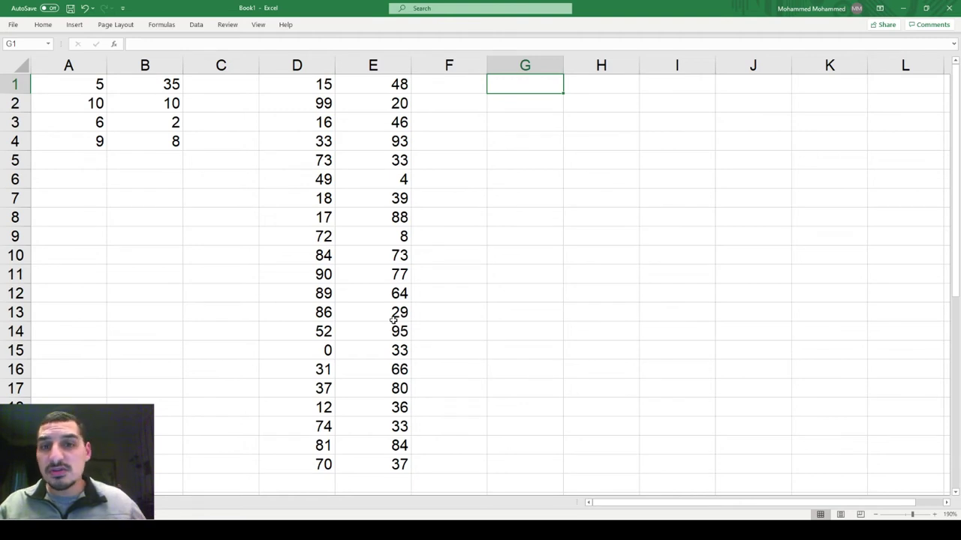
{"action": "type", "text": "=if"}
{"action": "key", "text": "Tab"}
{"action": "key", "text": "Left"}
{"action": "key", "text": "Left"}
{"action": "key", "text": "Left"}
{"action": "type", "text": ">"}
{"action": "key", "text": "Left"}
{"action": "key", "text": "Left"}
{"action": "type", "text": ","}
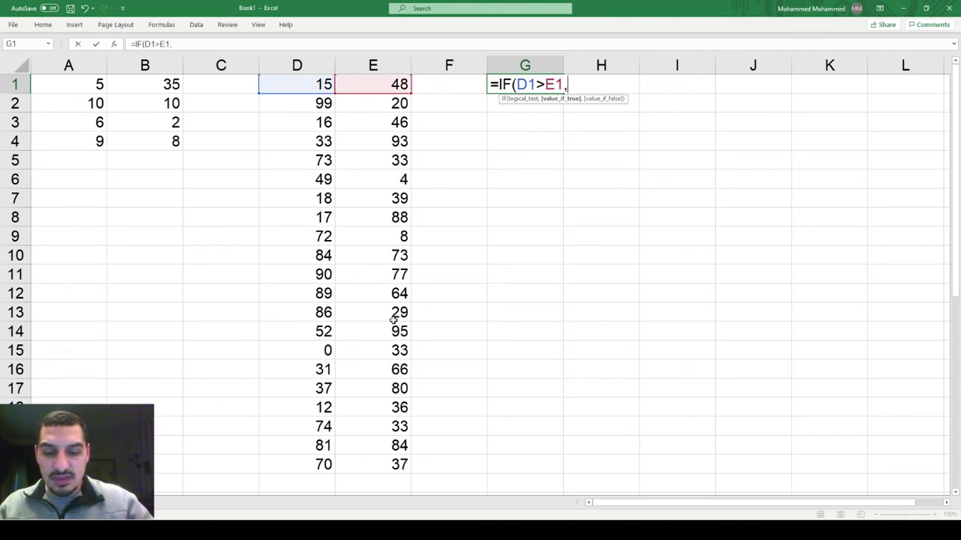
{"action": "type", "text": "\"TRUE"}
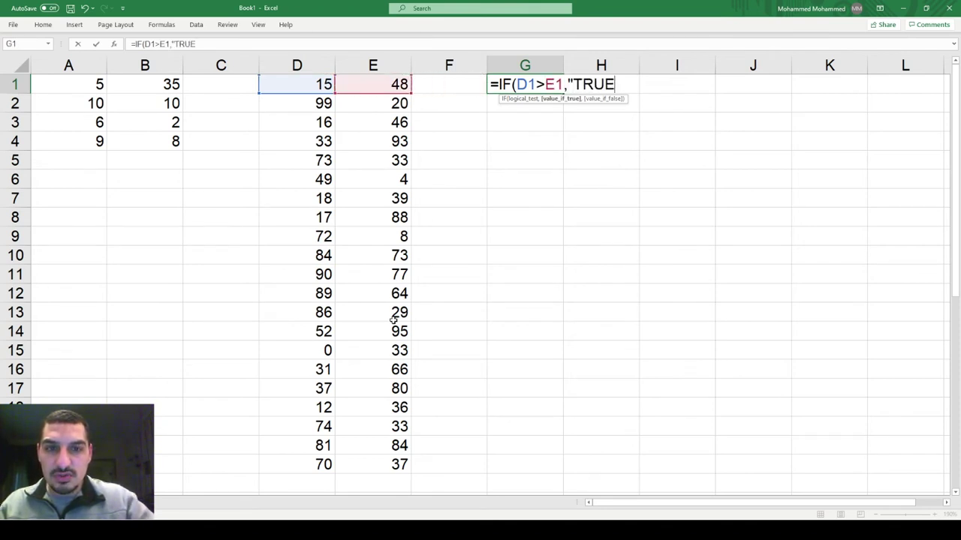
{"action": "type", "text": "\",\"W"}
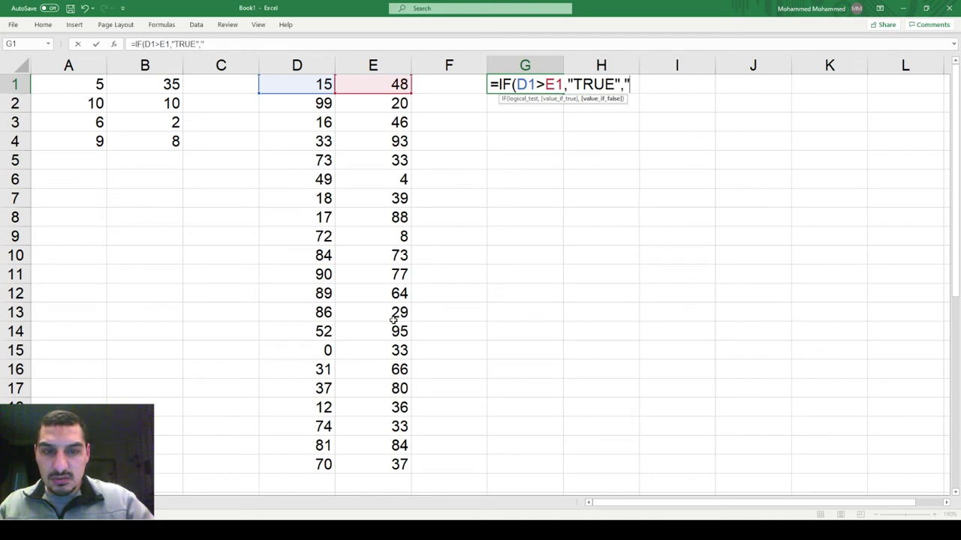
{"action": "key", "text": "BackSpace"}
{"action": "type", "text": "FALSE"}
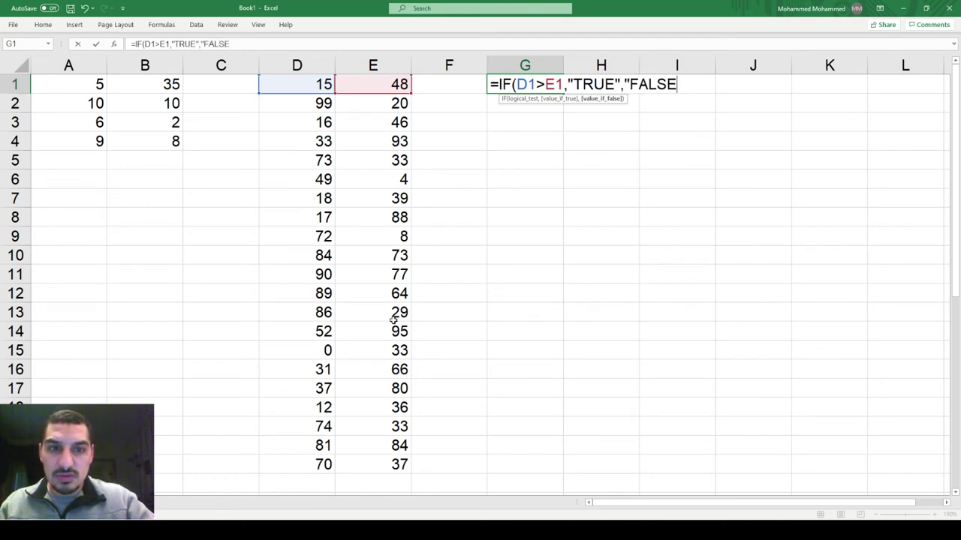
{"action": "type", "text": "\")"}
{"action": "key", "text": "ctrl+Return"}
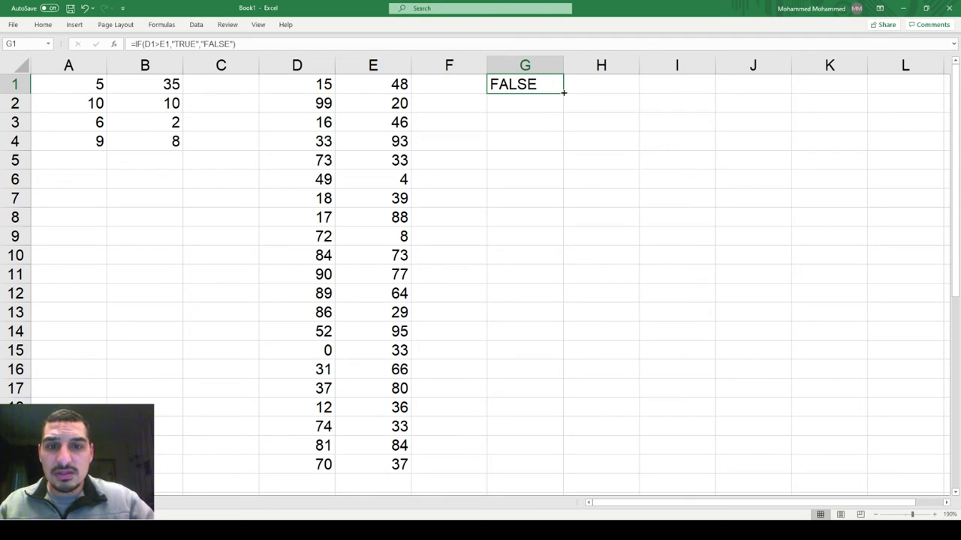
Fill the IF formula from G1 down to G21.
{"action": "left_click_drag", "start_coordinate": [563, 92], "coordinate": [545, 468]}
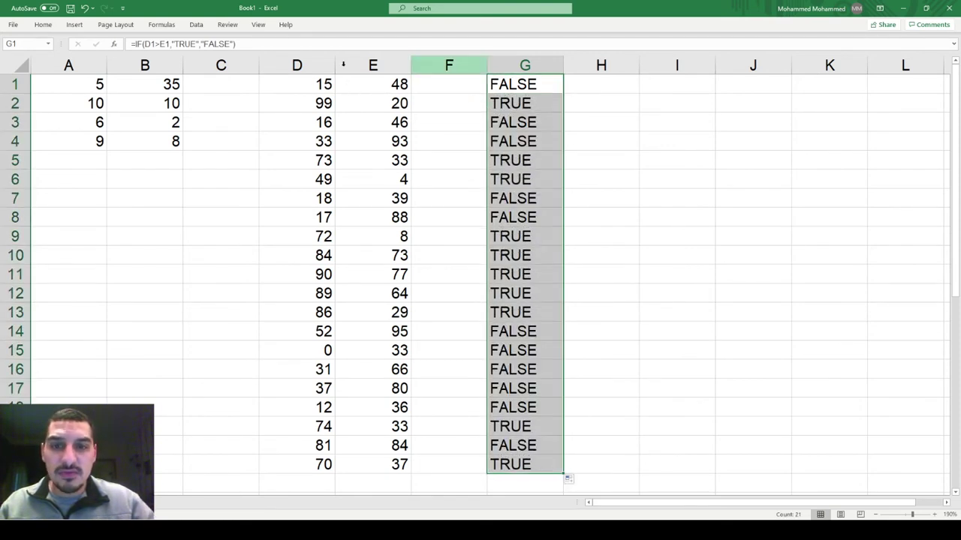
{"action": "left_click", "coordinate": [499, 84]}
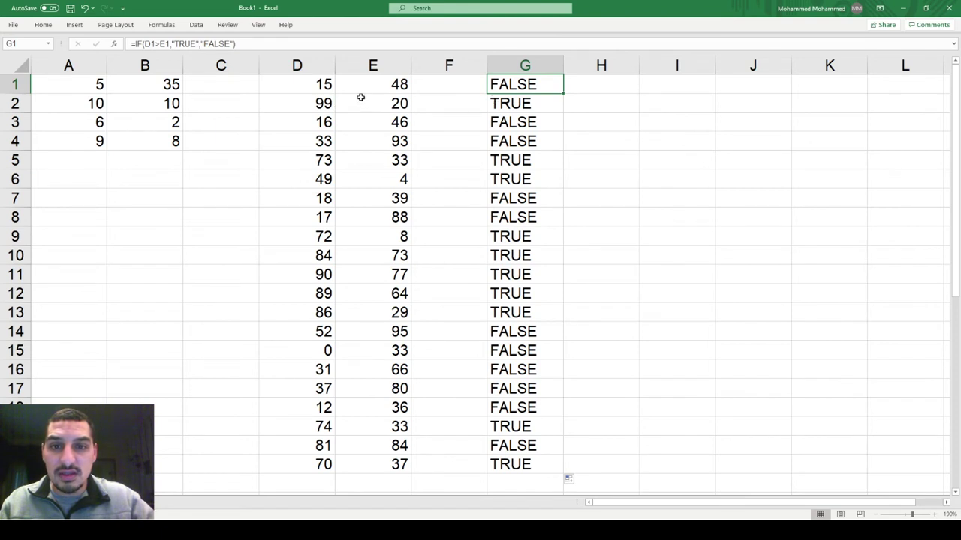
{"action": "key", "text": "ctrl+shift+Down"}
{"action": "key", "text": "ctrl+shift+Up"}
Enter the comparison =D1>E1 in cell H1 and fill it down to H21.
{"action": "key", "text": "Right"}
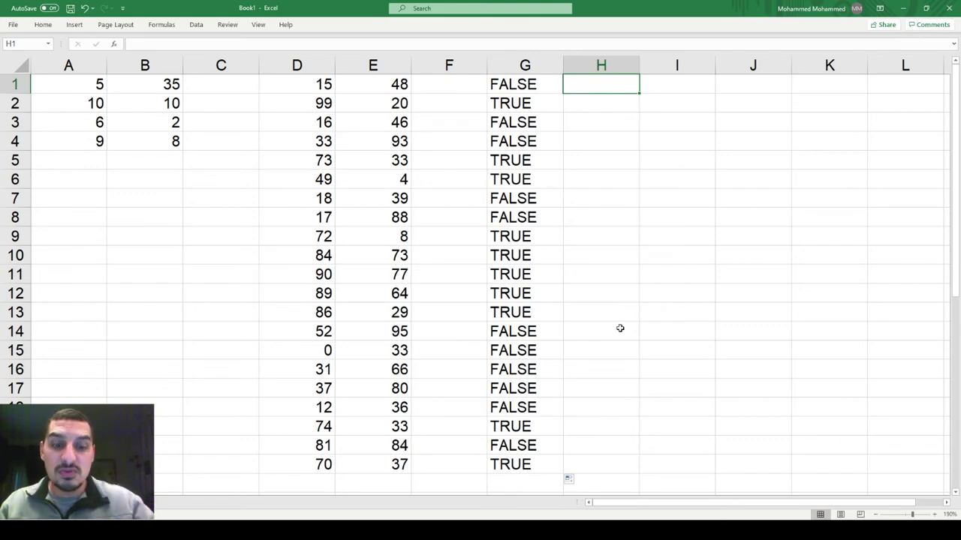
{"action": "type", "text": "="}
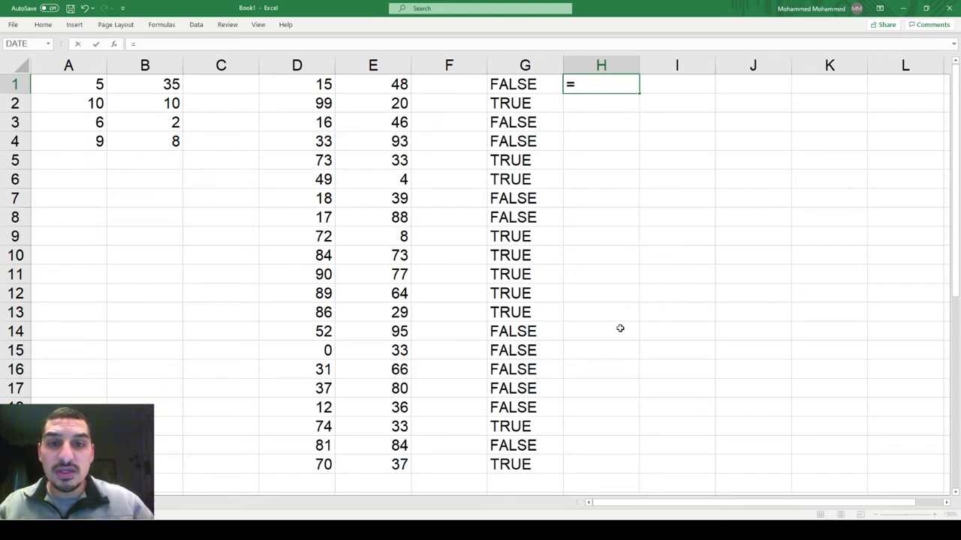
{"action": "key", "text": "Left"}
{"action": "key", "text": "Left"}
{"action": "key", "text": "Left"}
{"action": "key", "text": "Left"}
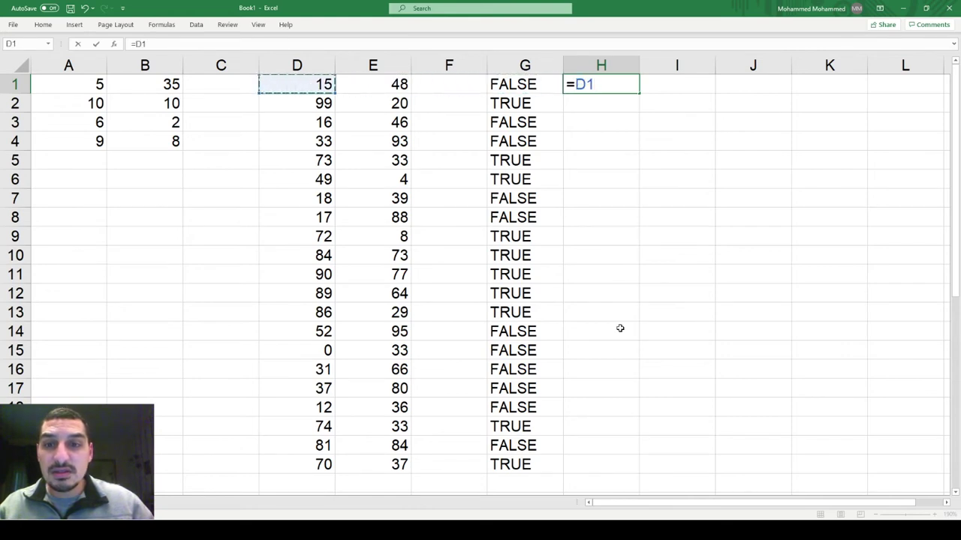
{"action": "type", "text": ">"}
{"action": "key", "text": "Left"}
{"action": "key", "text": "Left"}
{"action": "key", "text": "Left"}
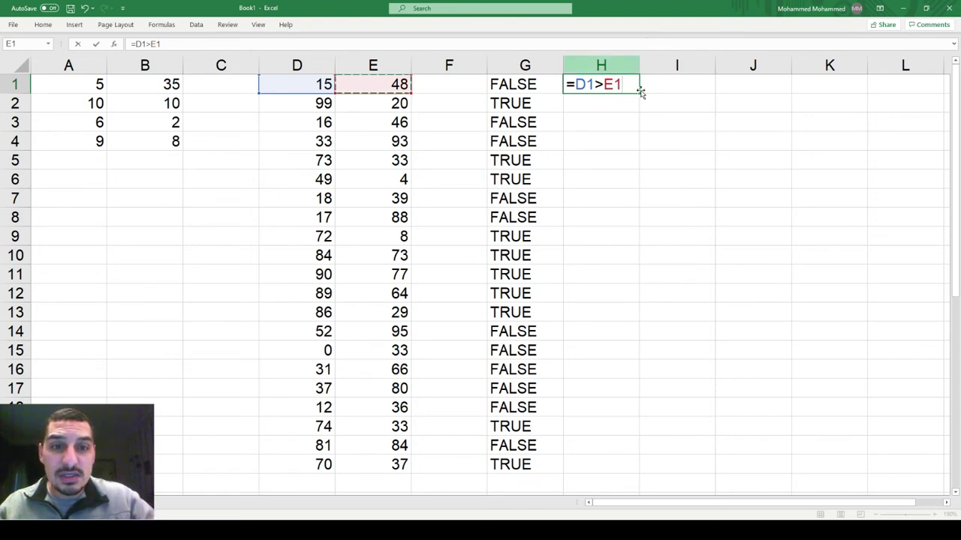
{"action": "key", "text": "ctrl+Return"}
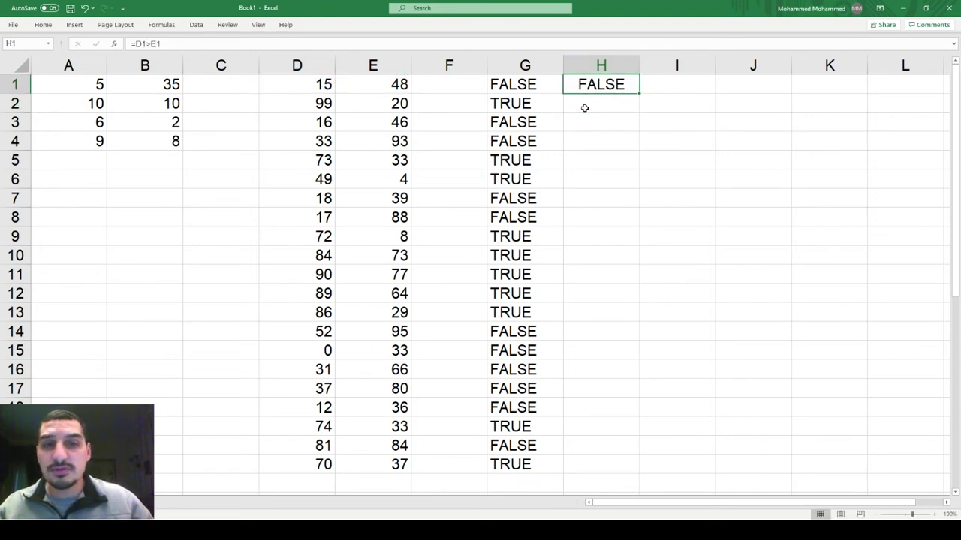
{"action": "double_click", "coordinate": [639, 94]}
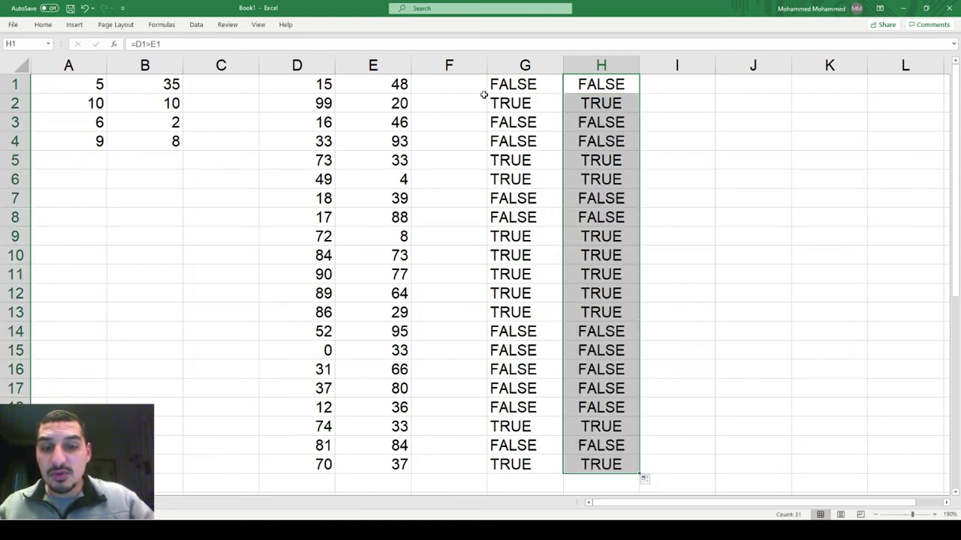
Compare the direct comparison formula in H1 with the logical test inside the IF formula in G1.
{"action": "left_click", "coordinate": [533, 98]}
{"action": "left_click", "coordinate": [535, 80]}
{"action": "key", "text": "Right"}
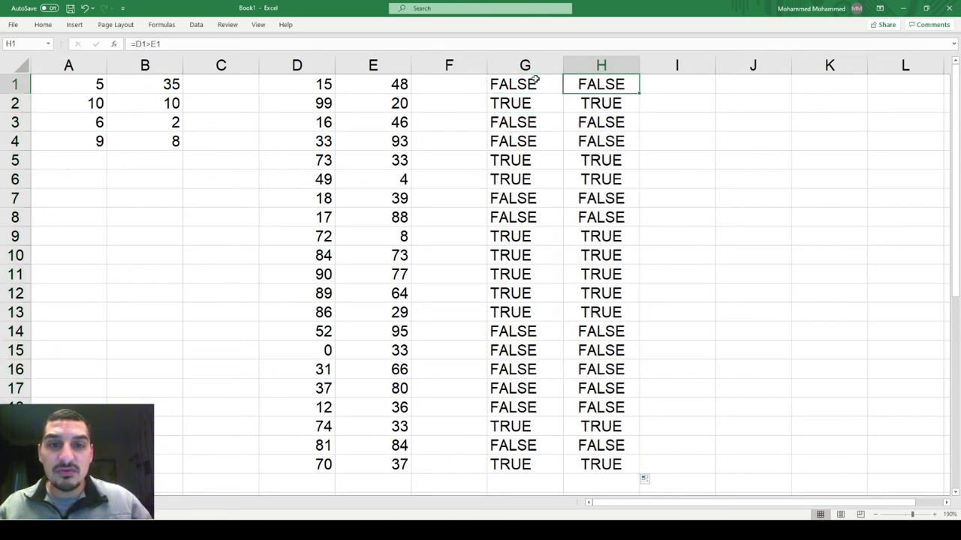
{"action": "key", "text": "F2"}
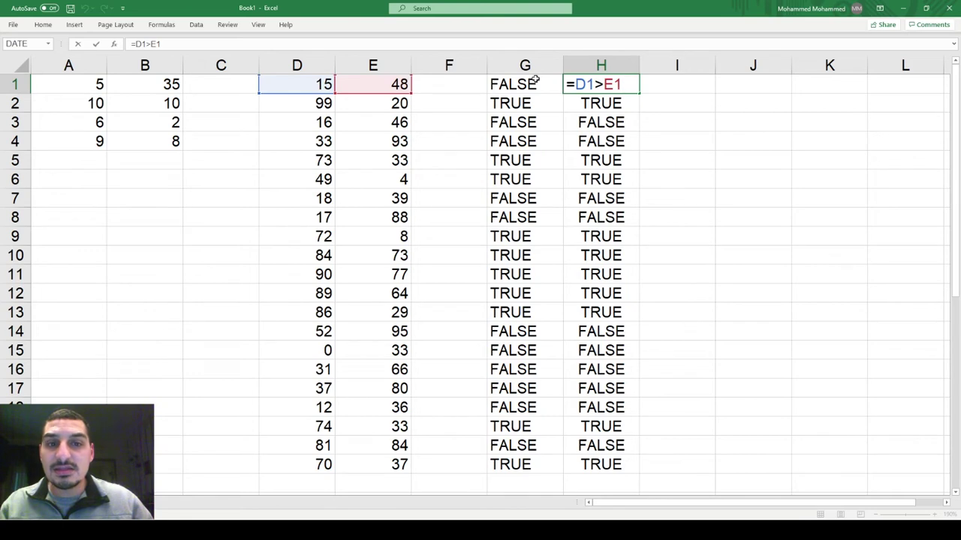
{"action": "double_click", "coordinate": [535, 80]}
{"action": "key", "text": "Right"}
{"action": "key", "text": "Right"}
{"action": "key", "text": "shift+Left"}
{"action": "key", "text": "shift+Left"}
{"action": "key", "text": "shift+Left"}
{"action": "key", "text": "shift+Left"}
{"action": "key", "text": "shift+Left"}
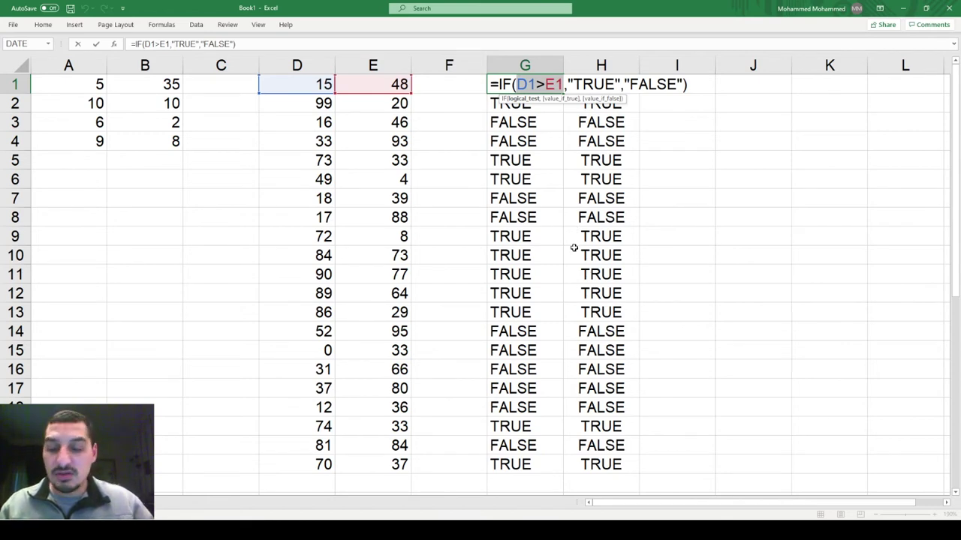
{"action": "key", "text": "Tab"}
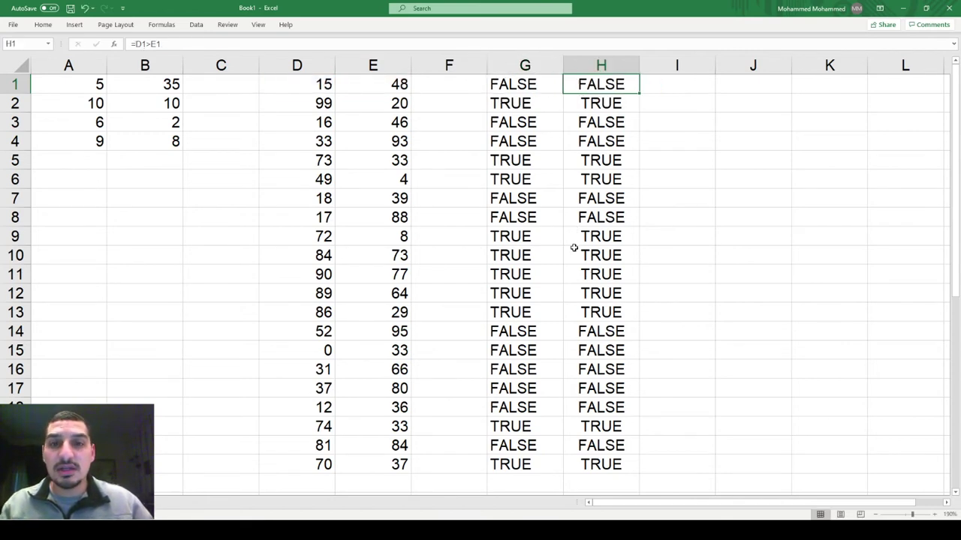
Examine the greater-than operator between the two cell references in H1's formula.
{"action": "key", "text": "Tab"}
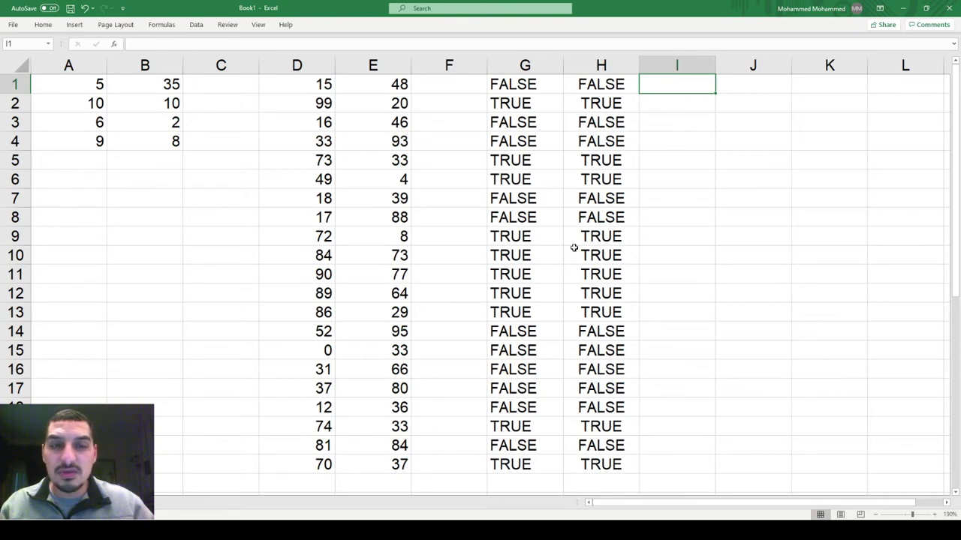
{"action": "key", "text": "Left"}
{"action": "key", "text": "F2"}
{"action": "key", "text": "Escape"}
{"action": "key", "text": "F2"}
{"action": "key", "text": "Left"}
{"action": "key", "text": "Left"}
{"action": "key", "text": "Left"}
{"action": "key", "text": "Left"}
{"action": "key", "text": "Left"}
{"action": "key", "text": "Left"}
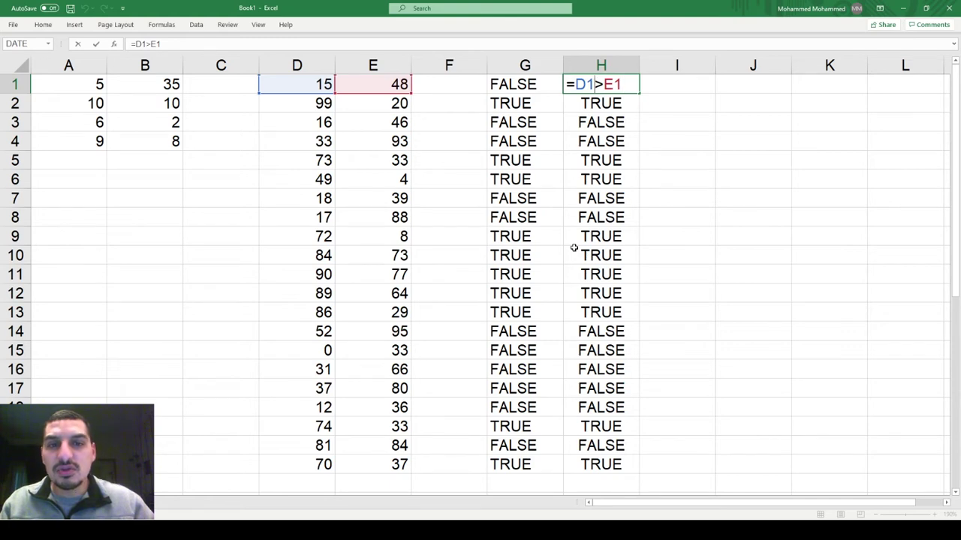
{"action": "key", "text": "shift+Right"}
{"action": "key", "text": "Tab"}
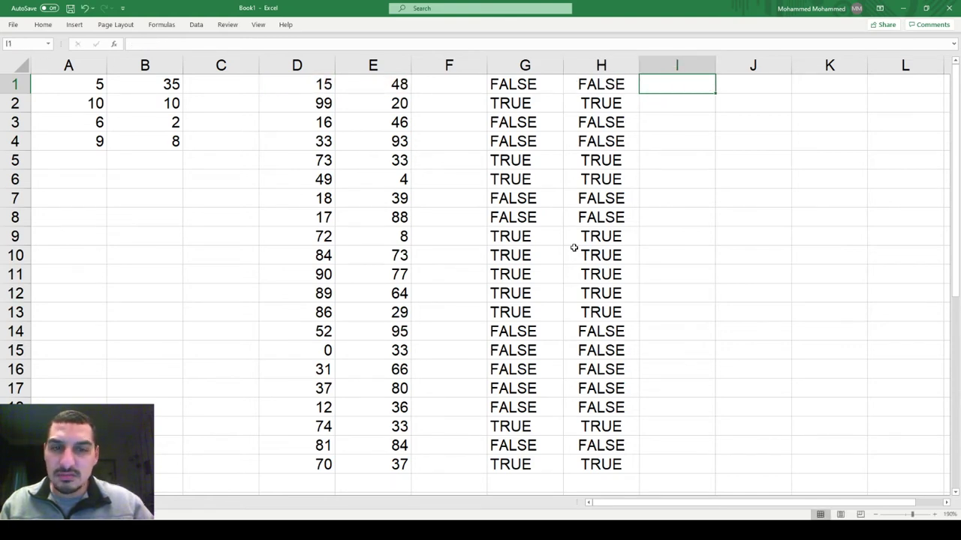
{"action": "key", "text": "Left"}
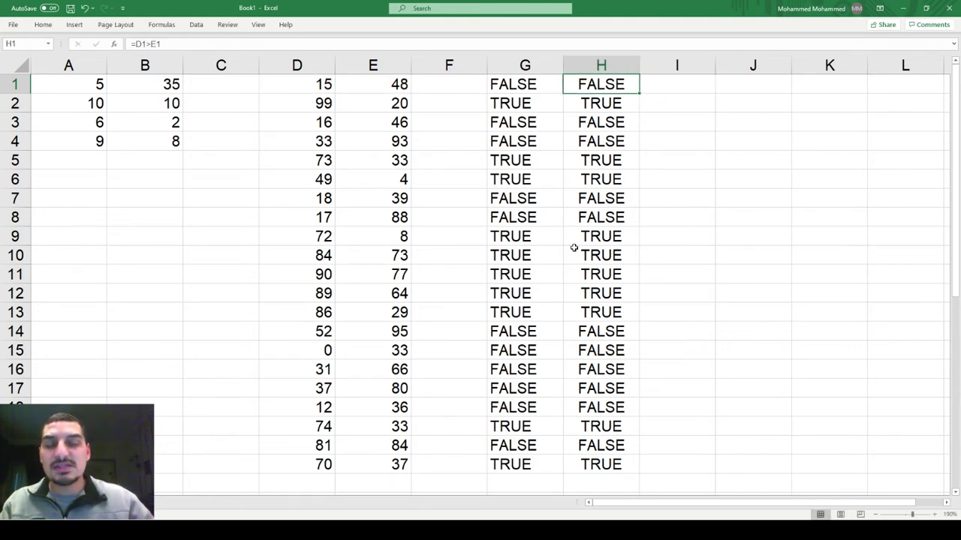
Enter the comparison =D1<E1 in cell I1 and fill it down to I21.
{"action": "key", "text": "Right"}
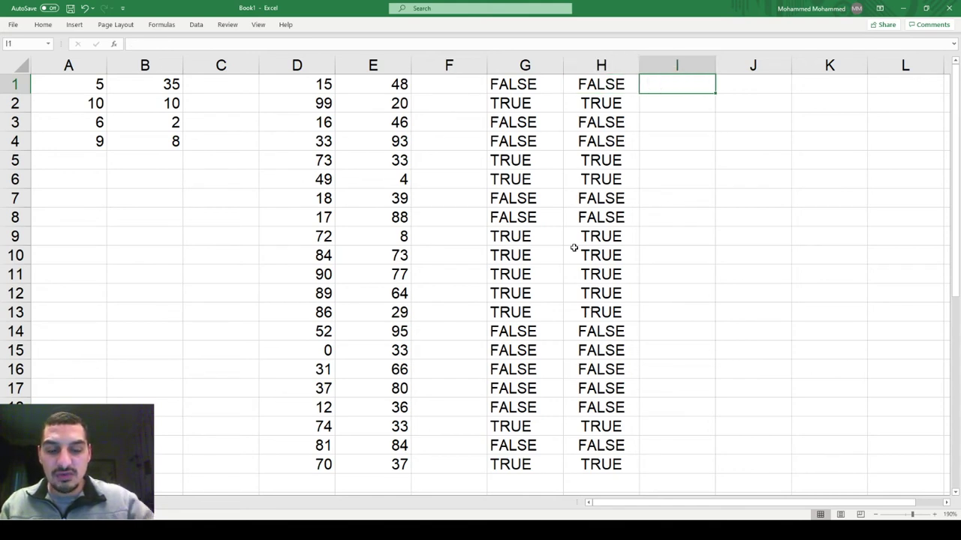
{"action": "type", "text": "="}
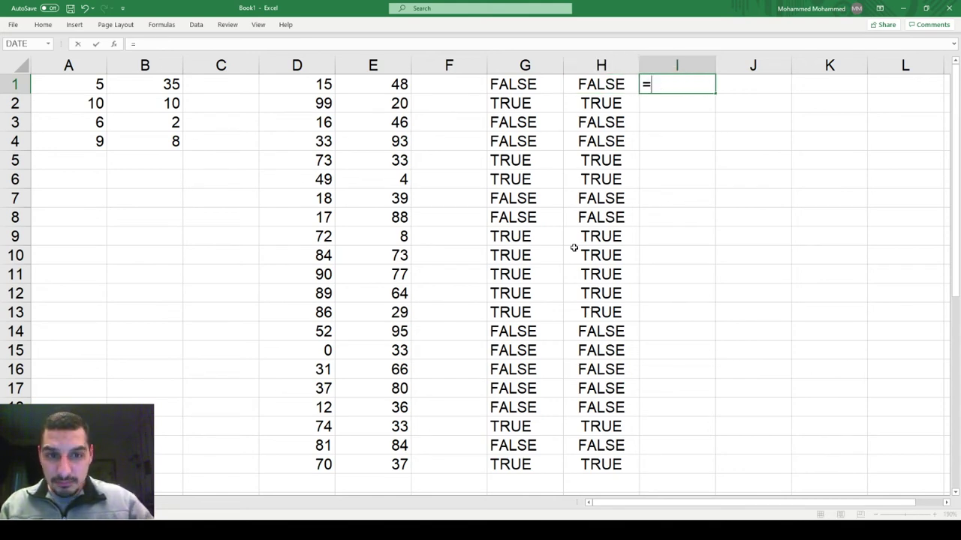
{"action": "key", "text": "Left"}
{"action": "key", "text": "Left"}
{"action": "key", "text": "Left"}
{"action": "key", "text": "Left"}
{"action": "key", "text": "Left"}
{"action": "type", "text": "<"}
{"action": "key", "text": "Left"}
{"action": "key", "text": "Left"}
{"action": "key", "text": "Left"}
{"action": "key", "text": "Left"}
{"action": "key", "text": "ctrl+Return"}
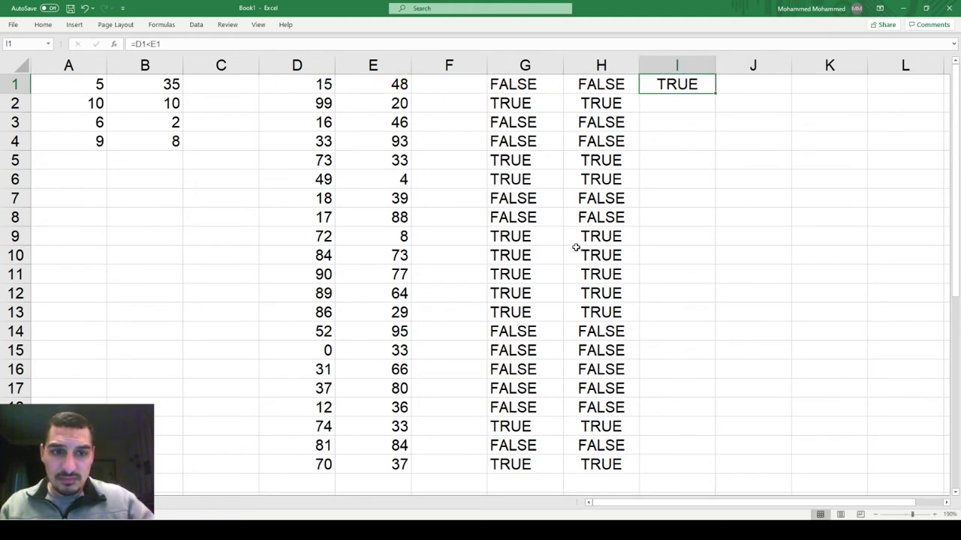
{"action": "double_click", "coordinate": [717, 94]}
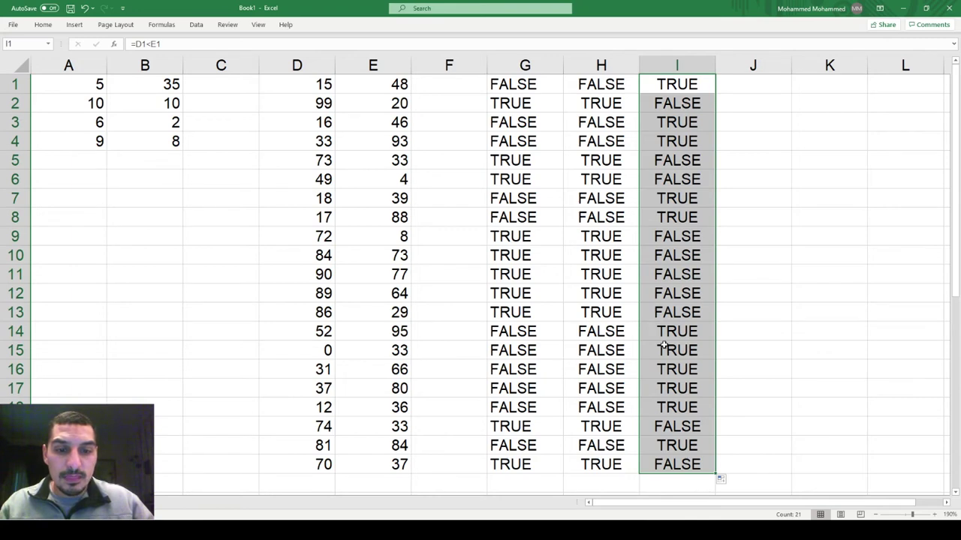
Set cell E15 to 0 so that it equals the value in D15.
{"action": "left_click", "coordinate": [390, 405]}
{"action": "key", "text": "Up"}
{"action": "key", "text": "Up"}
{"action": "key", "text": "Up"}
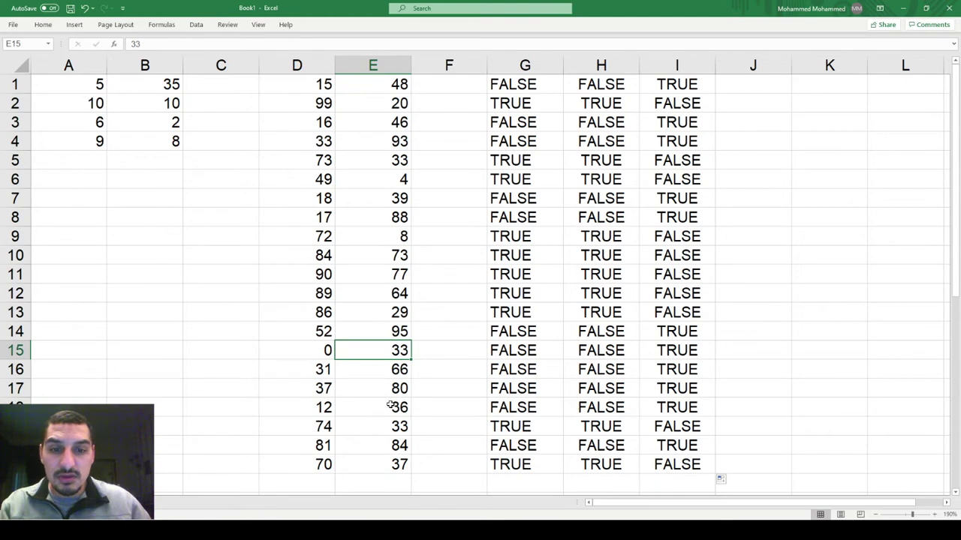
{"action": "key", "text": "Up"}
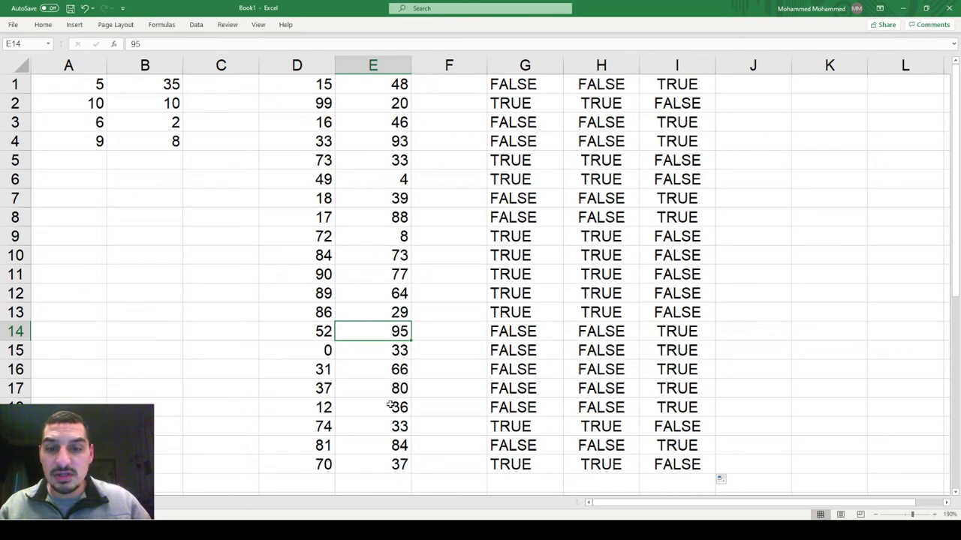
{"action": "key", "text": "Down"}
{"action": "type", "text": "0"}
{"action": "key", "text": "Return"}
Examine row 15 from D to I to see how each comparison handles equal values.
{"action": "key", "text": "Up"}
{"action": "key", "text": "Left"}
{"action": "key", "text": "shift+Right"}
{"action": "key", "text": "shift+Right"}
{"action": "key", "text": "shift+Right"}
{"action": "key", "text": "shift+Right"}
{"action": "key", "text": "shift+Right"}
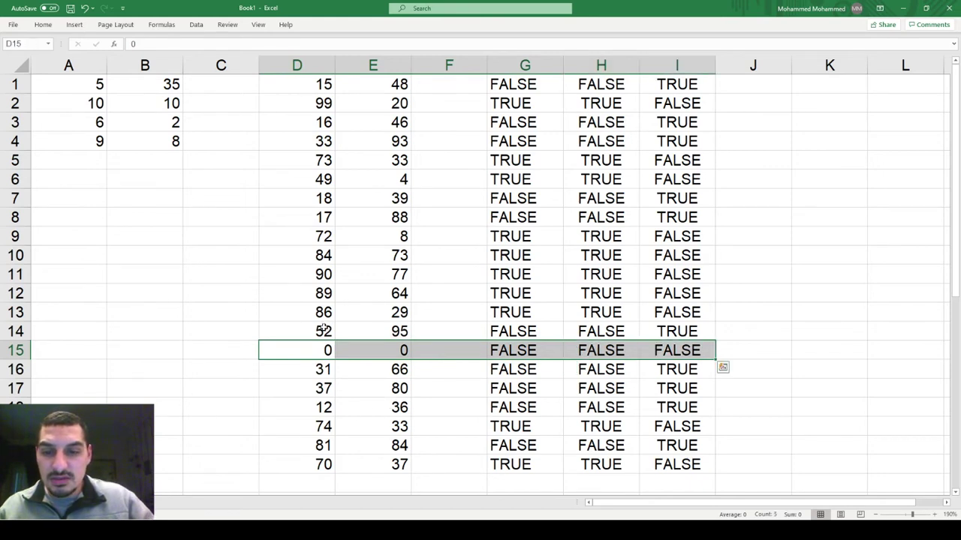
{"action": "left_click", "coordinate": [614, 347]}
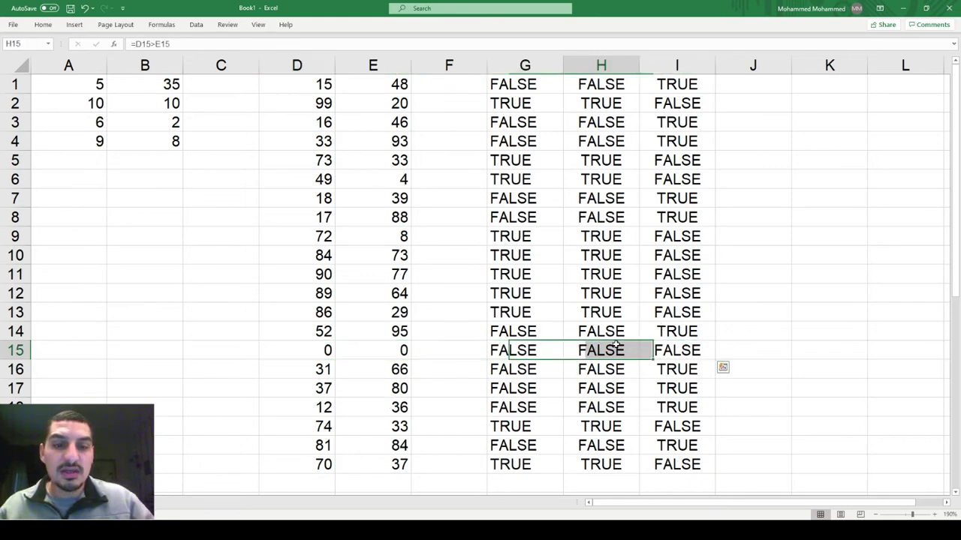
{"action": "mouse_move", "coordinate": [670, 349]}
{"action": "left_mouse_down"}
{"action": "mouse_move", "coordinate": [620, 347]}
{"action": "mouse_move", "coordinate": [658, 351]}
{"action": "left_mouse_up"}
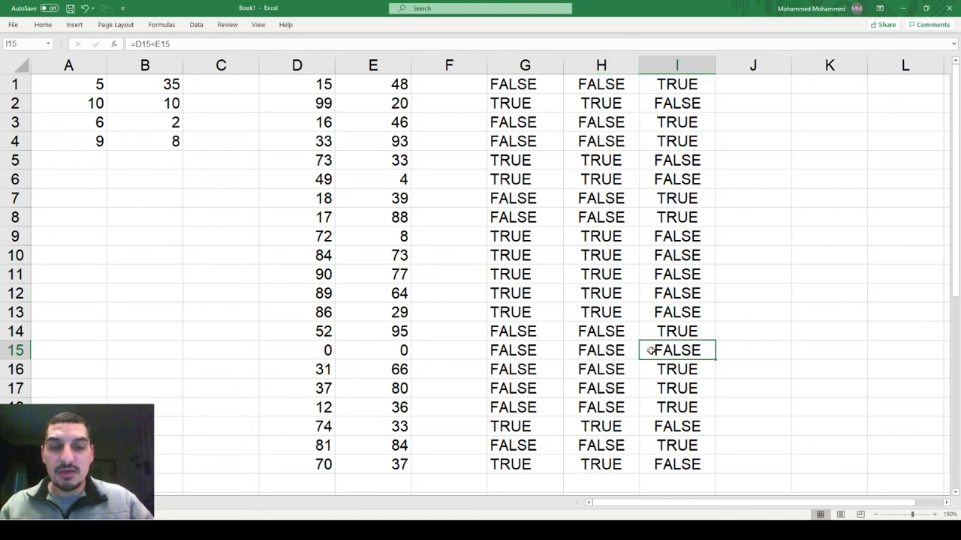
Insert blank cells at D1:I1, shifting the existing cells down.
{"action": "key", "text": "ctrl+Up"}
{"action": "key", "text": "ctrl+Right"}
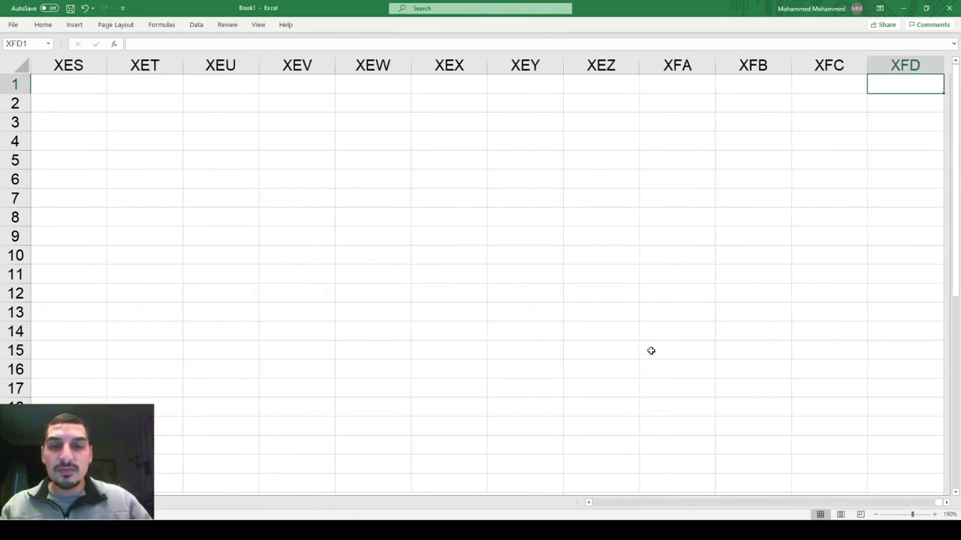
{"action": "key", "text": "ctrl+Left"}
{"action": "key", "text": "ctrl+Left"}
{"action": "key", "text": "ctrl+Left"}
{"action": "key", "text": "ctrl+Left"}
{"action": "key", "text": "Right"}
{"action": "key", "text": "Right"}
{"action": "key", "text": "Left"}
{"action": "key", "text": "Left"}
{"action": "key", "text": "ctrl+Home"}
{"action": "key", "text": "Right"}
{"action": "key", "text": "Right"}
{"action": "key", "text": "Right"}
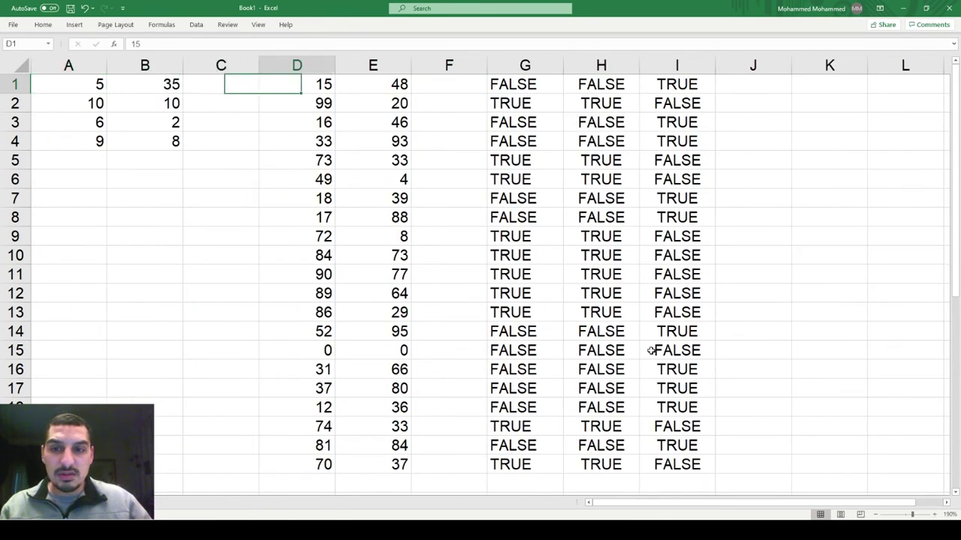
{"action": "key", "text": "shift+Right"}
{"action": "key", "text": "shift+Right"}
{"action": "key", "text": "shift+Right"}
{"action": "key", "text": "shift+Right"}
{"action": "key", "text": "shift+Right"}
{"action": "key", "text": "ctrl+shift+equal"}
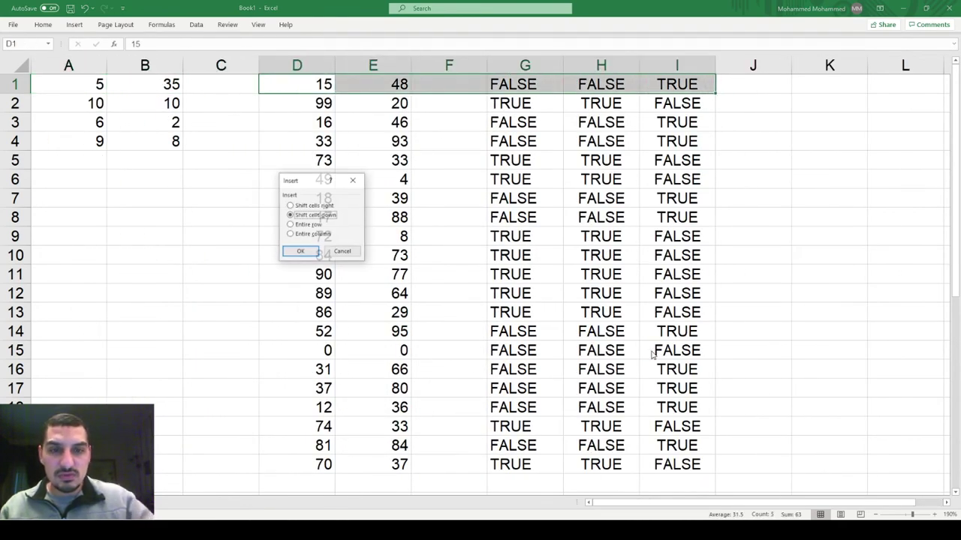
{"action": "key", "text": "Return"}
Add the headers SET A in D1 and SET B in E1.
{"action": "key", "text": "Left"}
{"action": "key", "text": "Right"}
{"action": "type", "text": "SET A"}
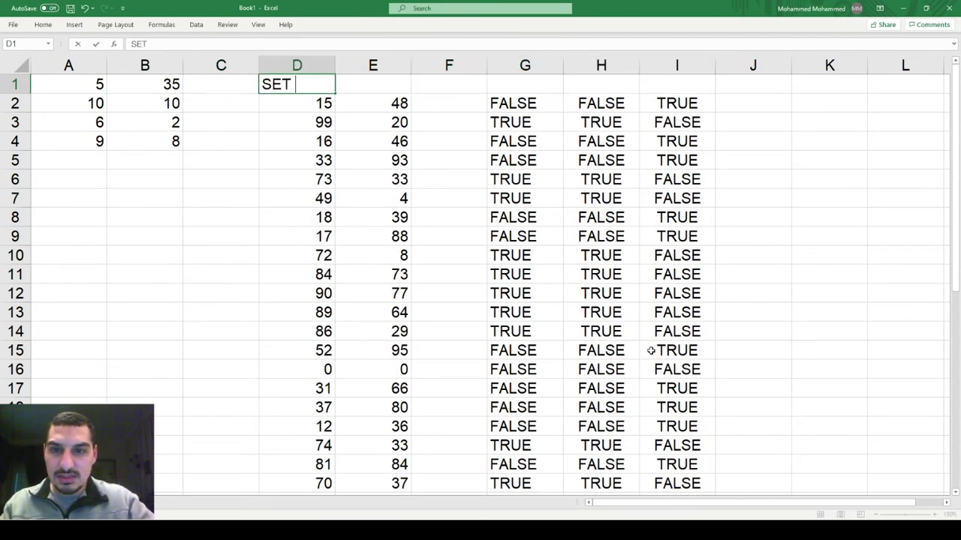
{"action": "key", "text": "Tab"}
{"action": "type", "text": "SET B"}
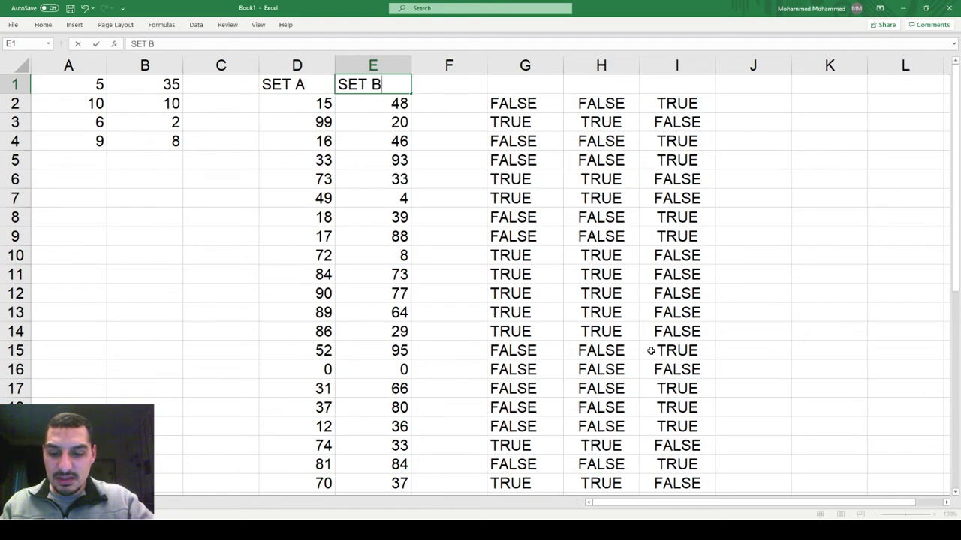
{"action": "key", "text": "Tab"}
Add the headers IF cond, Greater than, Smaller than and Equal to in G1:J1.
{"action": "key", "text": "Tab"}
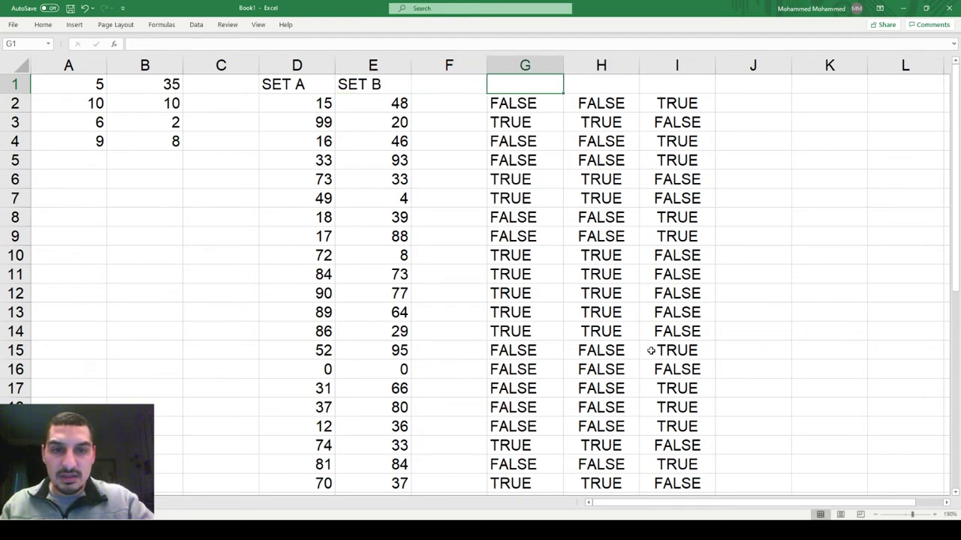
{"action": "type", "text": "IF cond"}
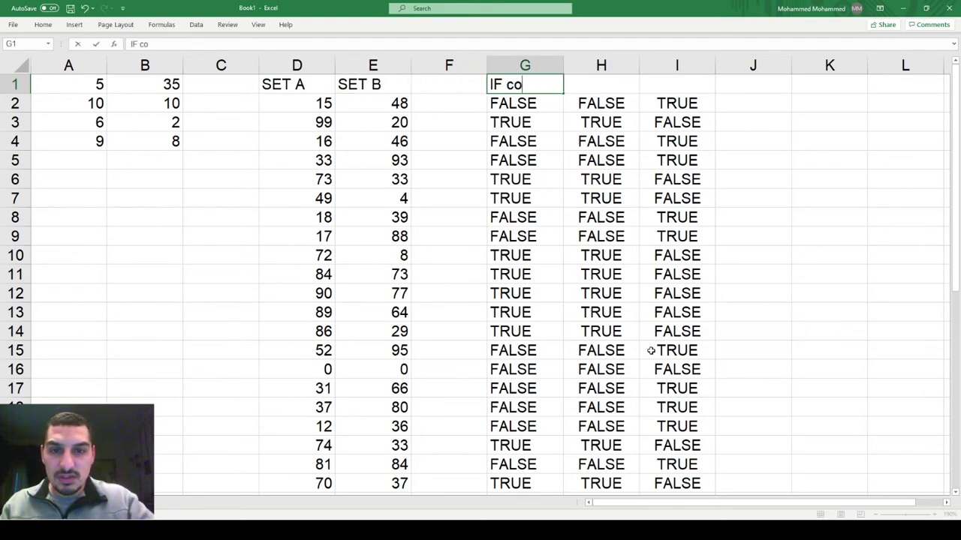
{"action": "key", "text": "Tab"}
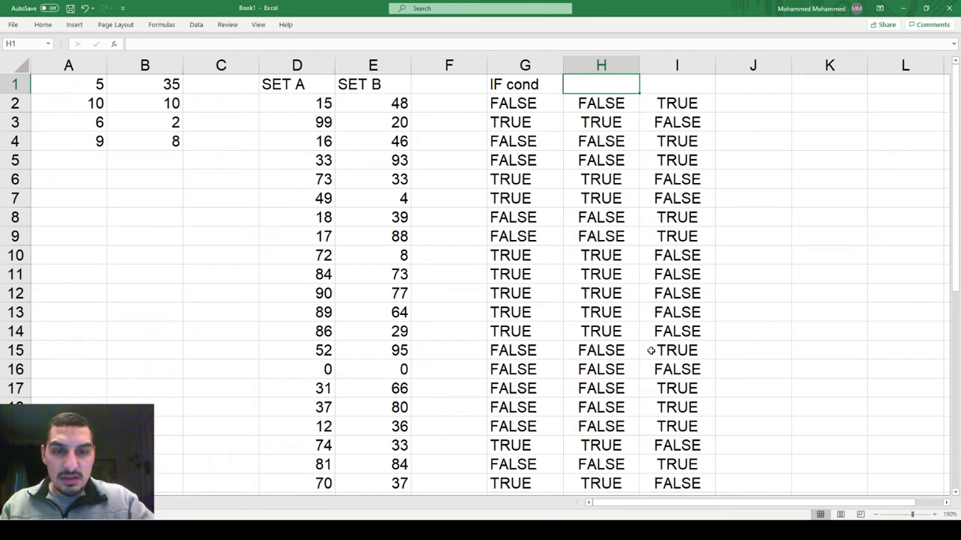
{"action": "type", "text": "Greater tah"}
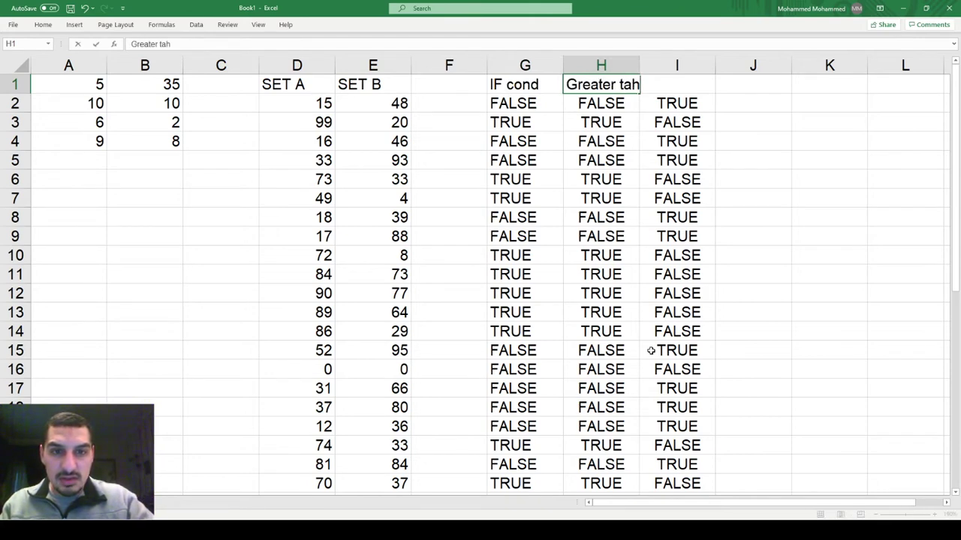
{"action": "key", "text": "BackSpace"}
{"action": "key", "text": "BackSpace"}
{"action": "type", "text": "han"}
{"action": "key", "text": "Tab"}
{"action": "type", "text": "S"}
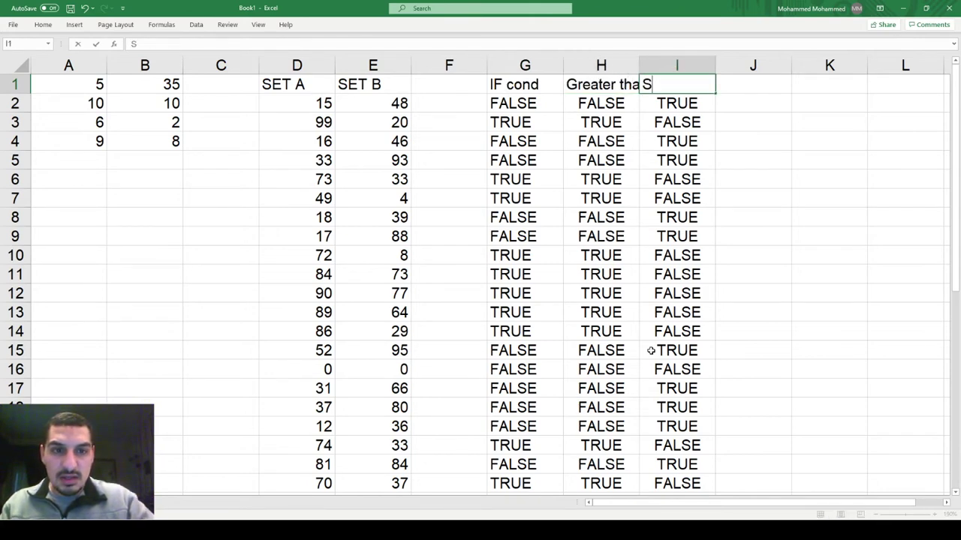
{"action": "type", "text": "maller than"}
{"action": "key", "text": "Tab"}
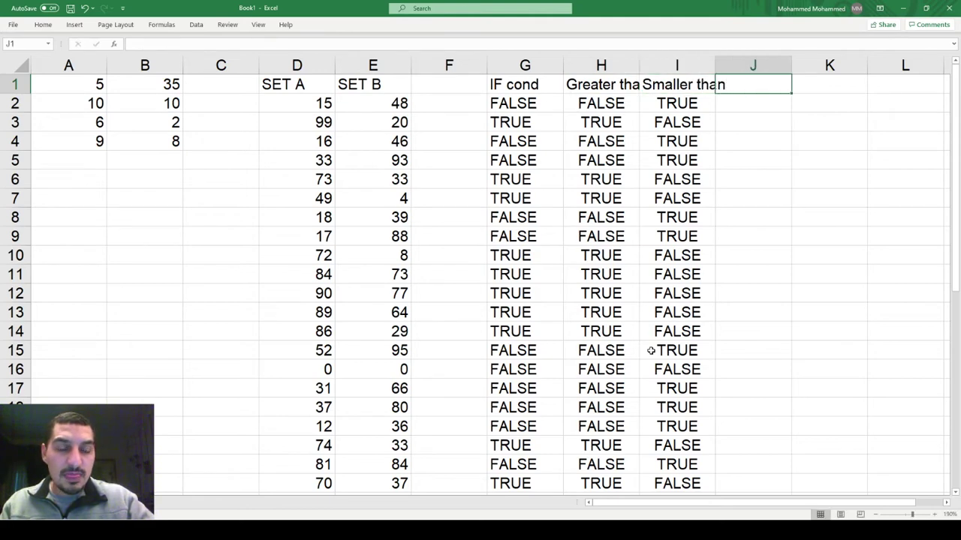
{"action": "type", "text": "Equal to"}
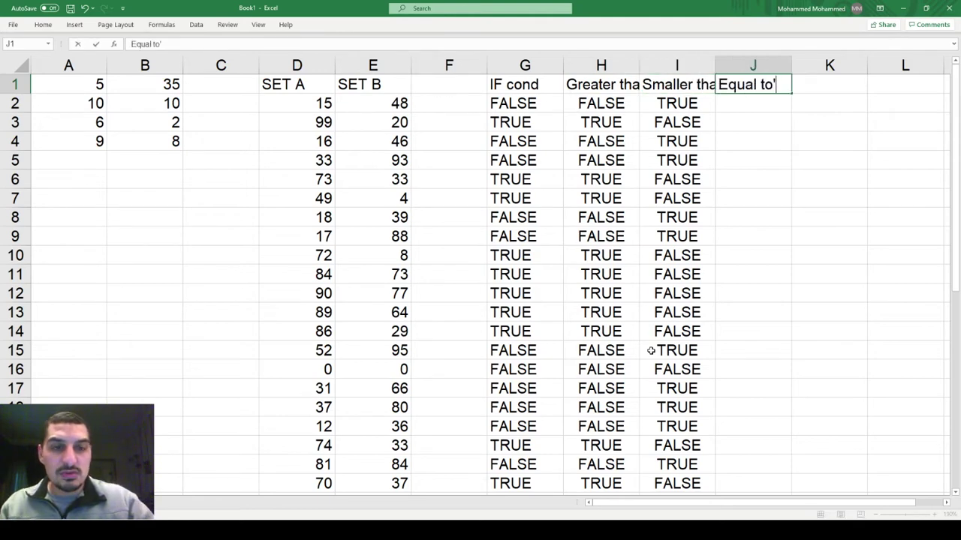
{"action": "key", "text": "Return"}
Enter the comparison =D2=E2 in cell J2.
{"action": "key", "text": "Right"}
{"action": "key", "text": "Right"}
{"action": "key", "text": "Right"}
{"action": "key", "text": "Right"}
{"action": "key", "text": "Right"}
{"action": "key", "text": "Right"}
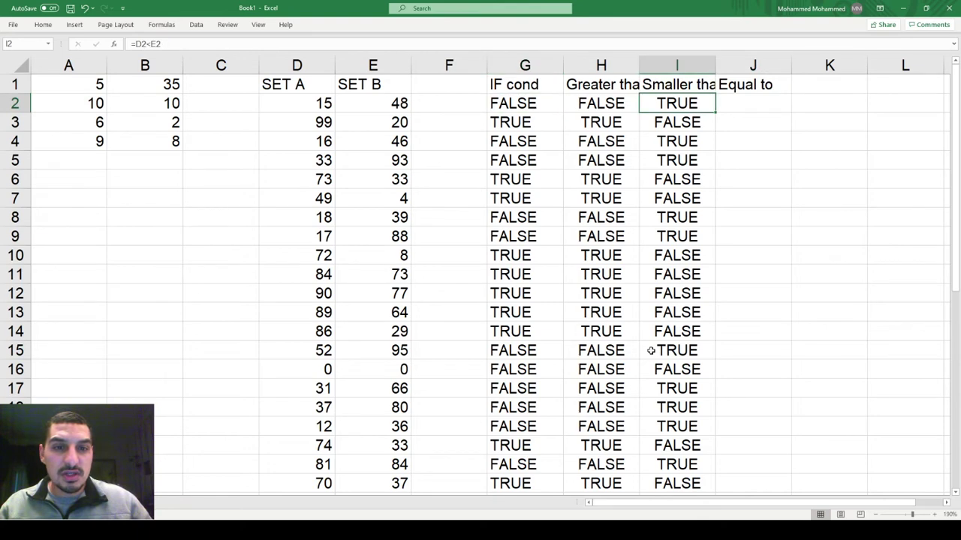
{"action": "type", "text": "="}
{"action": "key", "text": "Left"}
{"action": "key", "text": "Left"}
{"action": "key", "text": "Left"}
{"action": "key", "text": "Left"}
{"action": "key", "text": "Left"}
{"action": "key", "text": "Left"}
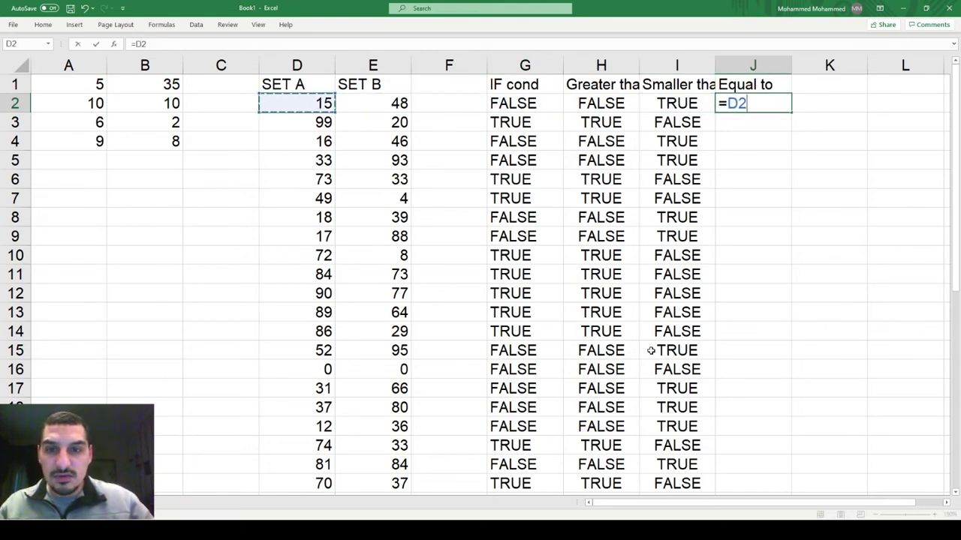
{"action": "type", "text": "="}
{"action": "key", "text": "Left"}
{"action": "key", "text": "Left"}
{"action": "key", "text": "Left"}
{"action": "key", "text": "Left"}
{"action": "key", "text": "Left"}
{"action": "key", "text": "Return"}
{"action": "key", "text": "Up"}
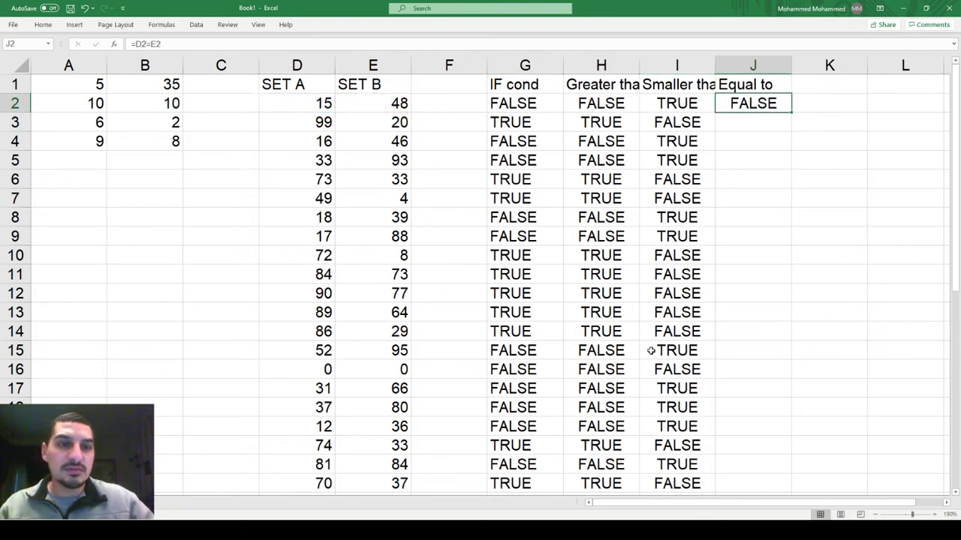
Fill the equality formula from J2 down to J22 and check the result in row 16.
{"action": "double_click", "coordinate": [792, 110]}
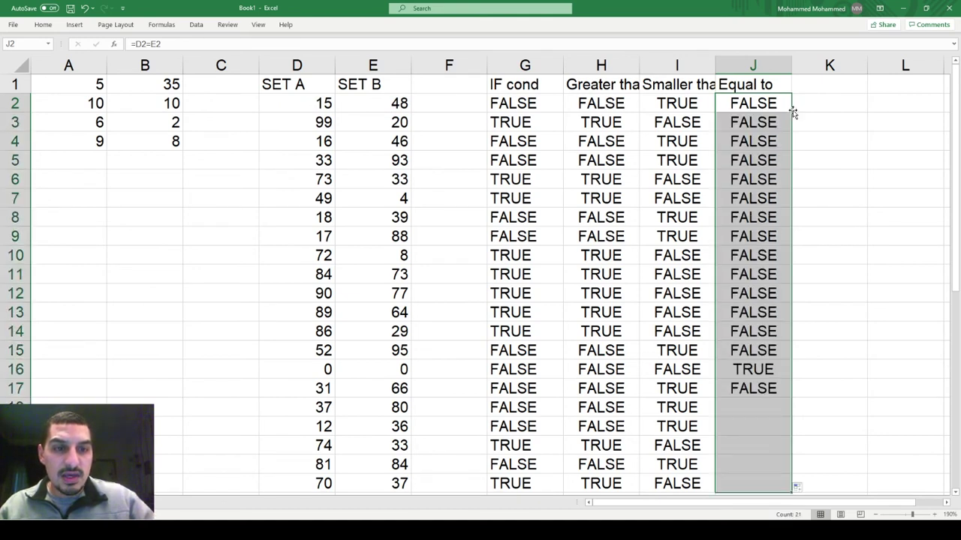
{"action": "left_click", "coordinate": [744, 367]}
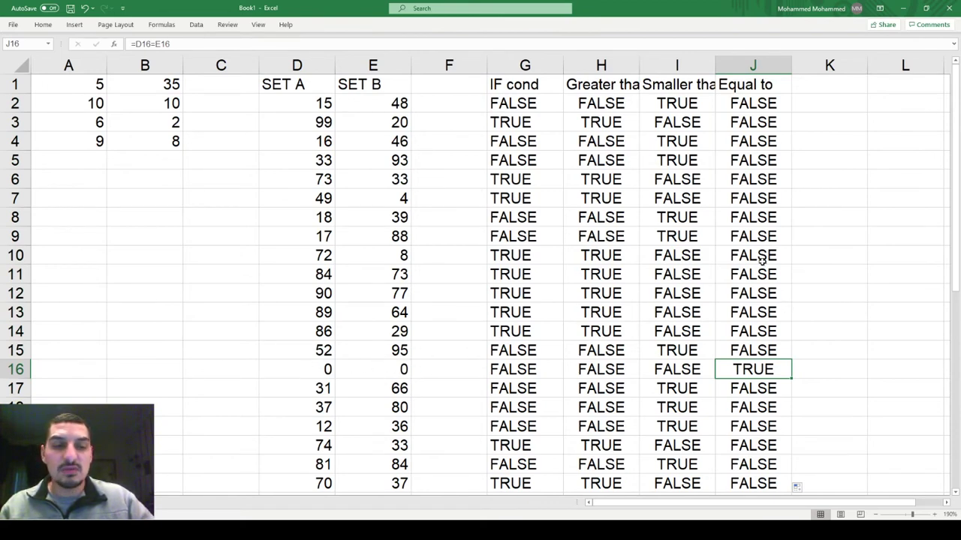
{"action": "left_click", "coordinate": [808, 88]}
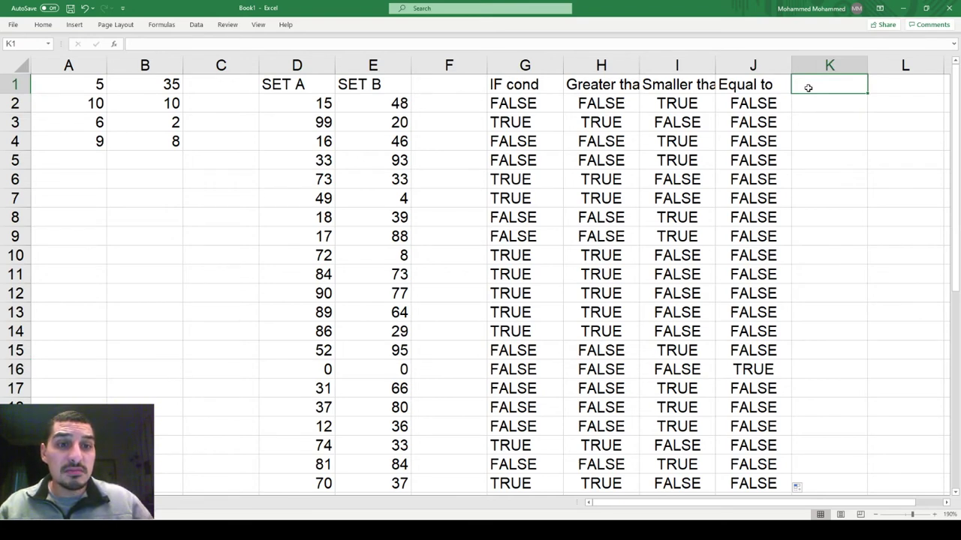
Add the header Greater or equal to in cell K1.
{"action": "type", "text": "Great"}
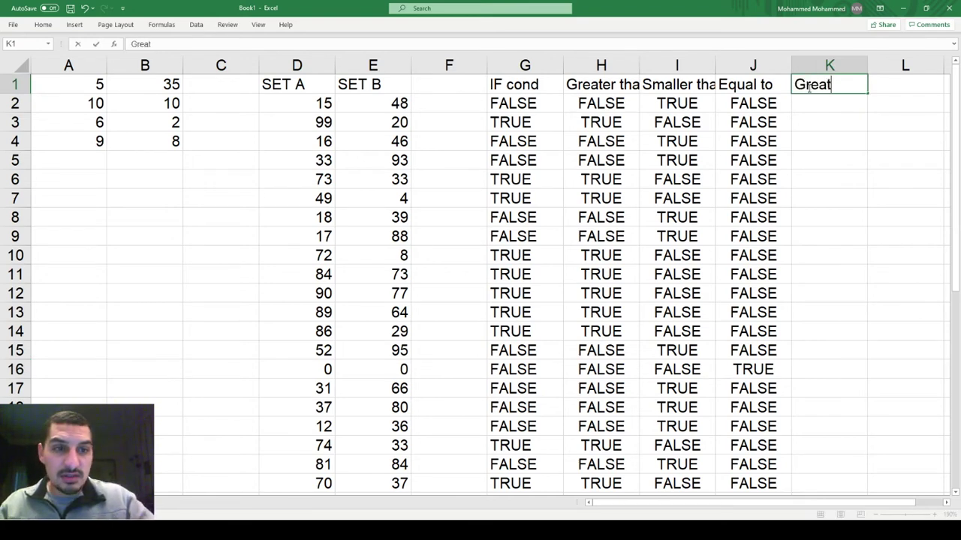
{"action": "type", "text": "er and"}
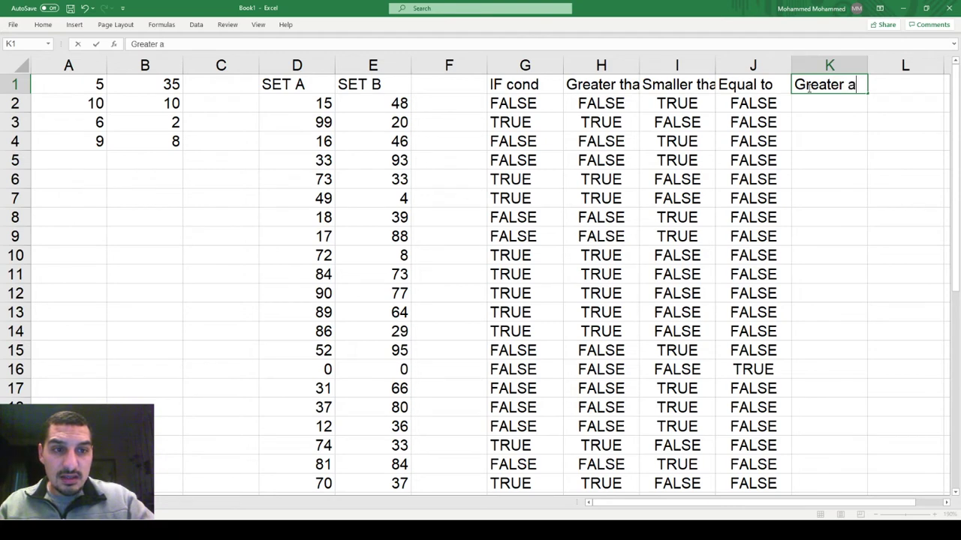
{"action": "key", "text": "BackSpace"}
{"action": "key", "text": "BackSpace"}
{"action": "key", "text": "BackSpace"}
{"action": "key", "text": "BackSpace"}
{"action": "type", "text": "or equal to"}
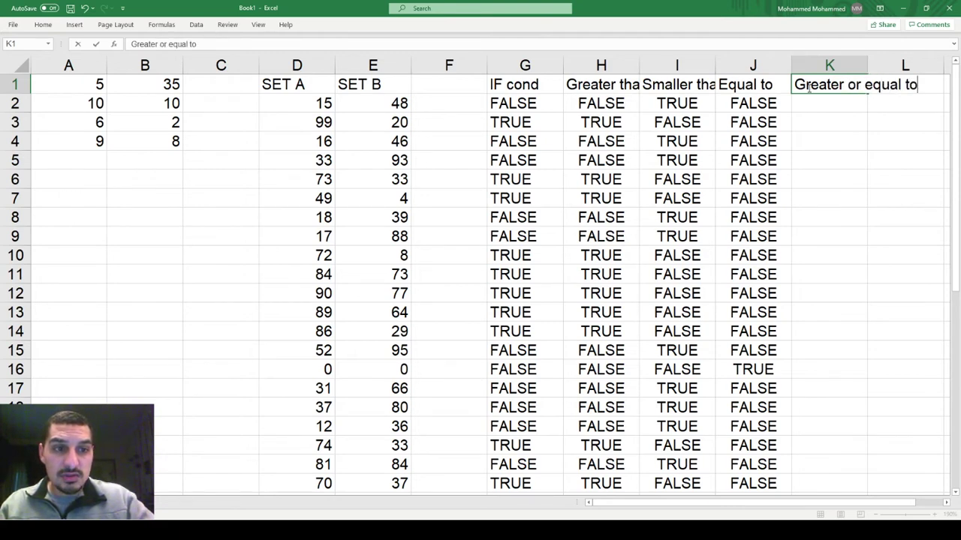
{"action": "key", "text": "Return"}
{"action": "left_click", "coordinate": [807, 87]}
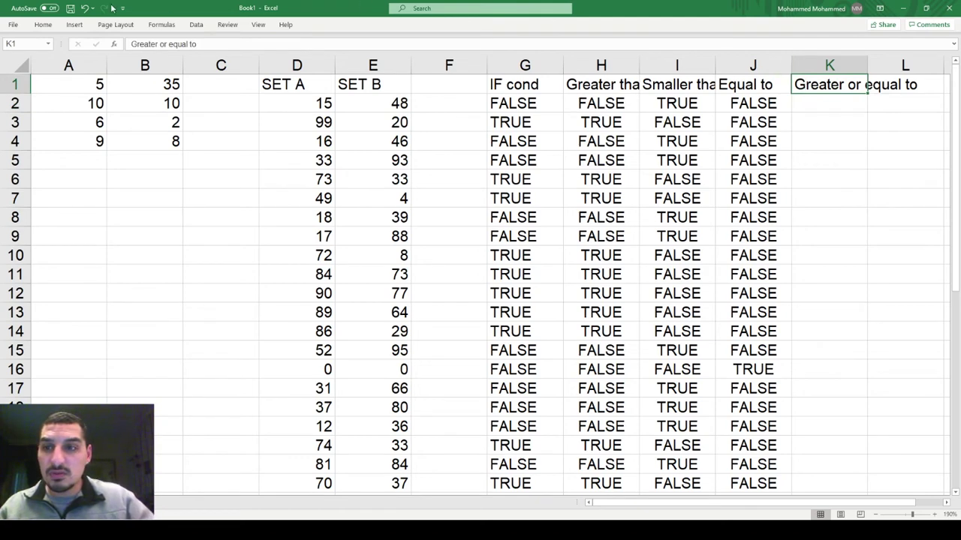
Clear the sample numbers from A1:B4.
{"action": "left_click", "coordinate": [34, 24]}
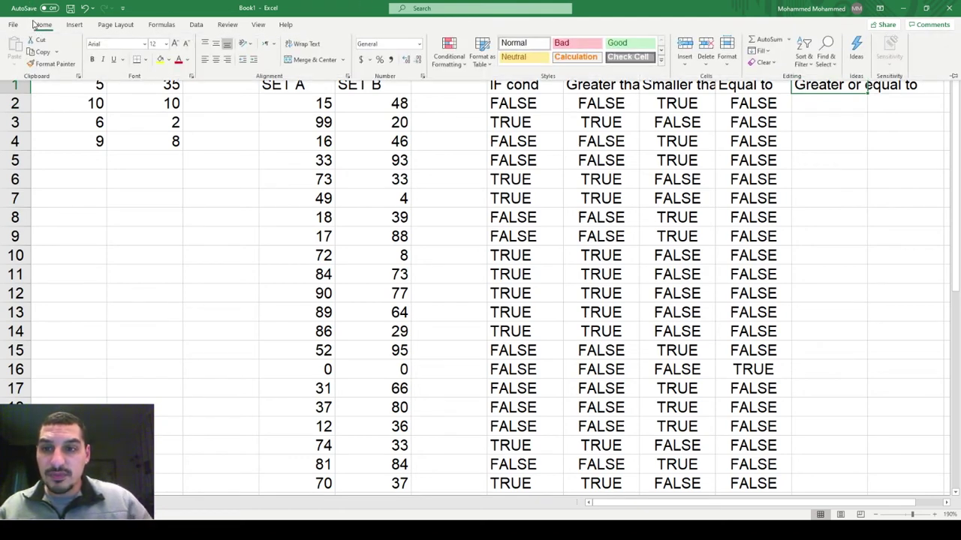
{"action": "key", "text": "ctrl+Home"}
{"action": "key", "text": "shift+Right"}
{"action": "key", "text": "ctrl+shift+Down"}
{"action": "key", "text": "Delete"}
Wrap the header text in A1:K1 and centre it horizontally and vertically.
{"action": "key", "text": "shift+Right"}
{"action": "key", "text": "shift+Right"}
{"action": "key", "text": "ctrl+Home"}
{"action": "key", "text": "shift+Right"}
{"action": "key", "text": "shift+Right"}
{"action": "key", "text": "shift+Right"}
{"action": "key", "text": "shift+Right"}
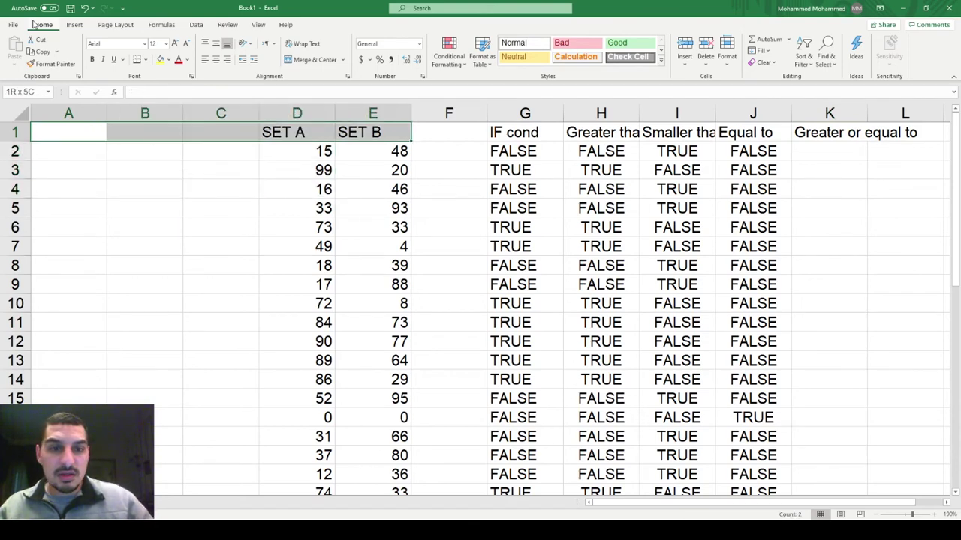
{"action": "key", "text": "shift+Right"}
{"action": "key", "text": "shift+Right"}
{"action": "key", "text": "shift+Right"}
{"action": "key", "text": "shift+Right"}
{"action": "key", "text": "shift+Right"}
{"action": "key", "text": "shift+Right"}
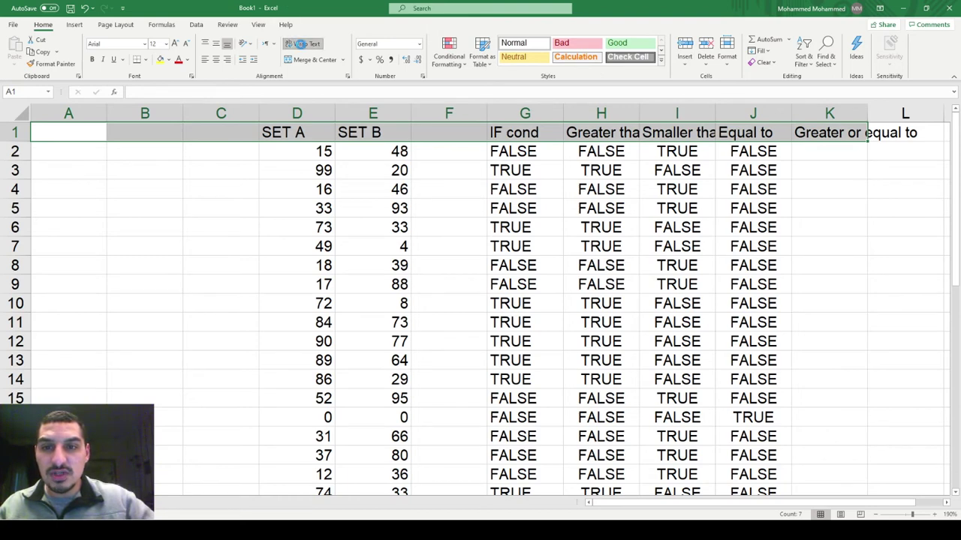
{"action": "left_click", "coordinate": [293, 44]}
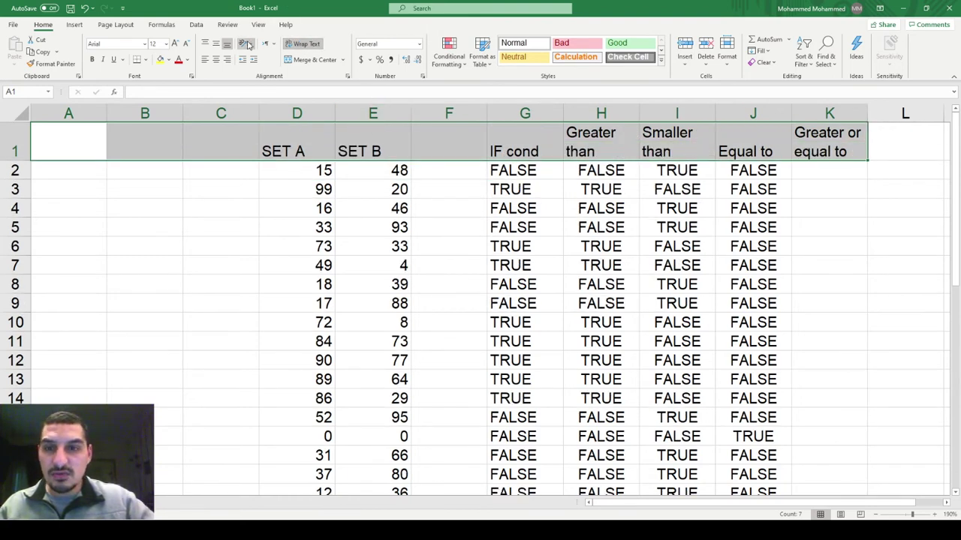
{"action": "left_click", "coordinate": [215, 60]}
{"action": "left_click", "coordinate": [216, 43]}
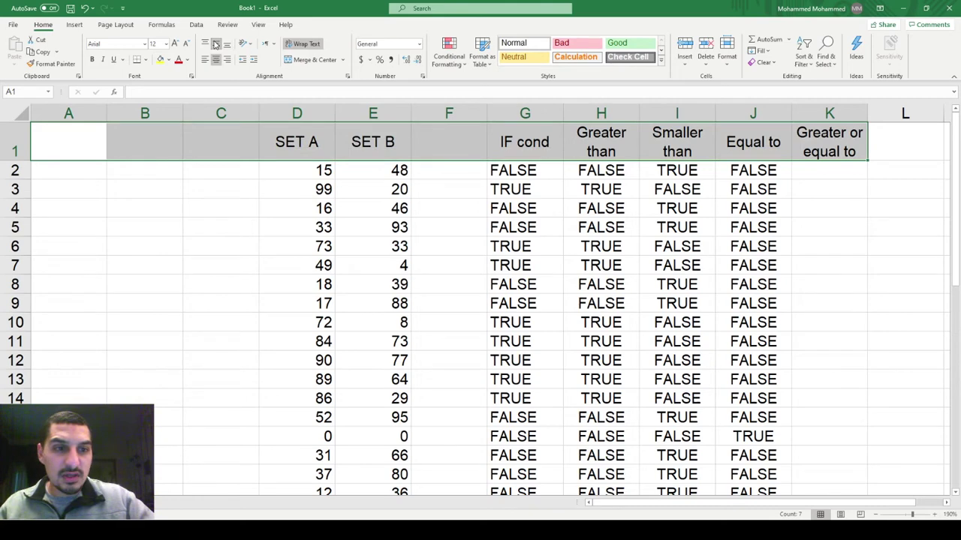
{"action": "left_click", "coordinate": [815, 186]}
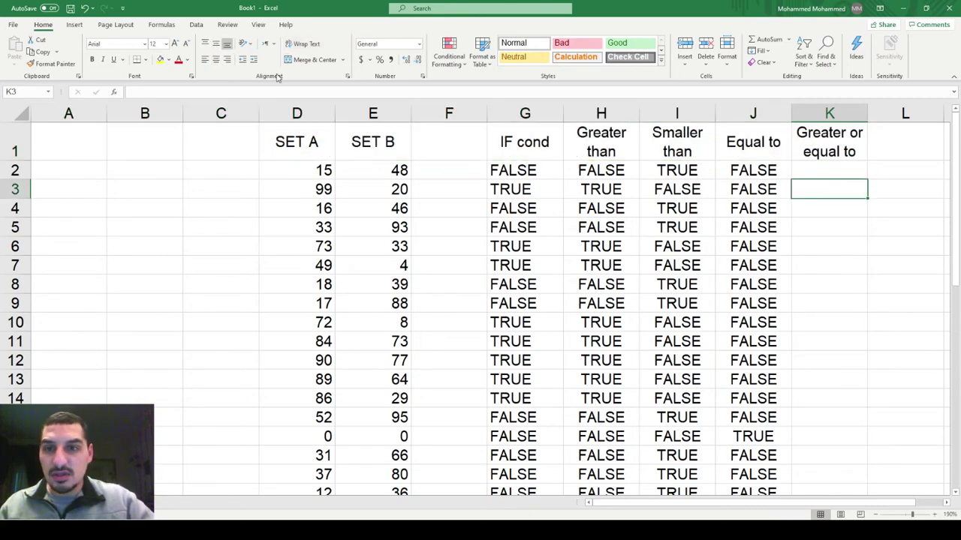
{"action": "double_click", "coordinate": [39, 25]}
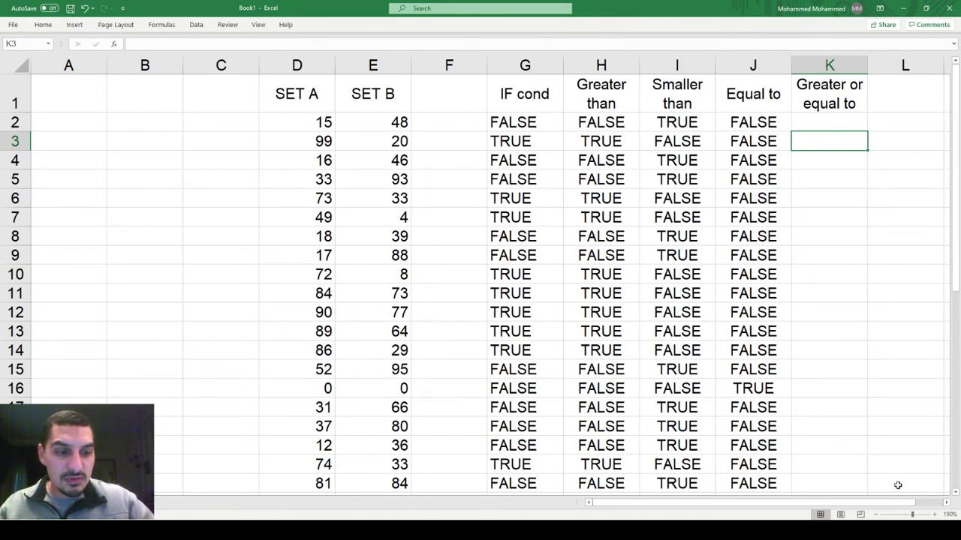
Enter the comparison =D2>=E2 in K2, fill it down to K22 and check the result in row 16.
{"action": "left_click", "coordinate": [876, 517]}
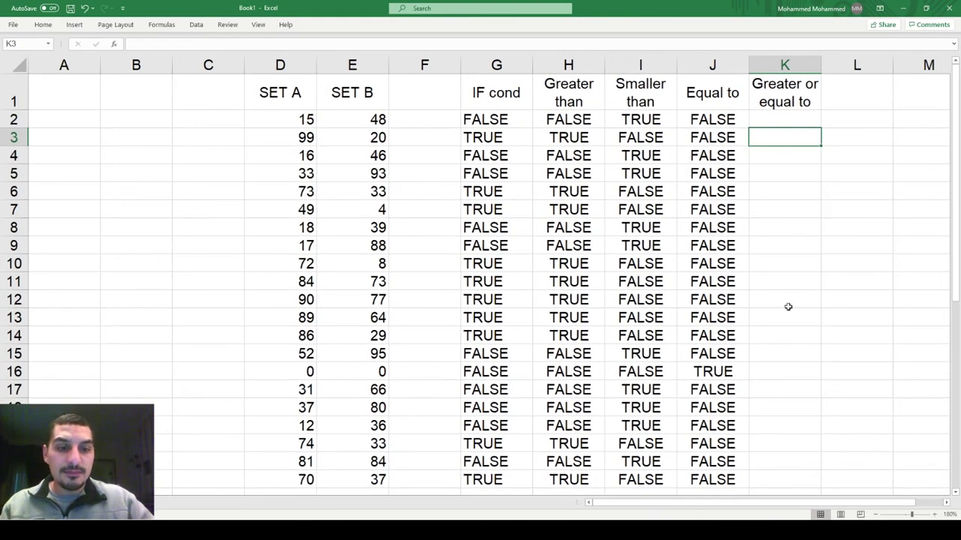
{"action": "key", "text": "Up"}
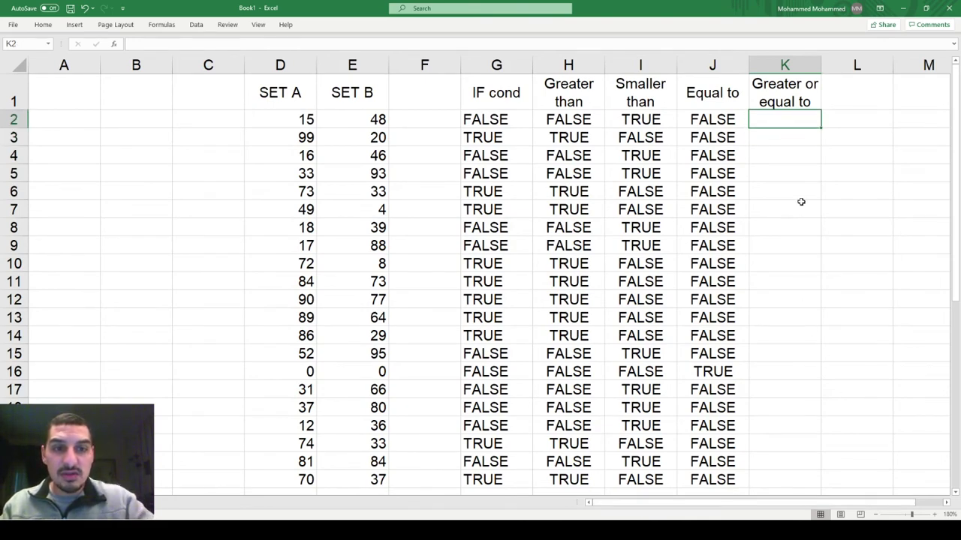
{"action": "type", "text": "="}
{"action": "key", "text": "Left"}
{"action": "key", "text": "Left"}
{"action": "key", "text": "Left"}
{"action": "key", "text": "Left"}
{"action": "key", "text": "Left"}
{"action": "key", "text": "Left"}
{"action": "key", "text": "Left"}
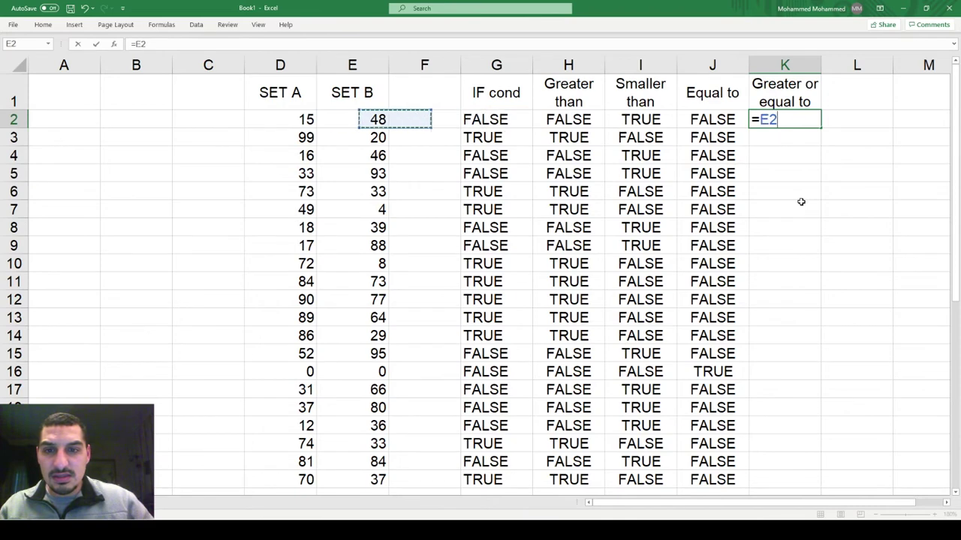
{"action": "type", "text": ">="}
{"action": "key", "text": "Left"}
{"action": "key", "text": "Left"}
{"action": "key", "text": "Left"}
{"action": "key", "text": "Left"}
{"action": "key", "text": "Left"}
{"action": "key", "text": "Left"}
{"action": "key", "text": "Return"}
{"action": "key", "text": "Up"}
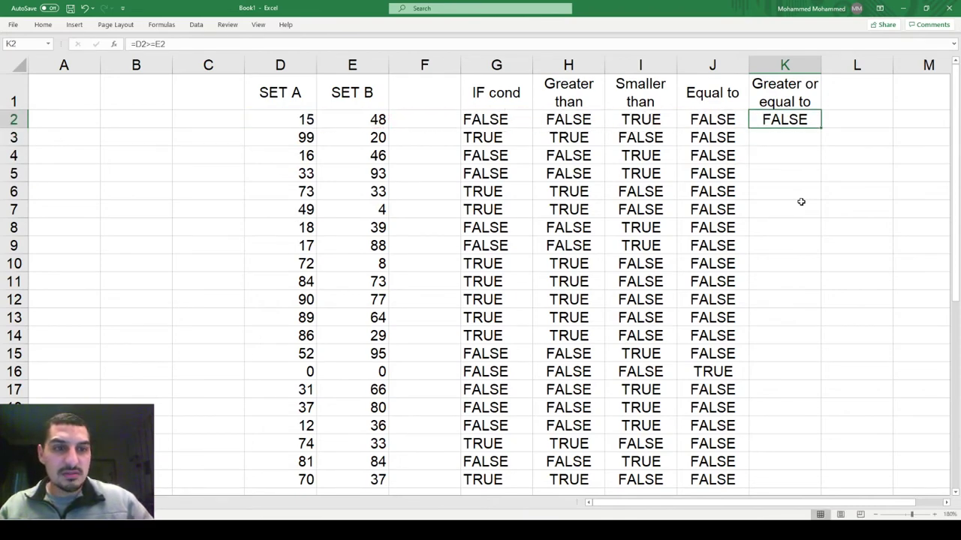
{"action": "double_click", "coordinate": [822, 129]}
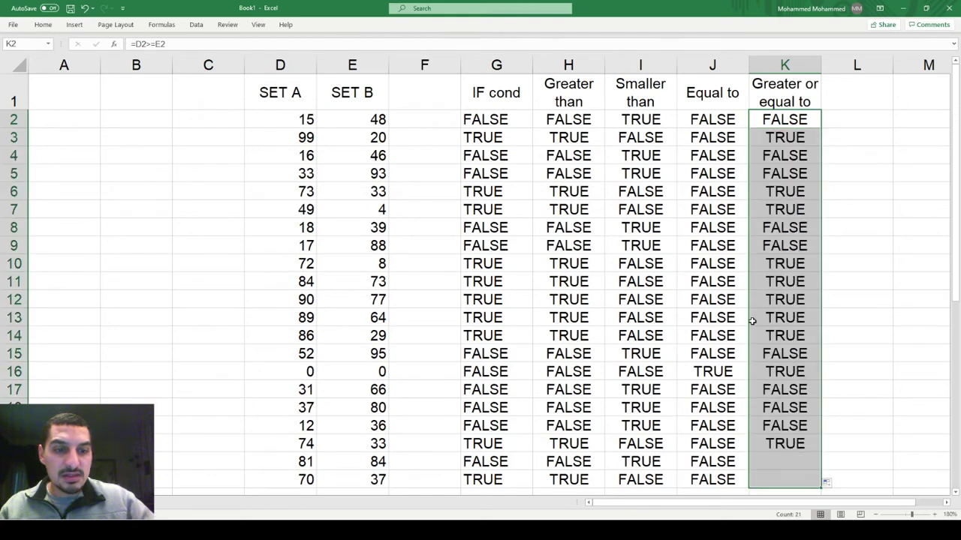
{"action": "left_click", "coordinate": [772, 368]}
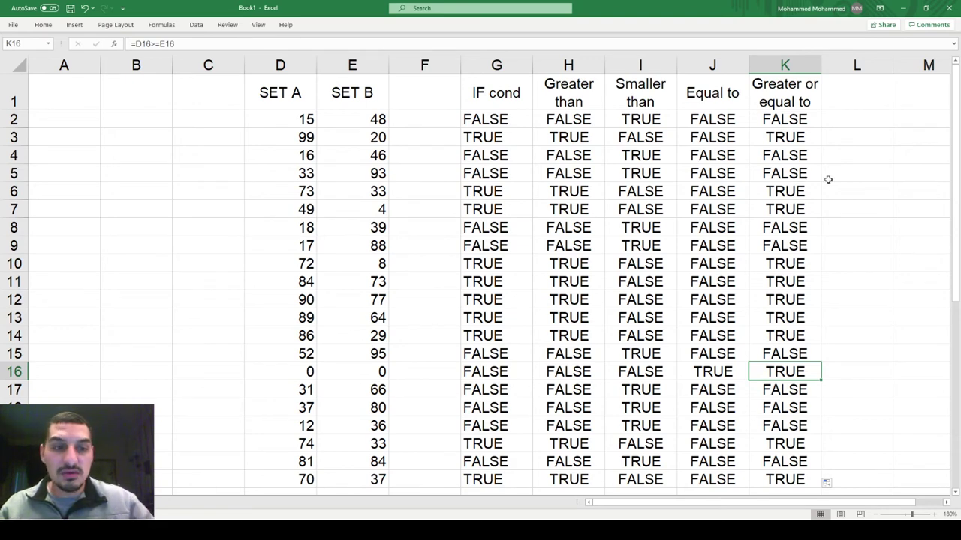
Copy the header and first formula from K1:K2 into L1:L2.
{"action": "key", "text": "ctrl+Up"}
{"action": "key", "text": "ctrl+shift+Down"}
{"action": "key", "text": "ctrl+c"}
{"action": "key", "text": "Right"}
{"action": "key", "text": "Left"}
{"action": "key", "text": "shift+Down"}
{"action": "key", "text": "ctrl+c"}
{"action": "key", "text": "Right"}
{"action": "key", "text": "ctrl+v"}
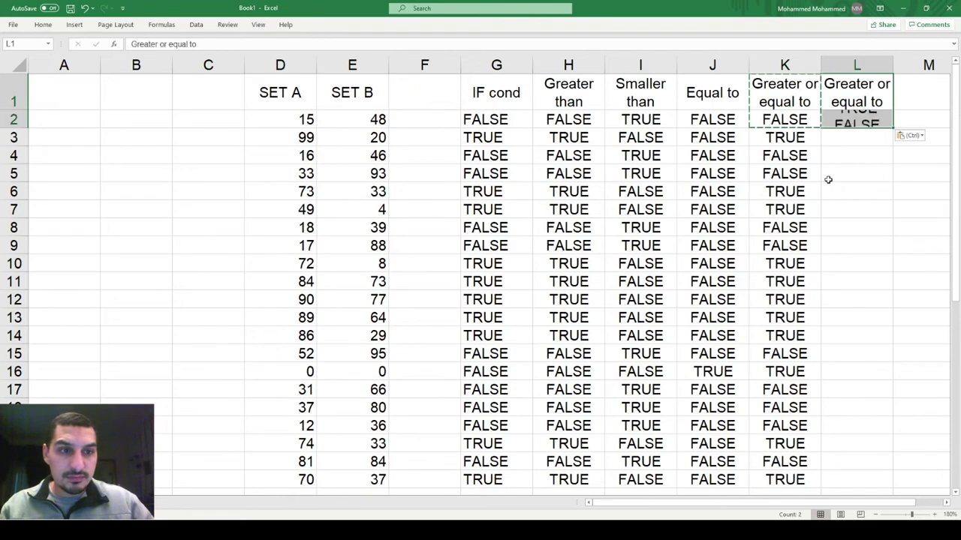
{"action": "key", "text": "Escape"}
Change the copied header in L1 to Smaller or equal to.
{"action": "key", "text": "F2"}
{"action": "key", "text": "ctrl+Home"}
{"action": "key", "text": "ctrl+shift+Right"}
{"action": "key", "text": "shift+Left"}
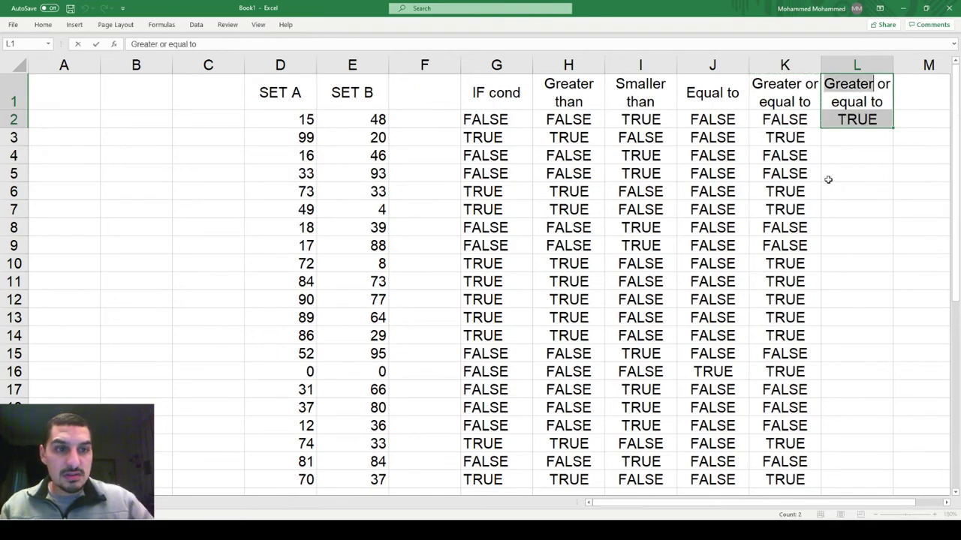
{"action": "type", "text": "Smaller"}
{"action": "key", "text": "Return"}
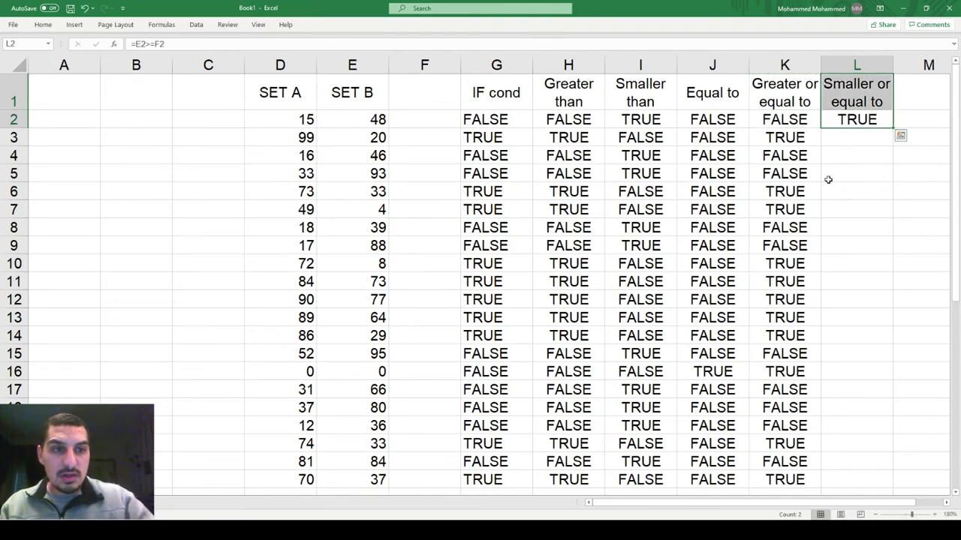
Replace the copied formula in L2 with the comparison =D2<=E2.
{"action": "key", "text": "Delete"}
{"action": "key", "text": "ctrl+z"}
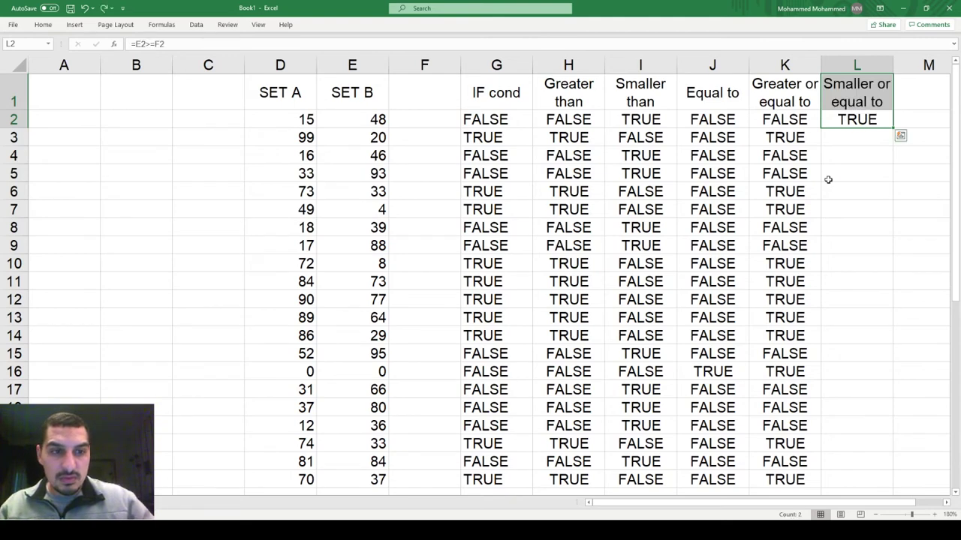
{"action": "key", "text": "Down"}
{"action": "key", "text": "Up"}
{"action": "type", "text": "="}
{"action": "key", "text": "Left"}
{"action": "key", "text": "Left"}
{"action": "key", "text": "Left"}
{"action": "key", "text": "Left"}
{"action": "key", "text": "Left"}
{"action": "key", "text": "Left"}
{"action": "key", "text": "Left"}
{"action": "key", "text": "Left"}
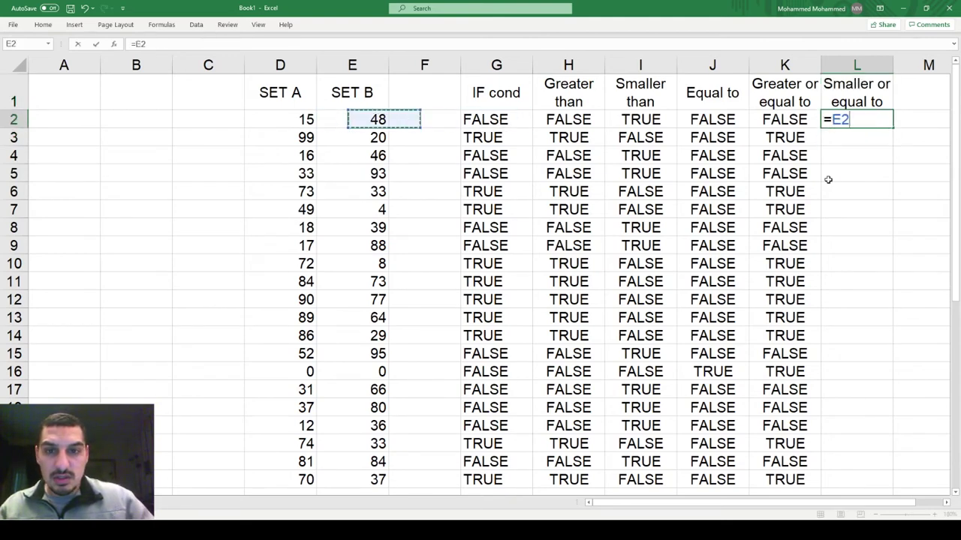
{"action": "type", "text": "<="}
{"action": "key", "text": "Left"}
{"action": "key", "text": "Left"}
{"action": "key", "text": "Left"}
{"action": "key", "text": "Left"}
{"action": "key", "text": "Left"}
{"action": "key", "text": "Left"}
{"action": "key", "text": "Left"}
{"action": "key", "text": "Return"}
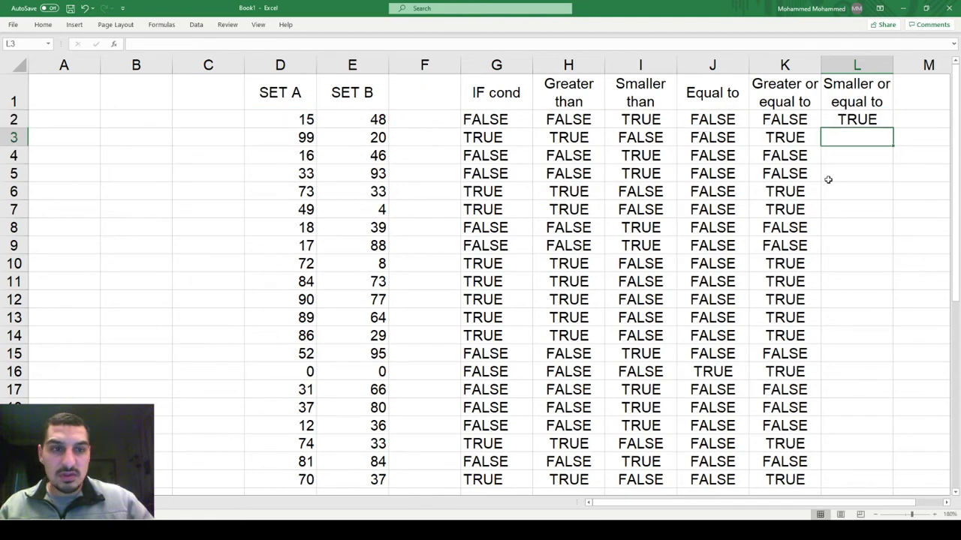
Delete the three empty columns A to C before the data sets.
{"action": "key", "text": "Left"}
{"action": "key", "text": "Left"}
{"action": "key", "text": "Left"}
{"action": "key", "text": "Left"}
{"action": "key", "text": "Left"}
{"action": "key", "text": "Left"}
{"action": "key", "text": "Left"}
{"action": "key", "text": "Left"}
{"action": "key", "text": "Left"}
{"action": "key", "text": "ctrl+space"}
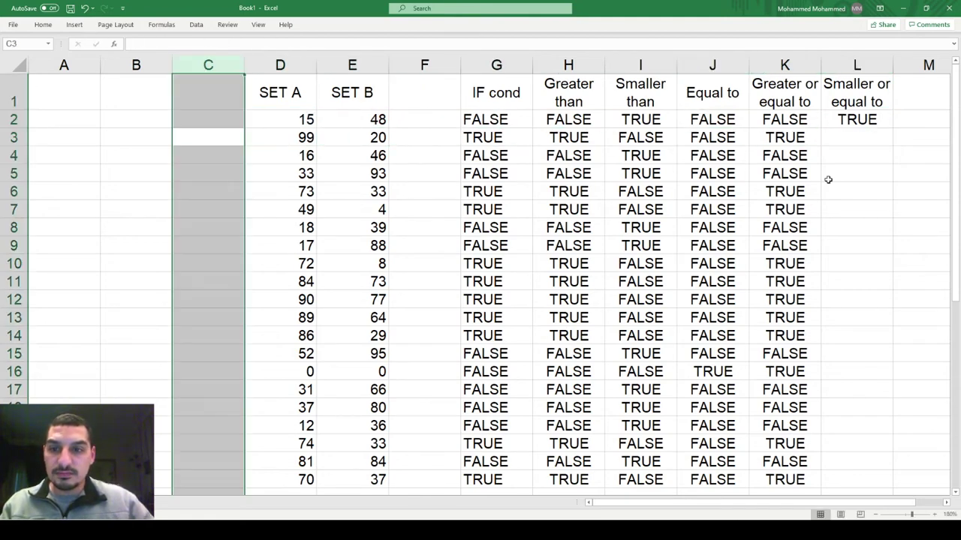
{"action": "key", "text": "shift+Left"}
{"action": "key", "text": "shift+Left"}
{"action": "key", "text": "ctrl+minus"}
Fill the smaller-or-equal formula from I2 down to I22 and check the result in row 16.
{"action": "key", "text": "Right"}
{"action": "key", "text": "Right"}
{"action": "key", "text": "Right"}
{"action": "key", "text": "Right"}
{"action": "key", "text": "Right"}
{"action": "key", "text": "Right"}
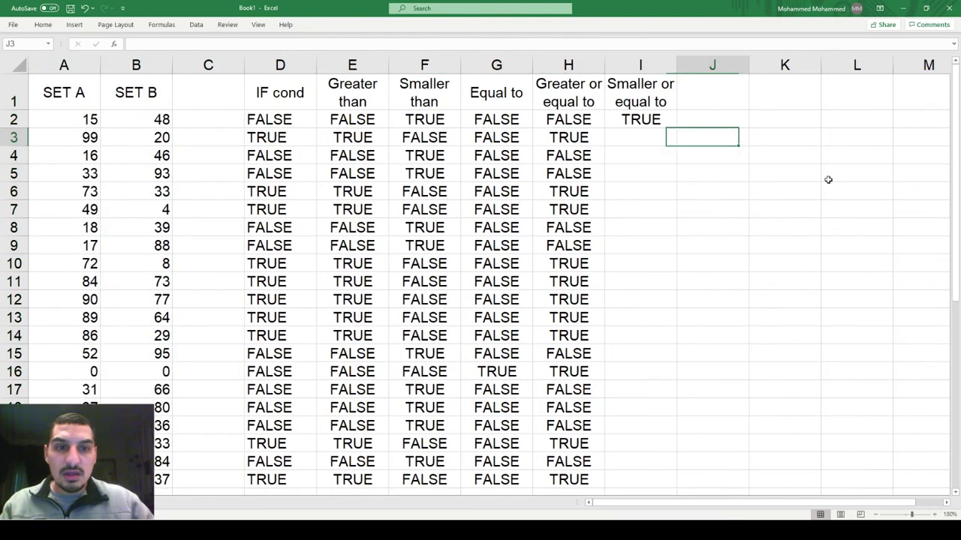
{"action": "key", "text": "Left"}
{"action": "key", "text": "Up"}
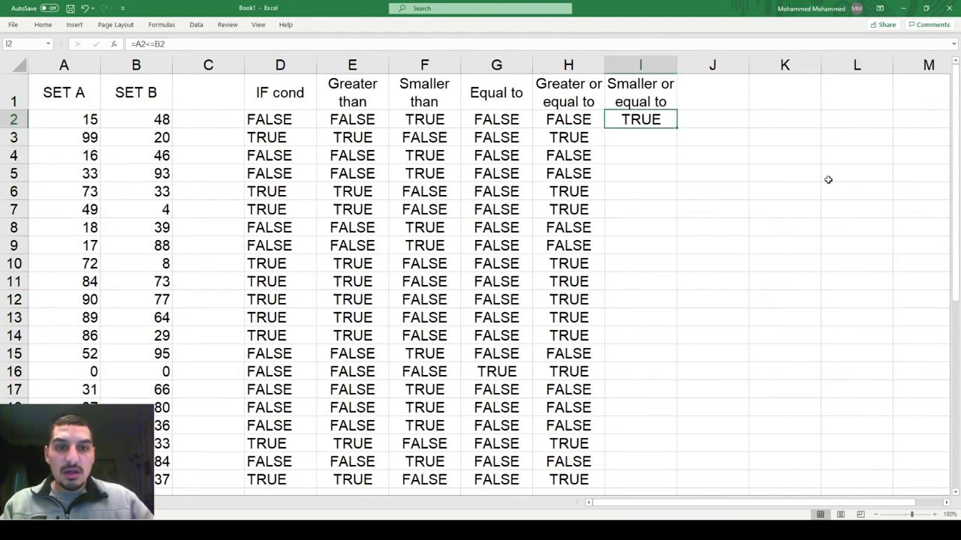
{"action": "double_click", "coordinate": [675, 127]}
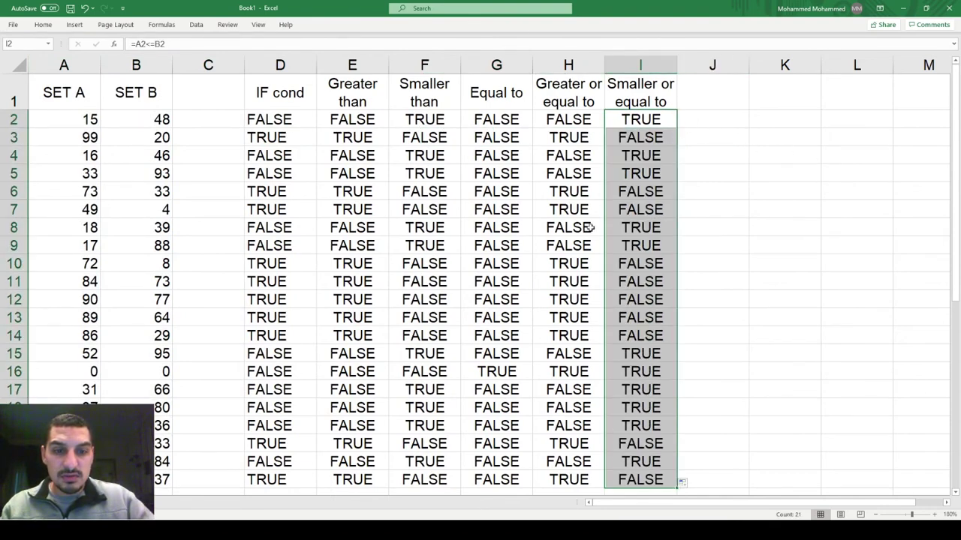
{"action": "left_click_drag", "start_coordinate": [633, 371], "coordinate": [518, 371]}
{"action": "key", "text": "Up"}
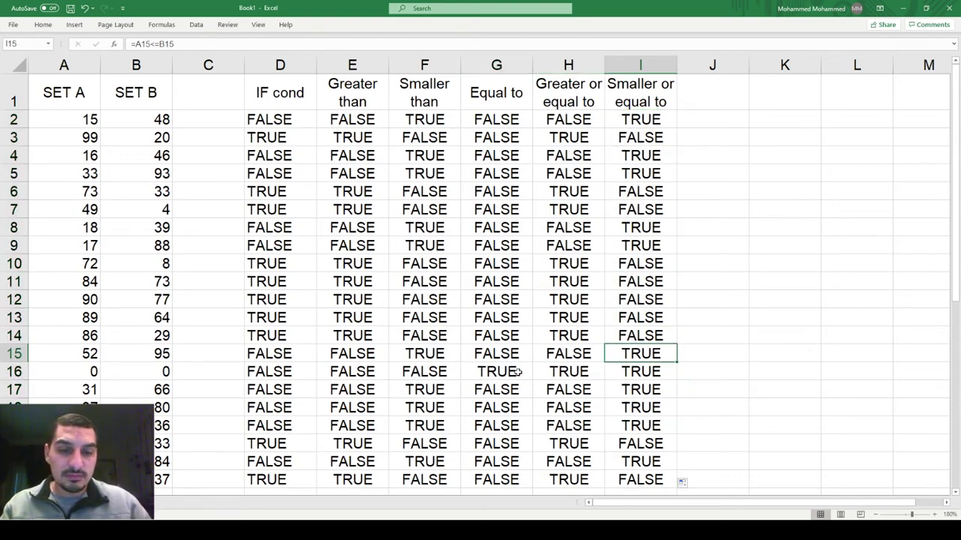
Add the header Not equal in cell J1.
{"action": "key", "text": "ctrl+Up"}
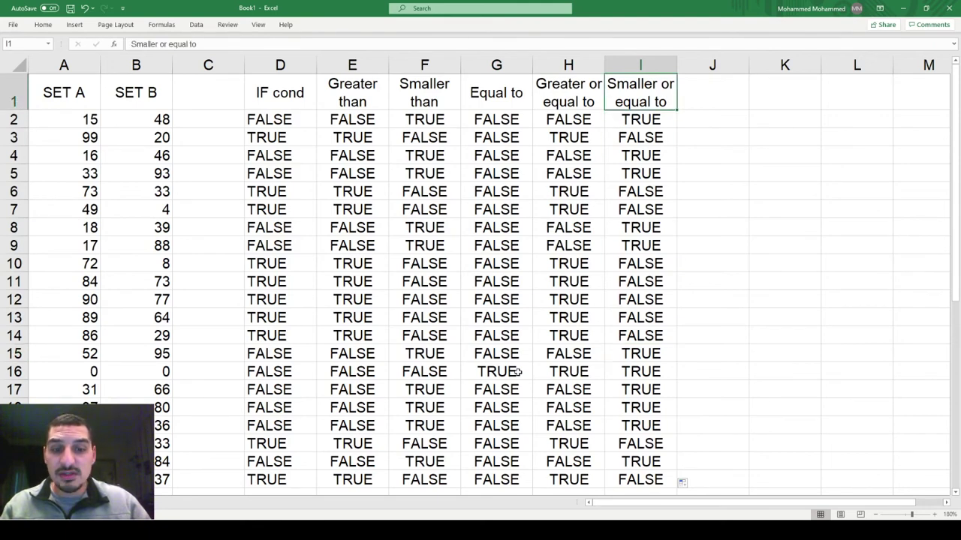
{"action": "key", "text": "Down"}
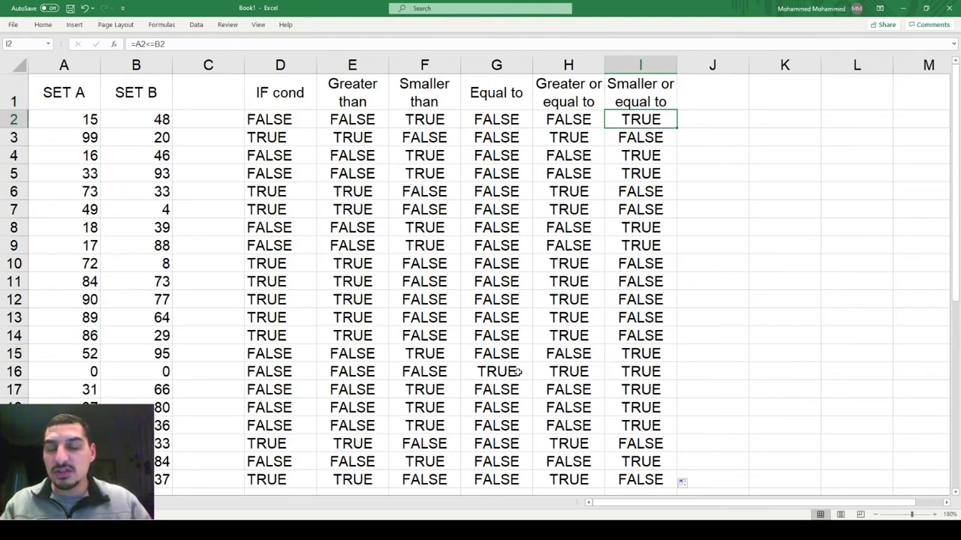
{"action": "key", "text": "Right"}
{"action": "key", "text": "Up"}
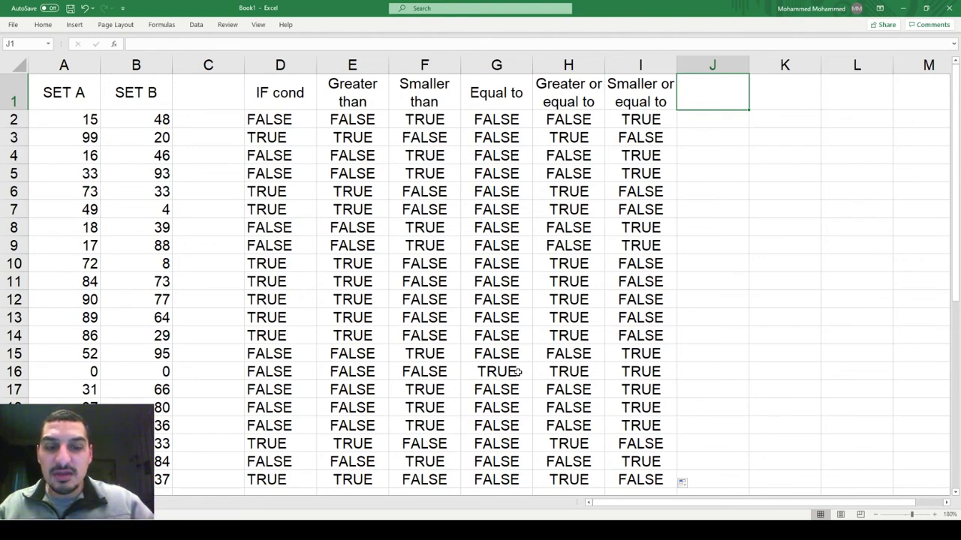
{"action": "type", "text": "="}
{"action": "key", "text": "BackSpace"}
{"action": "type", "text": "N"}
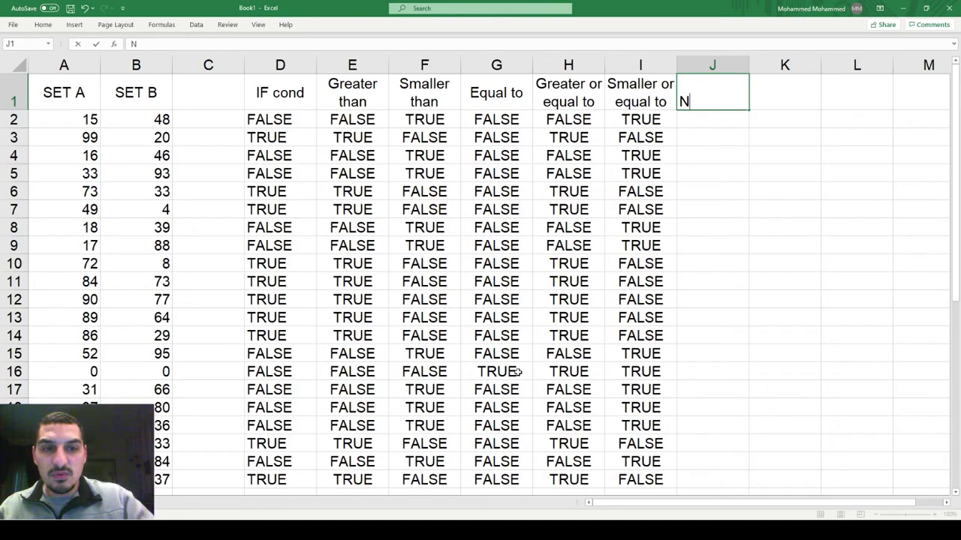
{"action": "type", "text": "ot equal"}
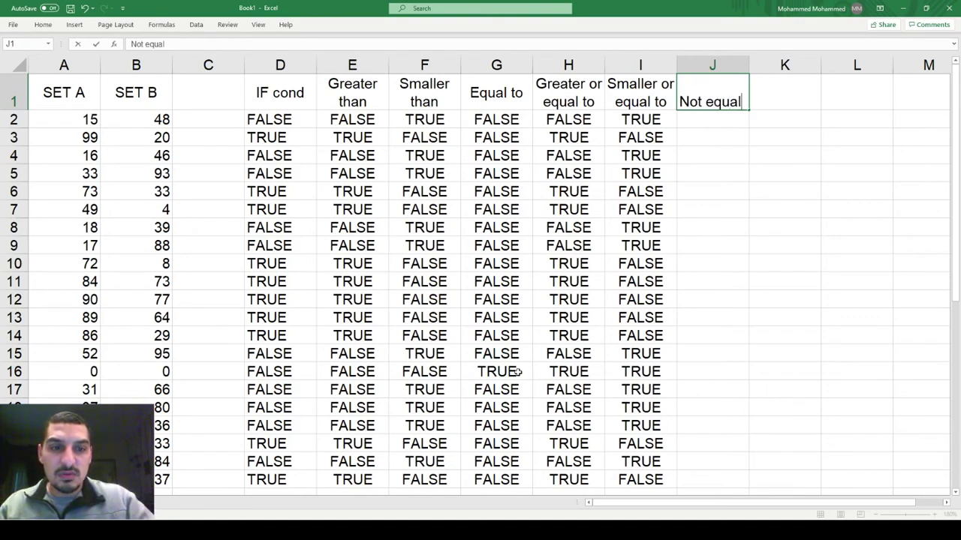
{"action": "key", "text": "Return"}
Enter the not-equal comparison =A2<>B2 in J2 and fill it down through row 22.
{"action": "type", "text": "="}
{"action": "key", "text": "Left"}
{"action": "key", "text": "Left"}
{"action": "key", "text": "Left"}
{"action": "key", "text": "Left"}
{"action": "key", "text": "Left"}
{"action": "key", "text": "Left"}
{"action": "key", "text": "Left"}
{"action": "key", "text": "Left"}
{"action": "key", "text": "Left"}
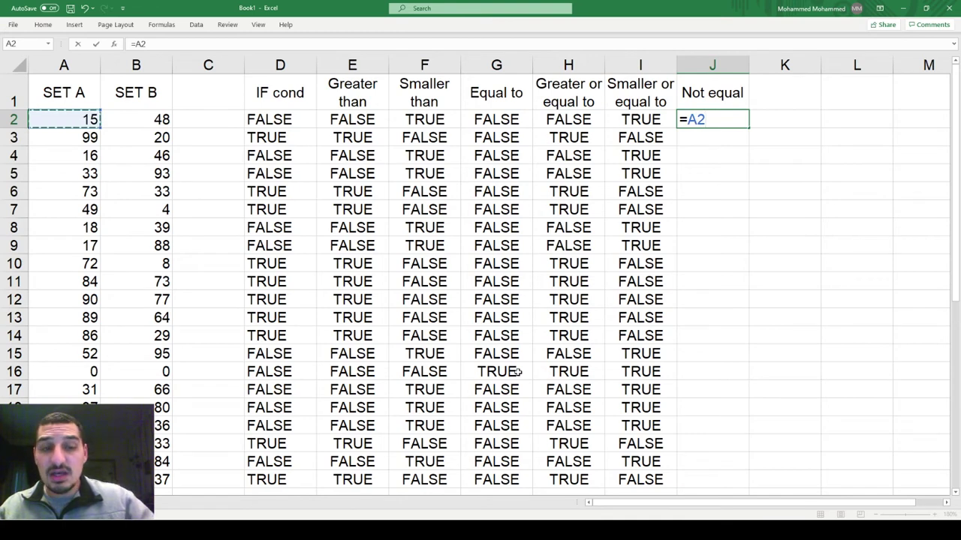
{"action": "type", "text": "<>"}
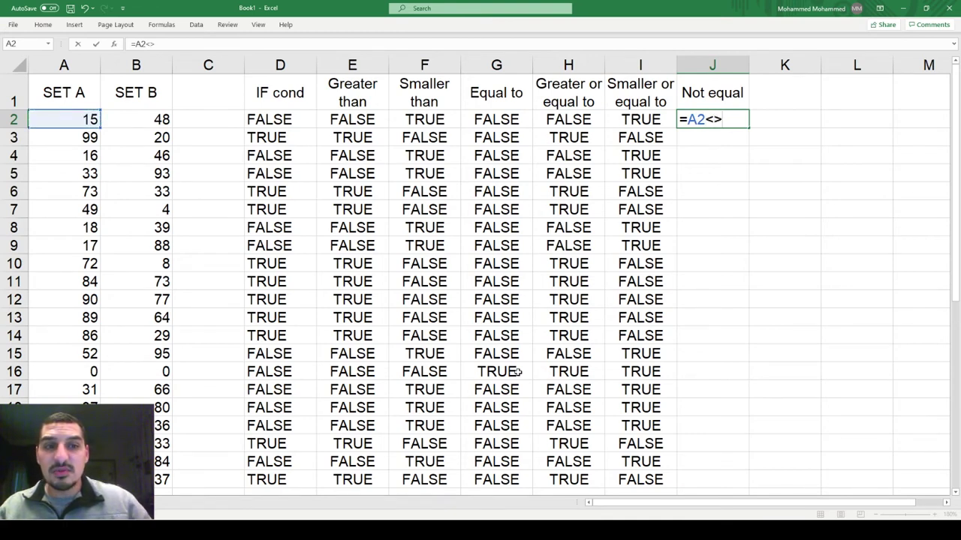
{"action": "key", "text": "Left"}
{"action": "key", "text": "Left"}
{"action": "key", "text": "Left"}
{"action": "key", "text": "Left"}
{"action": "key", "text": "Left"}
{"action": "key", "text": "Left"}
{"action": "key", "text": "Left"}
{"action": "key", "text": "Left"}
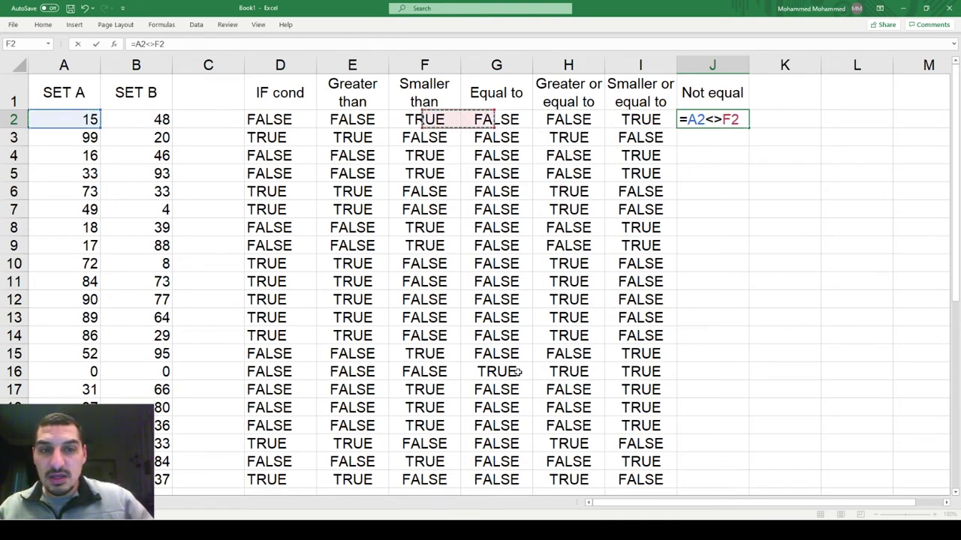
{"action": "key", "text": "Return"}
{"action": "key", "text": "Up"}
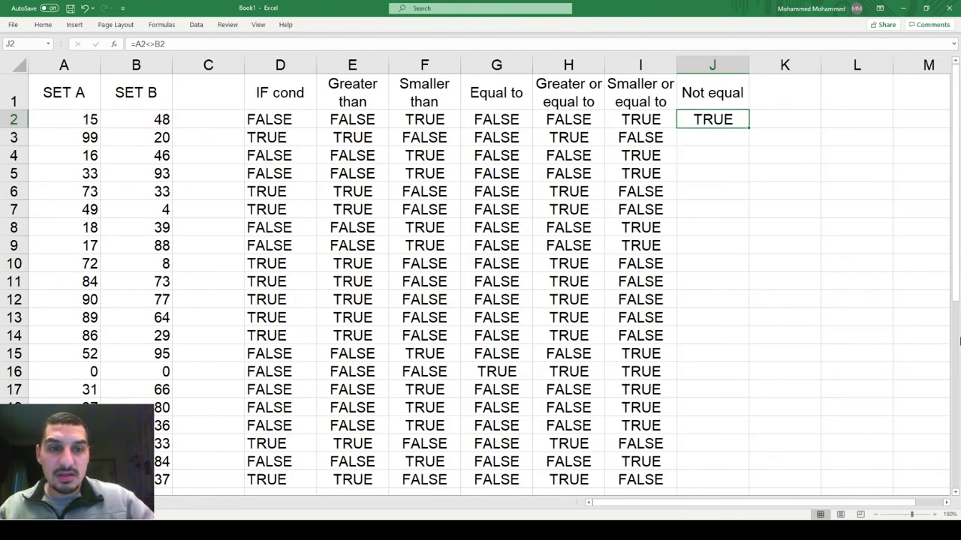
{"action": "double_click", "coordinate": [749, 130]}
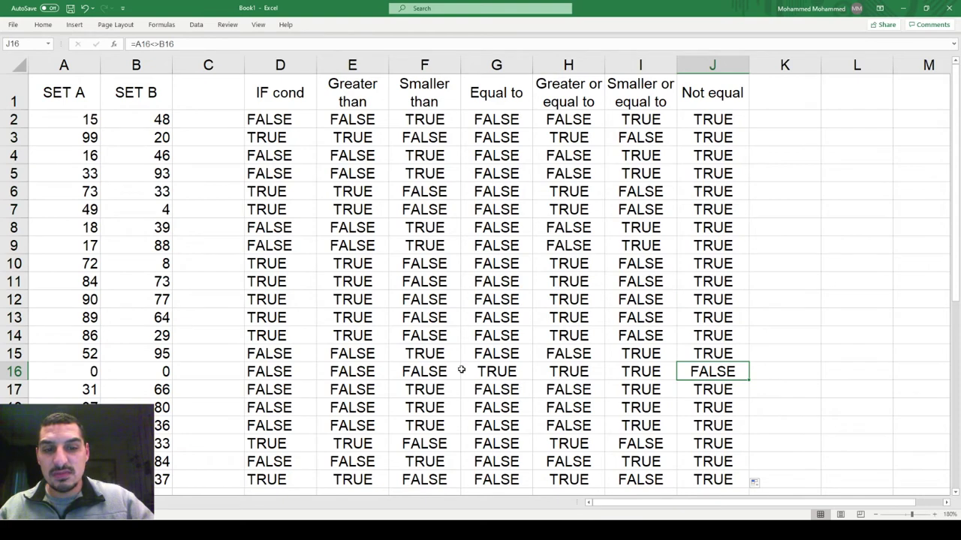
{"action": "left_click", "coordinate": [158, 375]}
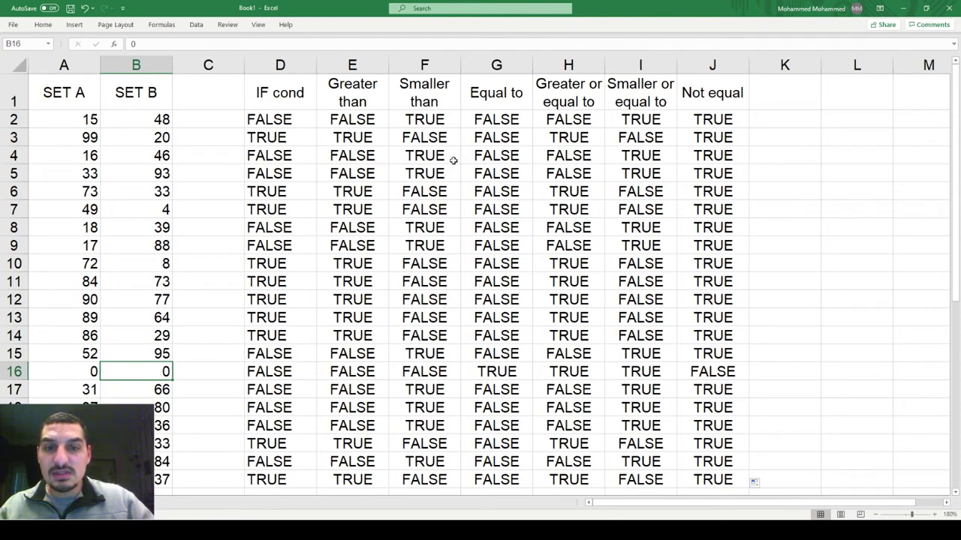
Compare the IF formula in D2 with the direct comparison in E2 and review the results across columns E to J.
{"action": "left_click", "coordinate": [276, 119]}
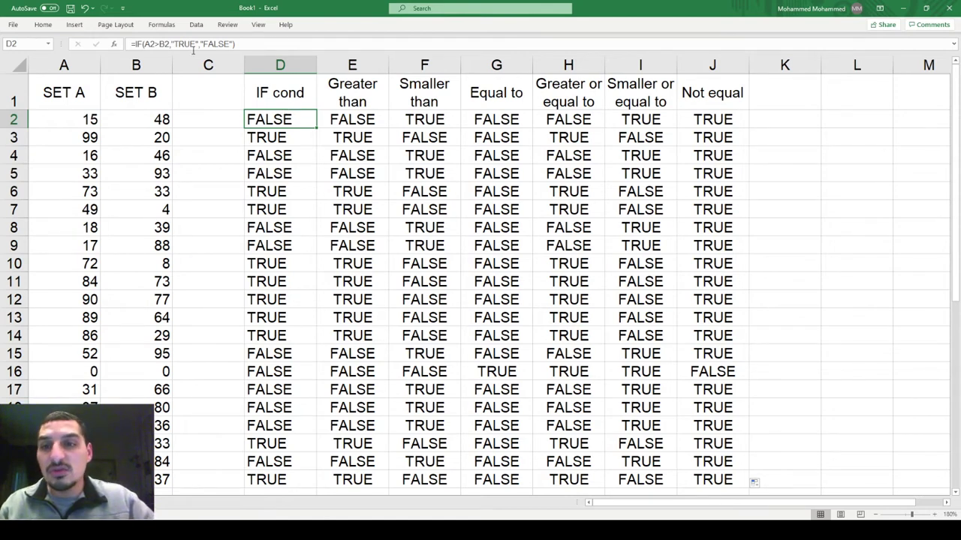
{"action": "left_click", "coordinate": [370, 121]}
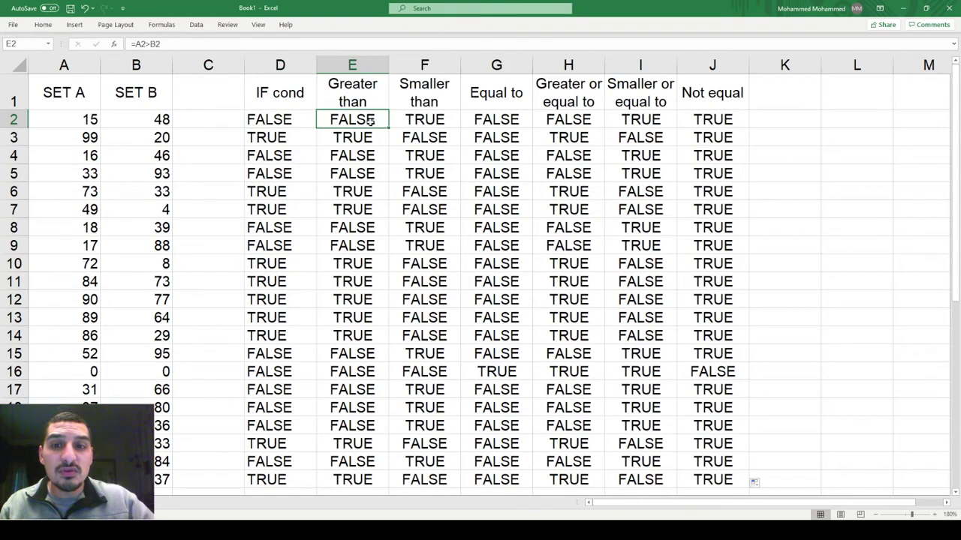
{"action": "mouse_move", "coordinate": [370, 122]}
{"action": "left_mouse_down"}
{"action": "mouse_move", "coordinate": [709, 300]}
{"action": "mouse_move", "coordinate": [707, 456]}
{"action": "left_mouse_up"}
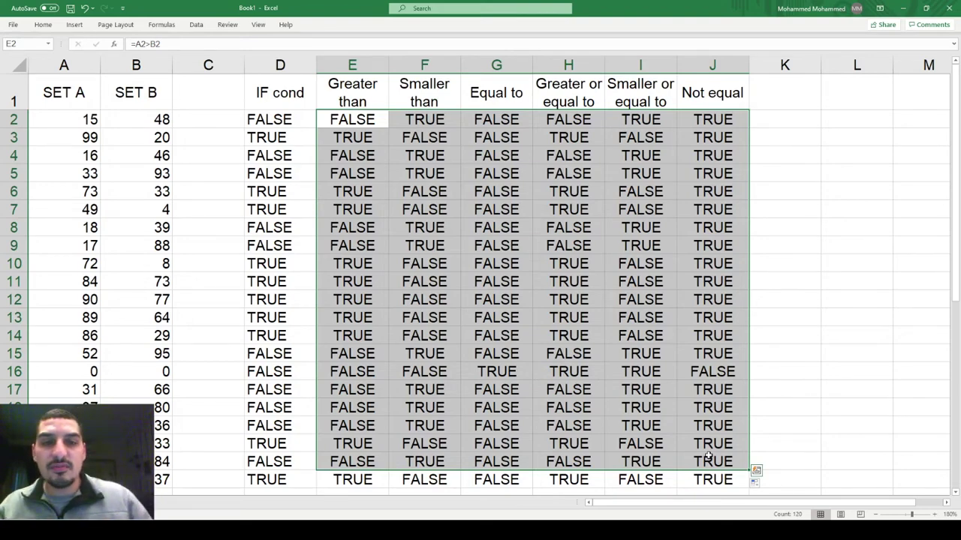
{"action": "key", "text": "Right"}
{"action": "key", "text": "Right"}
{"action": "key", "text": "Right"}
{"action": "key", "text": "Right"}
{"action": "key", "text": "Right"}
{"action": "key", "text": "Right"}
{"action": "key", "text": "Right"}
{"action": "key", "text": "Right"}
{"action": "key", "text": "Left"}
{"action": "key", "text": "Left"}
{"action": "key", "text": "Left"}
{"action": "key", "text": "Left"}
{"action": "key", "text": "Left"}
{"action": "key", "text": "Left"}
{"action": "key", "text": "Left"}
{"action": "key", "text": "Left"}
{"action": "key", "text": "Left"}
{"action": "key", "text": "Left"}
{"action": "key", "text": "Left"}
{"action": "key", "text": "Left"}
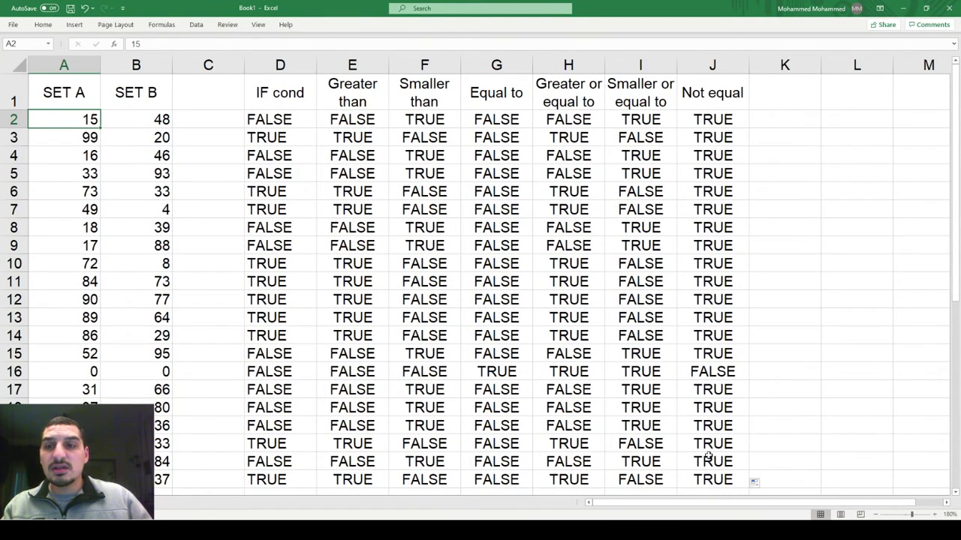
Review the whole table's column headers from SET A through Not equal in row 1.
{"action": "key", "text": "Up"}
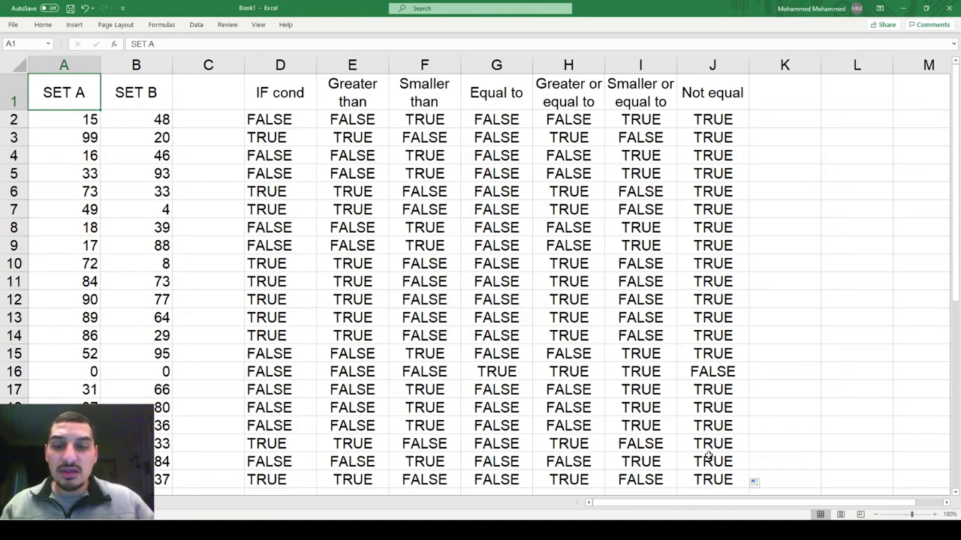
{"action": "scroll", "coordinate": [707, 456], "scroll_direction": "down", "scroll_amount": 2}
{"action": "scroll", "coordinate": [708, 456], "scroll_direction": "down", "scroll_amount": 1}
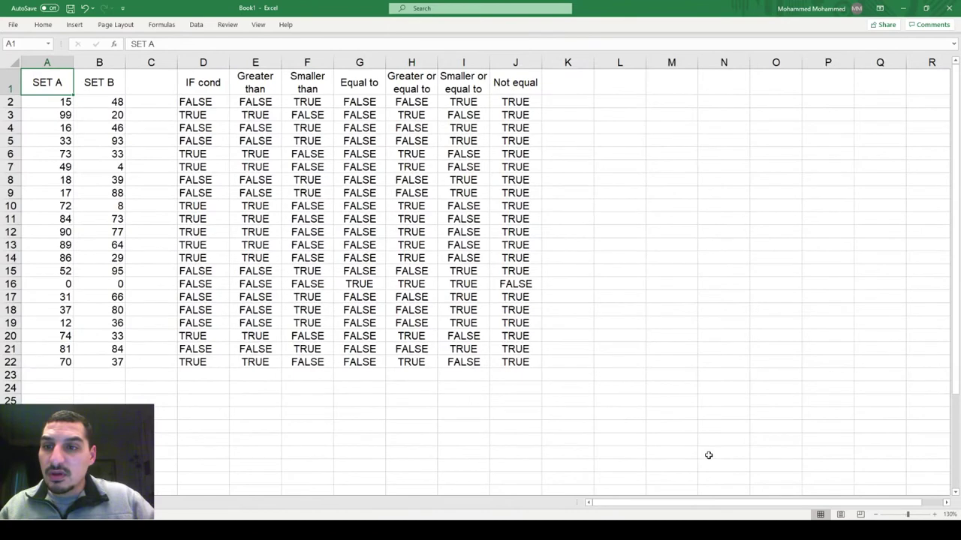
{"action": "key", "text": "Right"}
{"action": "key", "text": "Right"}
{"action": "key", "text": "Right"}
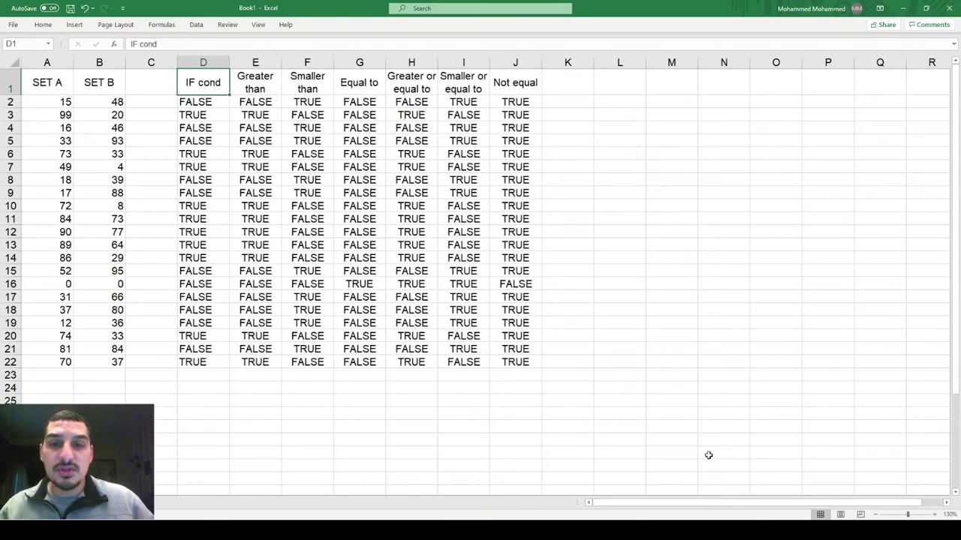
{"action": "key", "text": "Right"}
{"action": "key", "text": "Right"}
{"action": "key", "text": "Right"}
{"action": "key", "text": "Right"}
{"action": "key", "text": "Right"}
{"action": "key", "text": "Right"}
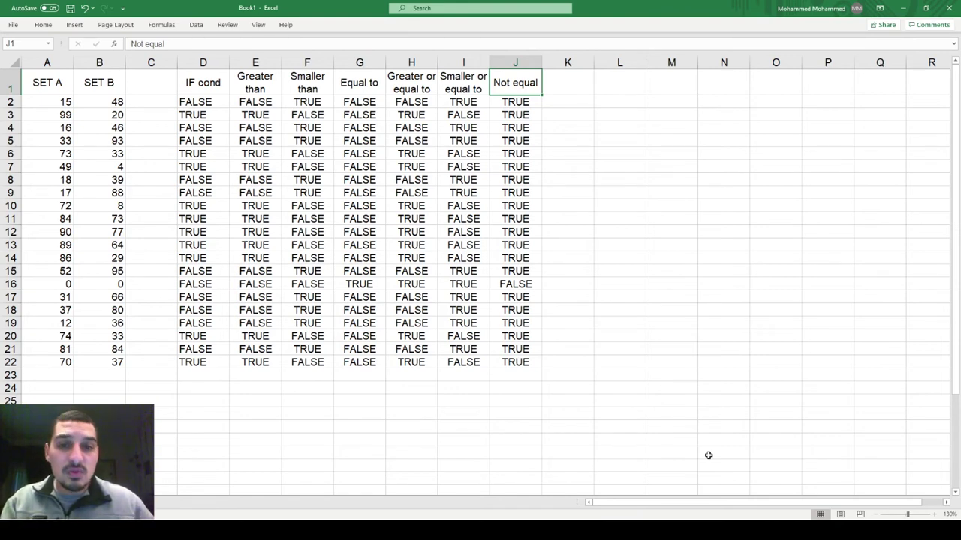
Copy the first two rows of both data sets, A2:B3, to L2:M3.
{"action": "key", "text": "Down"}
{"action": "key", "text": "Down"}
{"action": "key", "text": "Right"}
{"action": "key", "text": "Left"}
{"action": "key", "text": "Left"}
{"action": "key", "text": "Left"}
{"action": "key", "text": "Left"}
{"action": "key", "text": "Left"}
{"action": "key", "text": "Left"}
{"action": "key", "text": "Left"}
{"action": "key", "text": "Left"}
{"action": "key", "text": "Left"}
{"action": "key", "text": "Left"}
{"action": "key", "text": "Up"}
{"action": "key", "text": "shift+Right"}
{"action": "key", "text": "shift+Down"}
{"action": "key", "text": "ctrl+c"}
{"action": "key", "text": "Right"}
{"action": "key", "text": "Right"}
{"action": "key", "text": "Right"}
{"action": "key", "text": "Right"}
{"action": "key", "text": "Right"}
{"action": "key", "text": "Right"}
{"action": "key", "text": "Right"}
{"action": "key", "text": "Right"}
{"action": "key", "text": "Right"}
{"action": "key", "text": "Right"}
{"action": "key", "text": "Right"}
{"action": "key", "text": "Right"}
{"action": "key", "text": "Right"}
{"action": "key", "text": "Left"}
{"action": "key", "text": "Left"}
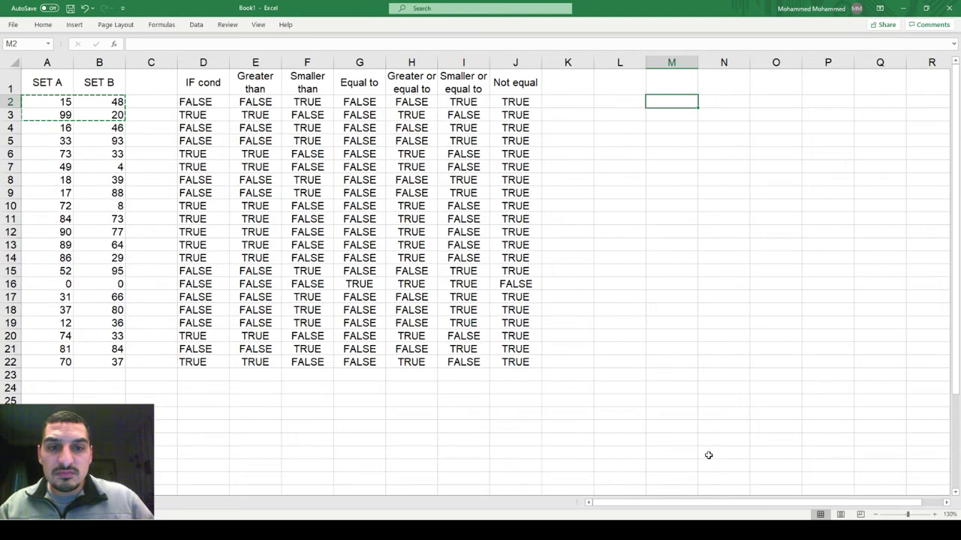
{"action": "key", "text": "ctrl+v"}
Move the two values in M2:M3 to L4:L5 so all four numbers sit in one column.
{"action": "scroll", "coordinate": [707, 455], "scroll_direction": "up", "scroll_amount": 2, "text": "ctrl"}
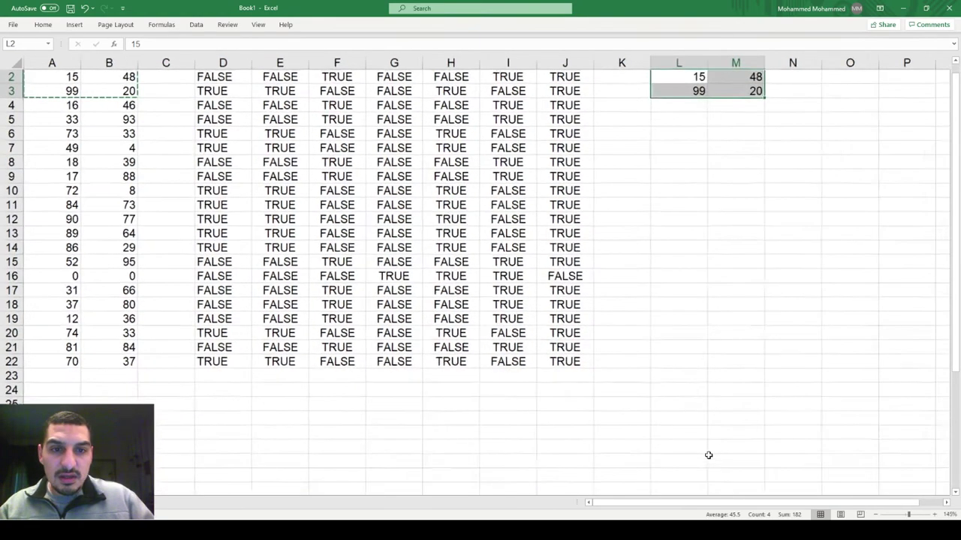
{"action": "key", "text": "Right"}
{"action": "key", "text": "Right"}
{"action": "key", "text": "Right"}
{"action": "key", "text": "Right"}
{"action": "key", "text": "Right"}
{"action": "key", "text": "Up"}
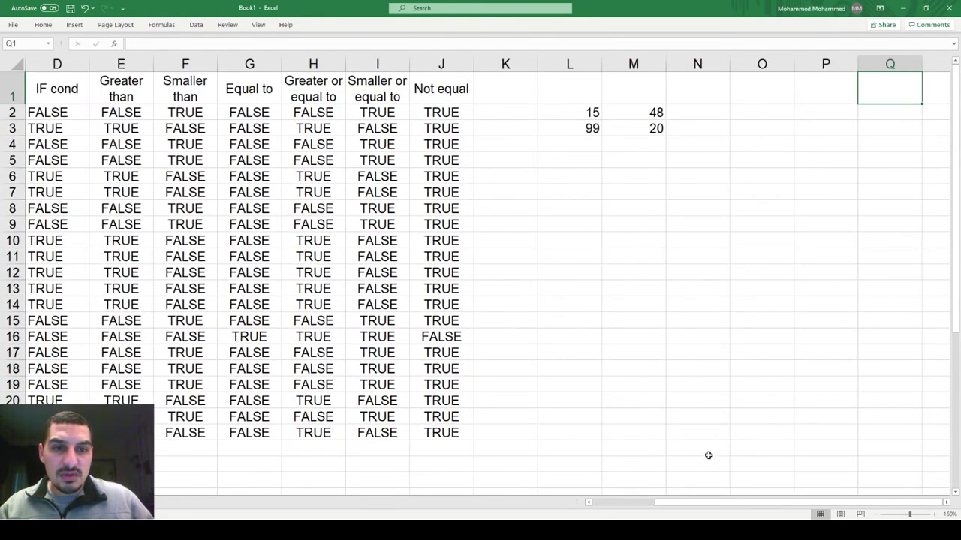
{"action": "key", "text": "Right"}
{"action": "scroll", "coordinate": [707, 455], "scroll_direction": "up", "scroll_amount": 4, "text": "ctrl"}
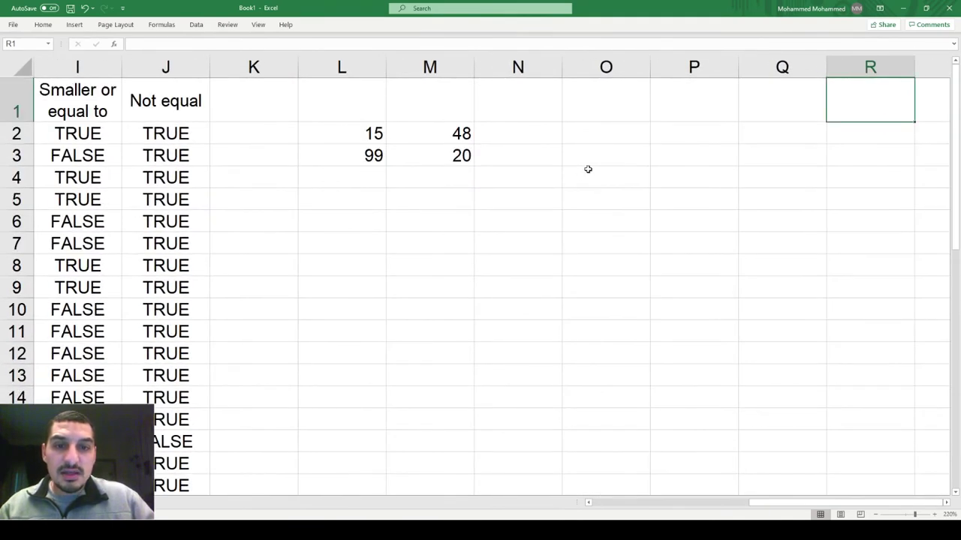
{"action": "left_click", "coordinate": [587, 140]}
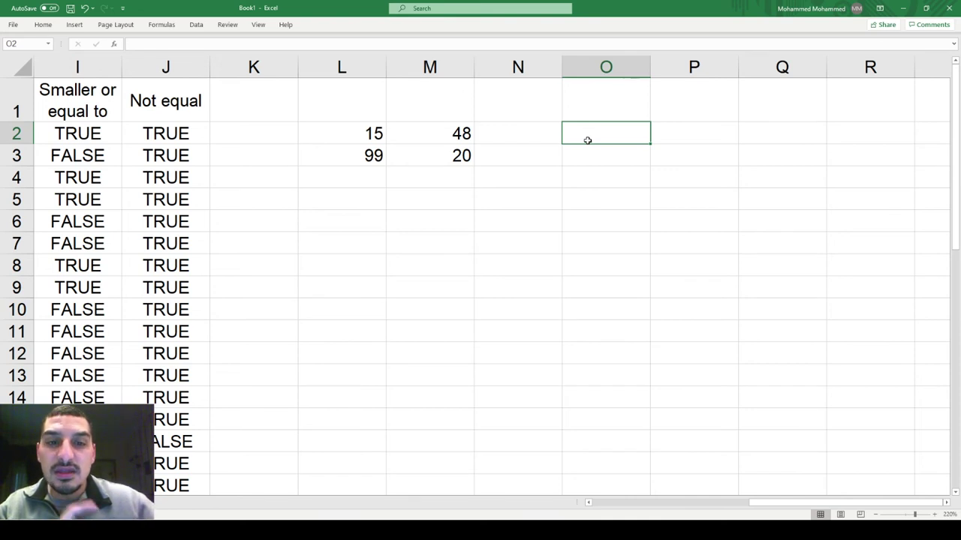
{"action": "left_click", "coordinate": [357, 134]}
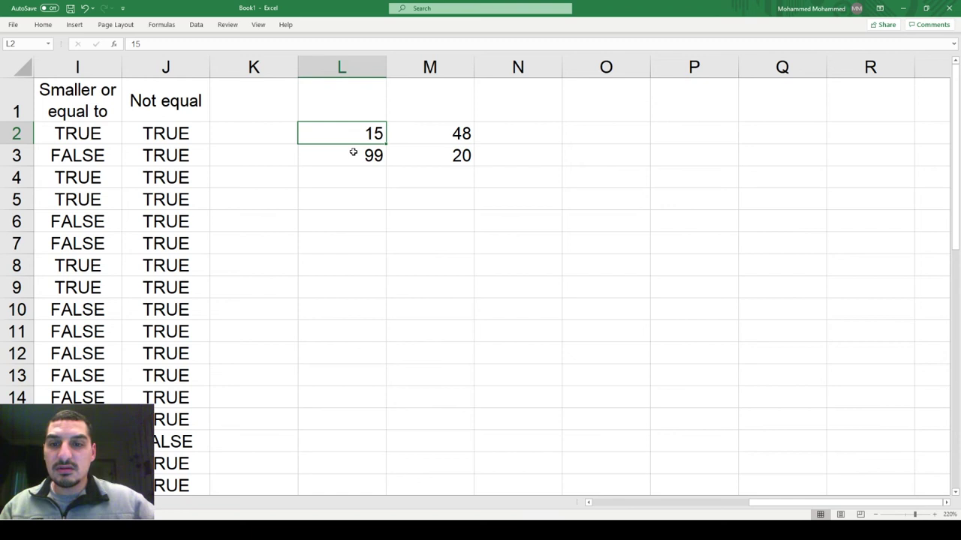
{"action": "left_click_drag", "start_coordinate": [440, 136], "coordinate": [368, 195]}
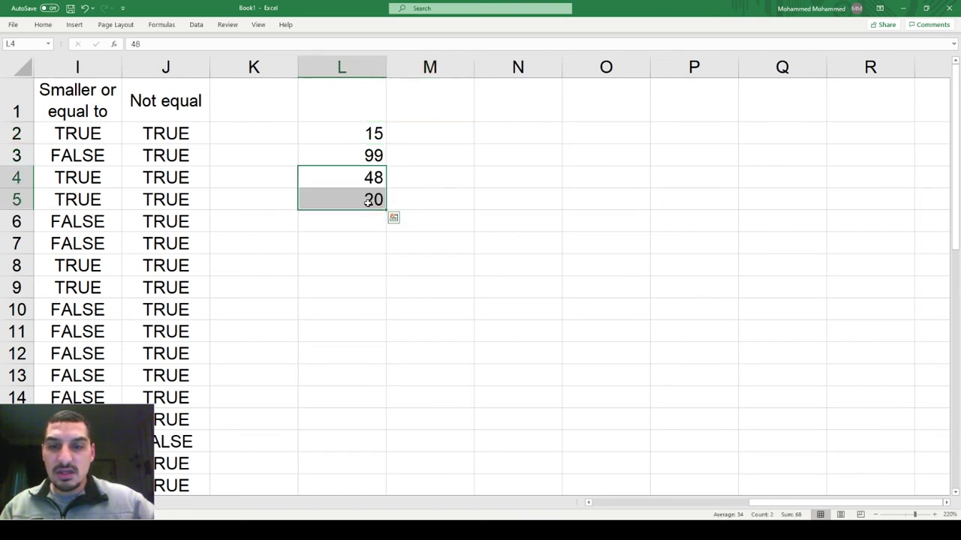
{"action": "left_click", "coordinate": [338, 133]}
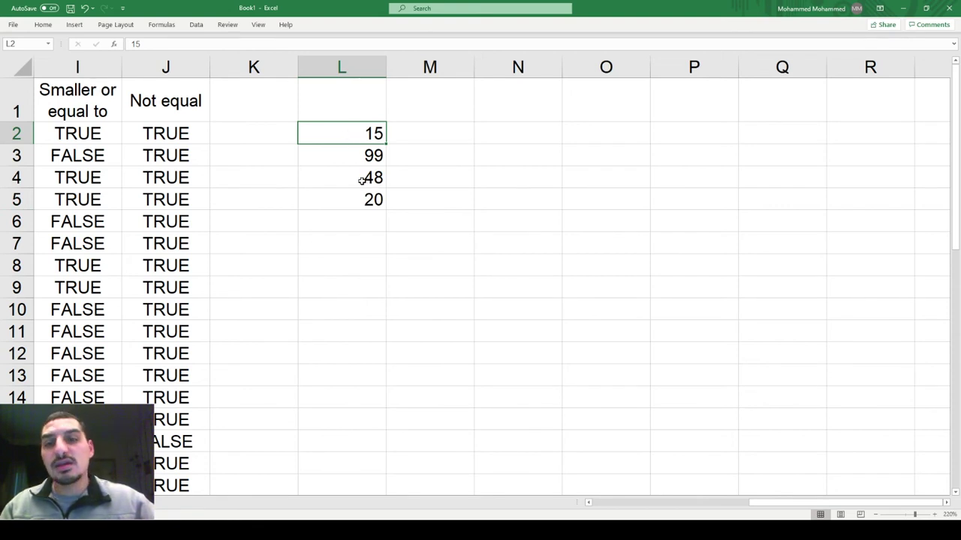
{"action": "left_click", "coordinate": [492, 142]}
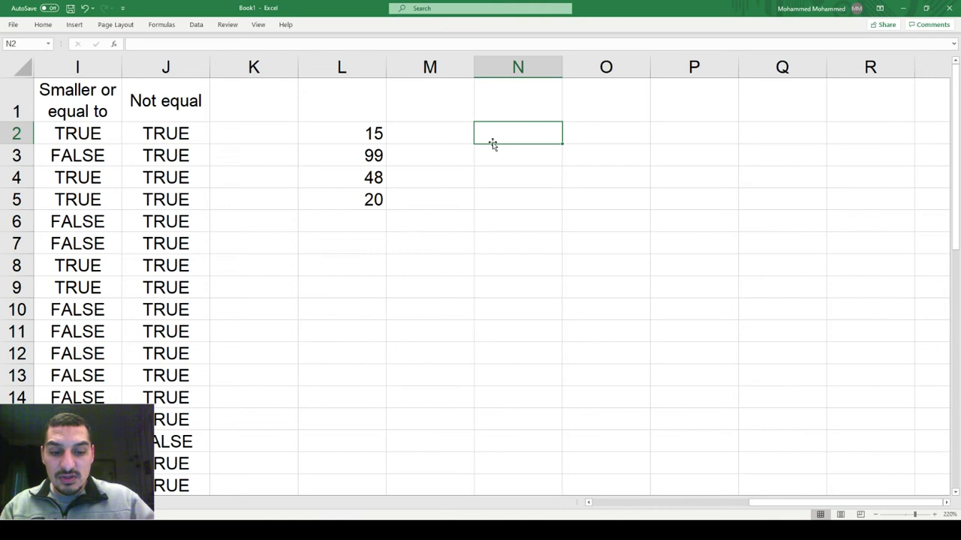
{"action": "type", "text": "="}
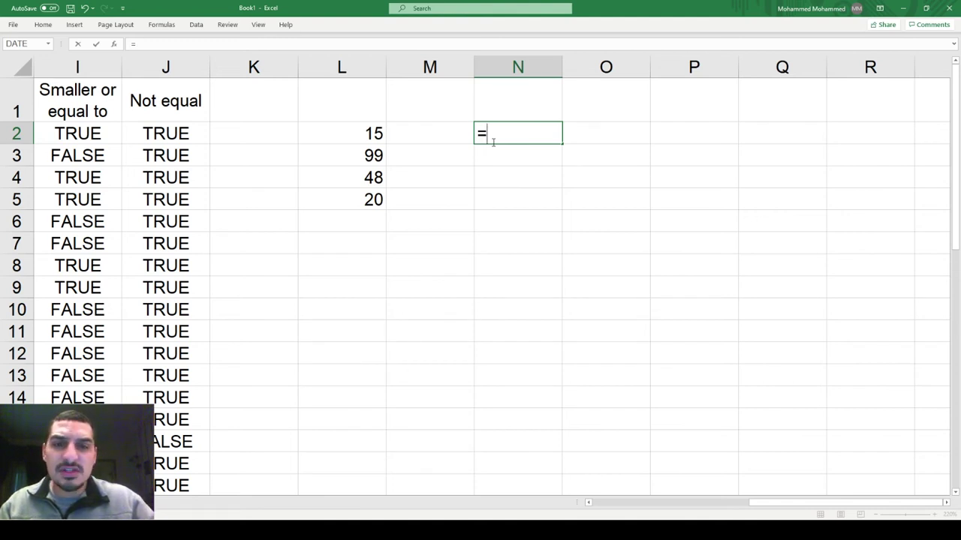
{"action": "key", "text": "BackSpace"}
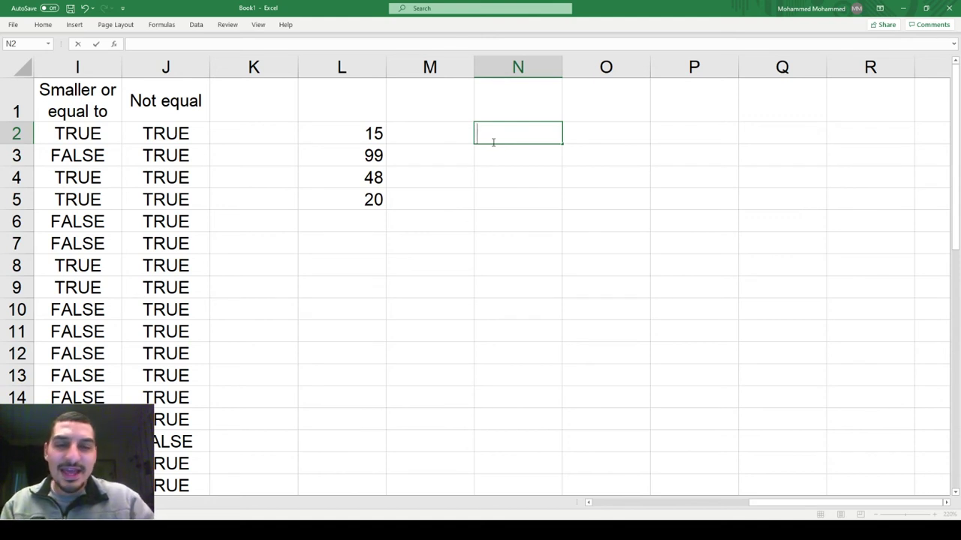
{"action": "type", "text": "&"}
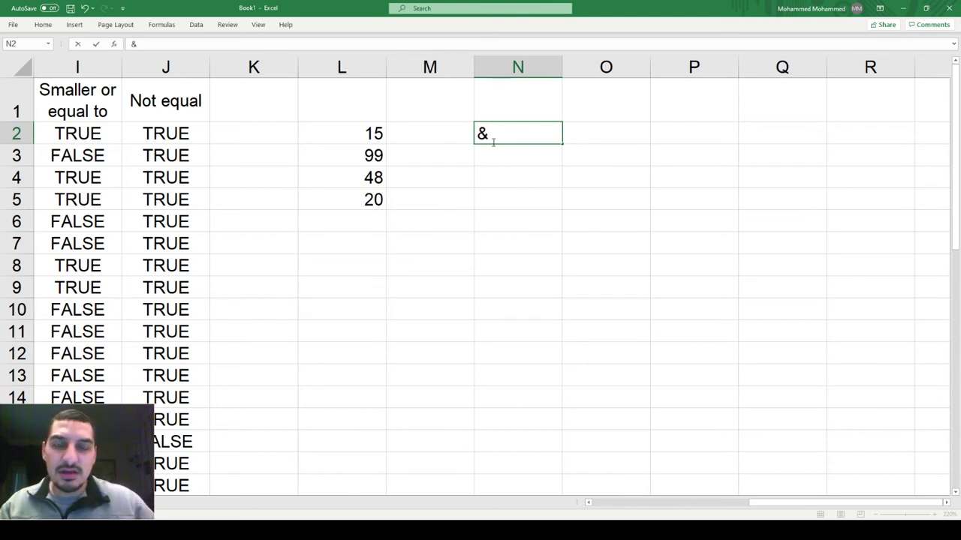
{"action": "key", "text": "shift+Left"}
{"action": "key", "text": "Right"}
{"action": "key", "text": "Left"}
{"action": "key", "text": "F2"}
{"action": "key", "text": "shift+Left"}
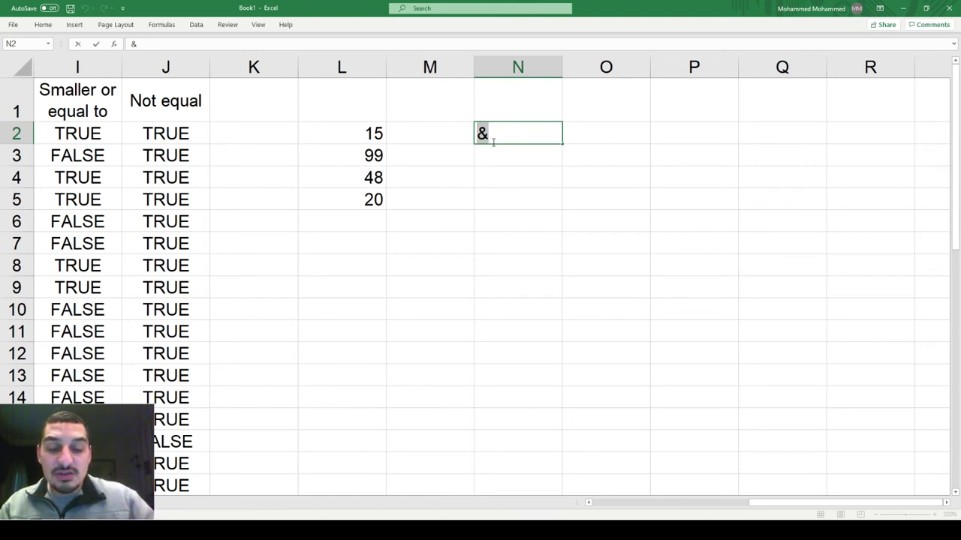
{"action": "left_click", "coordinate": [493, 143]}
{"action": "key", "text": "BackSpace"}
Enter =AND(L2>L3,L2>L4) in N2 to test whether L2 is greater than both L3 and L4.
{"action": "type", "text": "="}
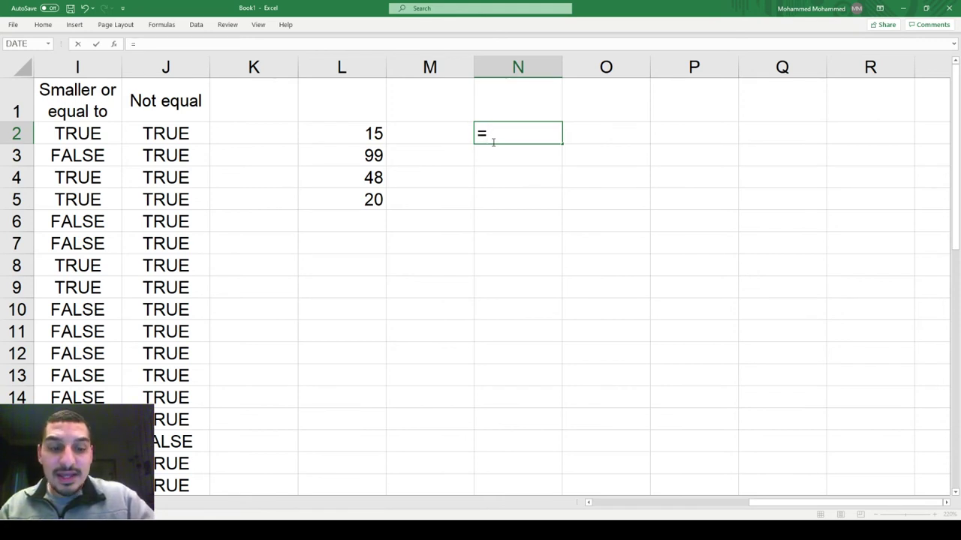
{"action": "type", "text": "AND"}
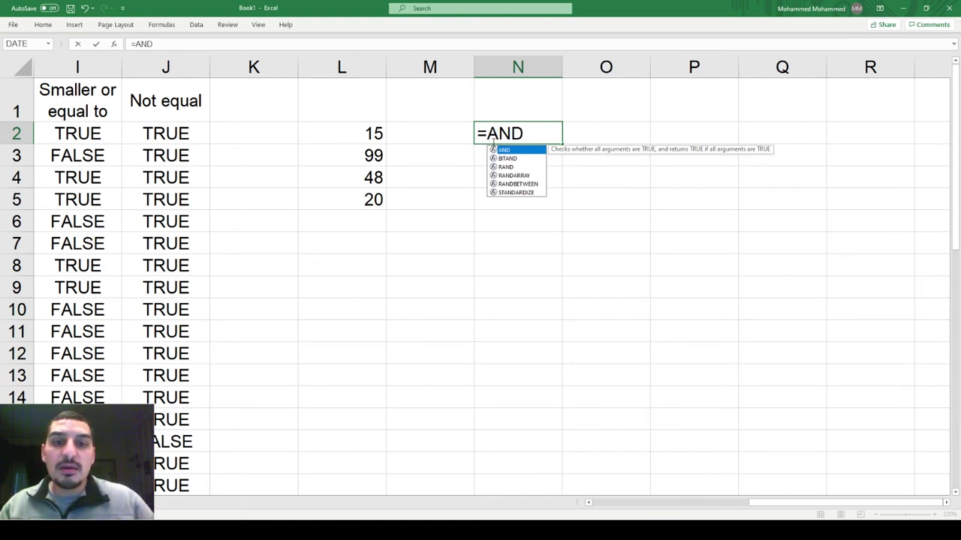
{"action": "type", "text": "("}
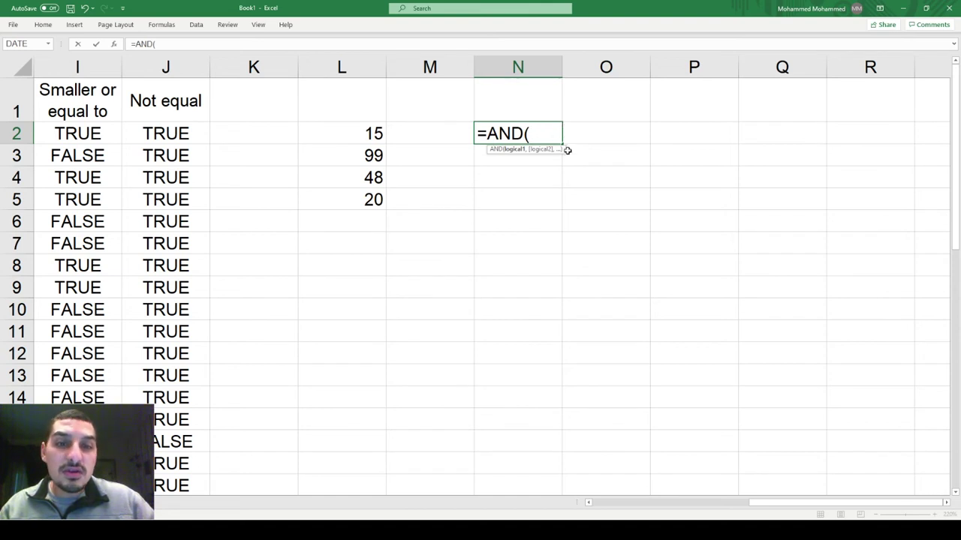
{"action": "left_click", "coordinate": [366, 135]}
{"action": "type", "text": ">"}
{"action": "left_click", "coordinate": [363, 154]}
{"action": "type", "text": ","}
{"action": "left_click", "coordinate": [357, 133]}
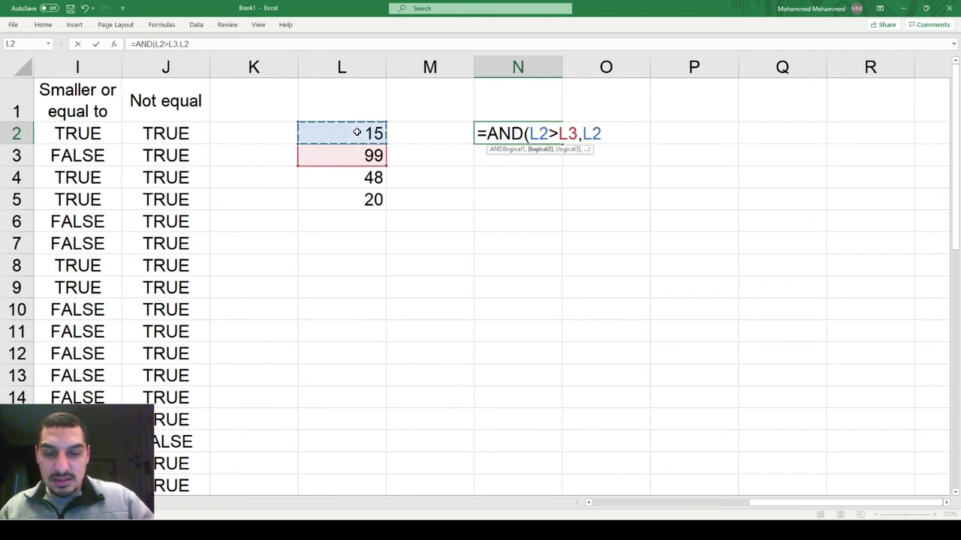
{"action": "type", "text": ">"}
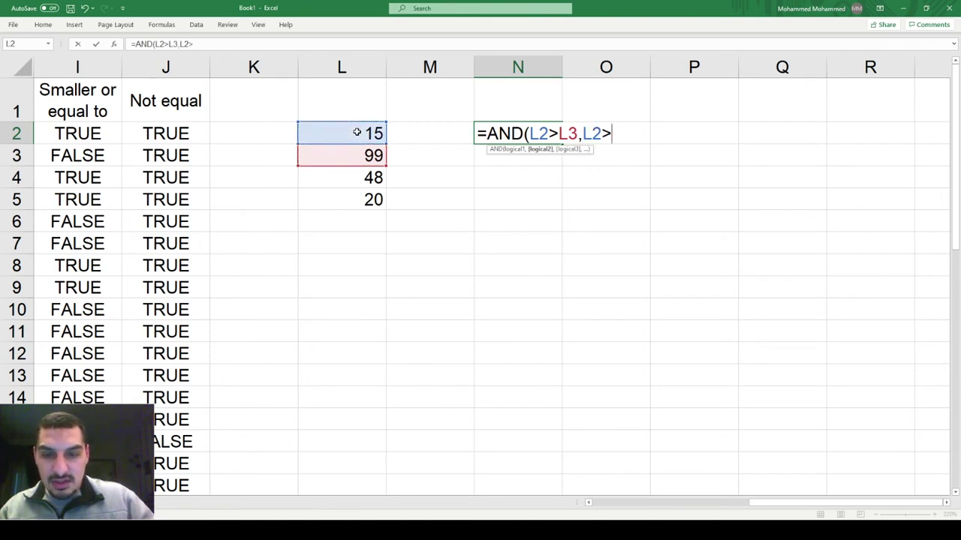
{"action": "left_click", "coordinate": [357, 178]}
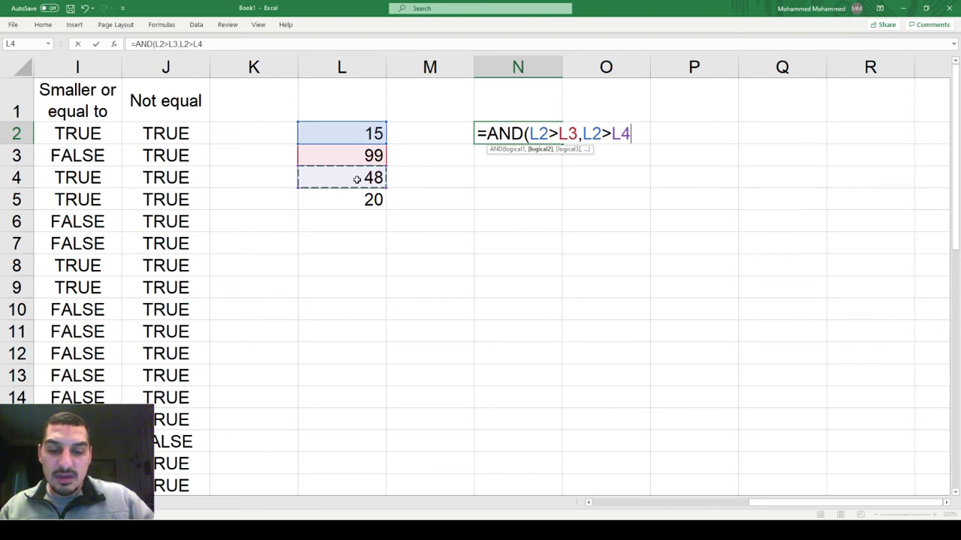
{"action": "key", "text": "Tab"}
{"action": "key", "text": "Left"}
{"action": "key", "text": "F2"}
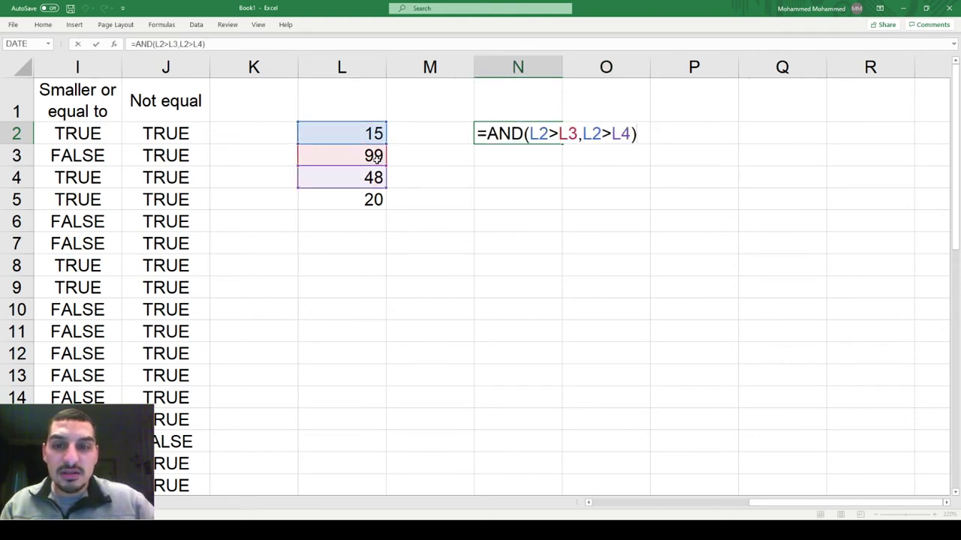
{"action": "key", "text": "Return"}
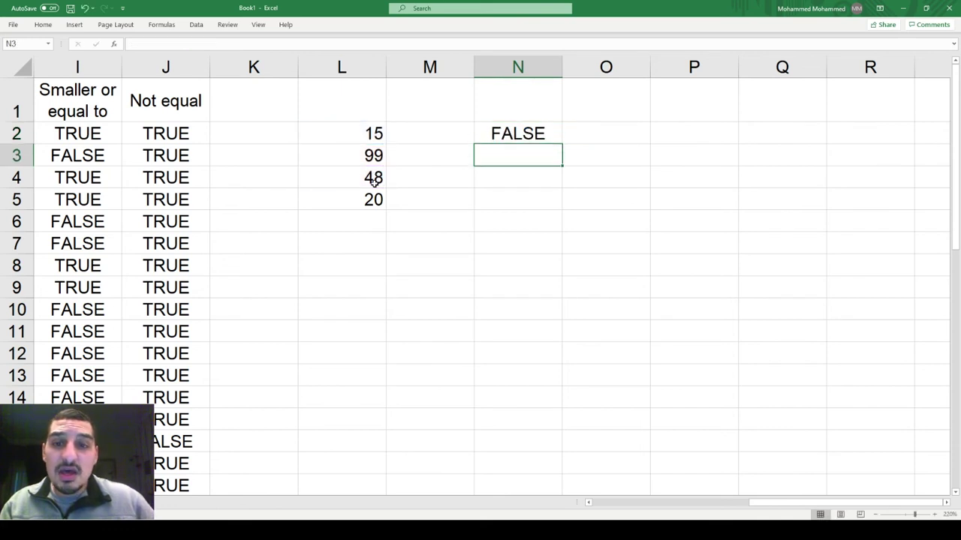
Set the value in L4 to 5 and open the AND formula in N2 to check it against the numbers.
{"action": "key", "text": "Left"}
{"action": "key", "text": "Left"}
{"action": "key", "text": "Down"}
{"action": "type", "text": "5"}
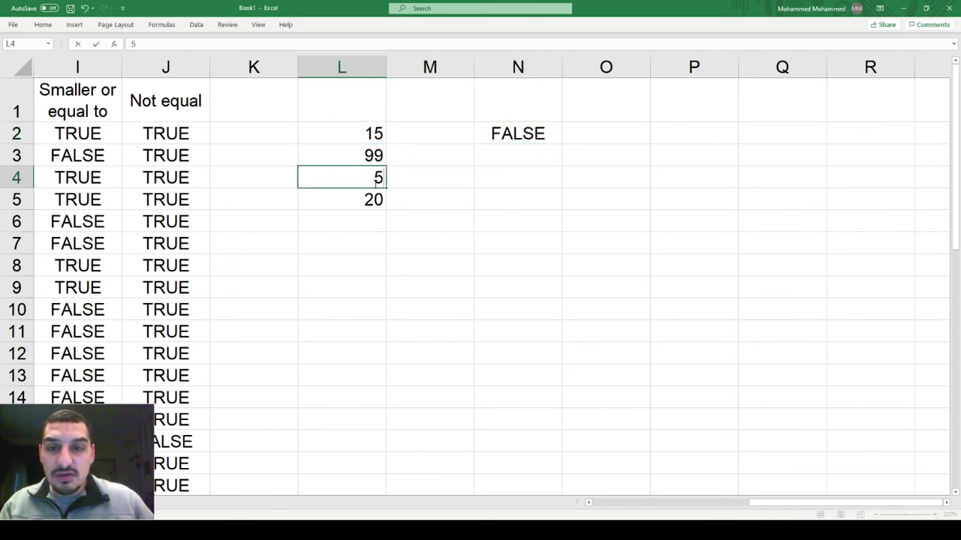
{"action": "key", "text": "Return"}
{"action": "left_click", "coordinate": [520, 134]}
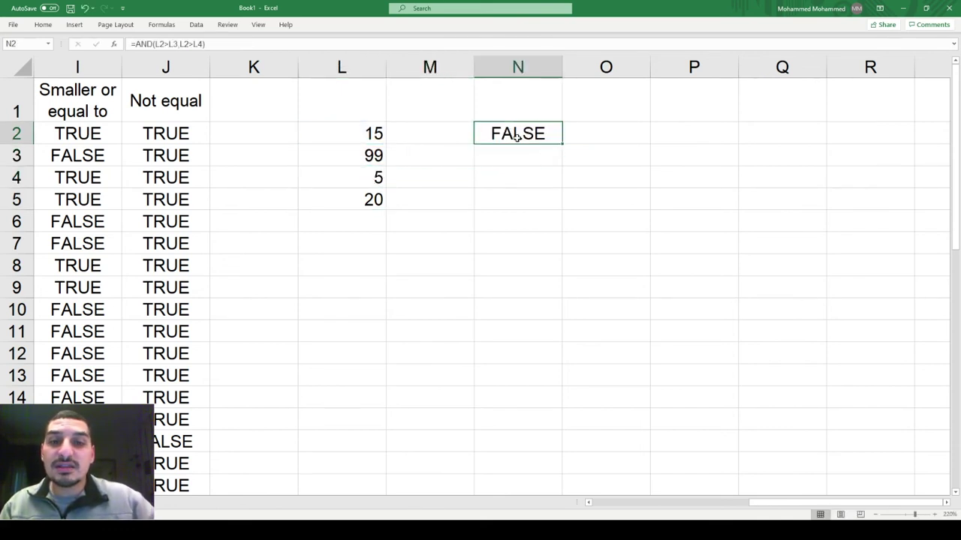
{"action": "double_click", "coordinate": [518, 135]}
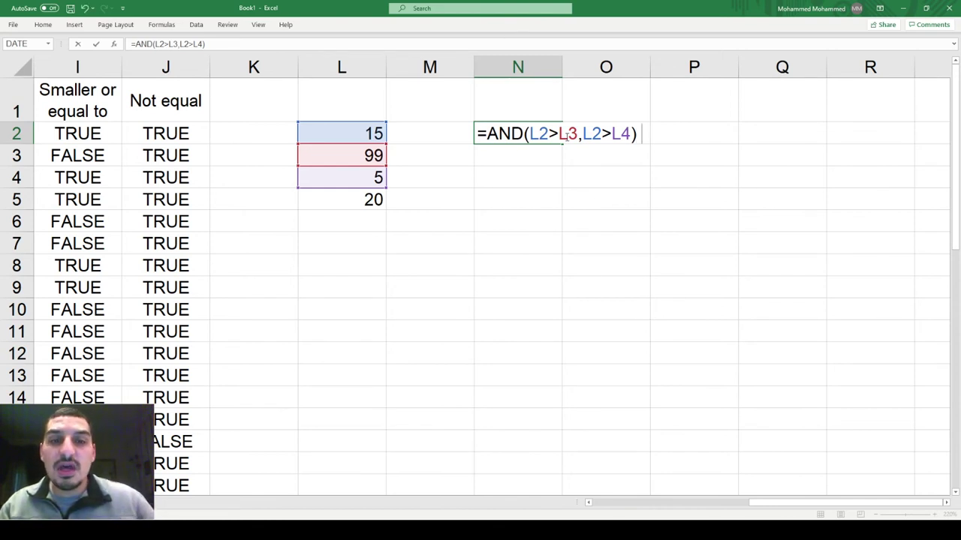
Try the value 9 in L3 to test the AND formula in N2, and undo that change.
{"action": "key", "text": "Return"}
{"action": "key", "text": "Left"}
{"action": "key", "text": "Left"}
{"action": "type", "text": "9"}
{"action": "key", "text": "Return"}
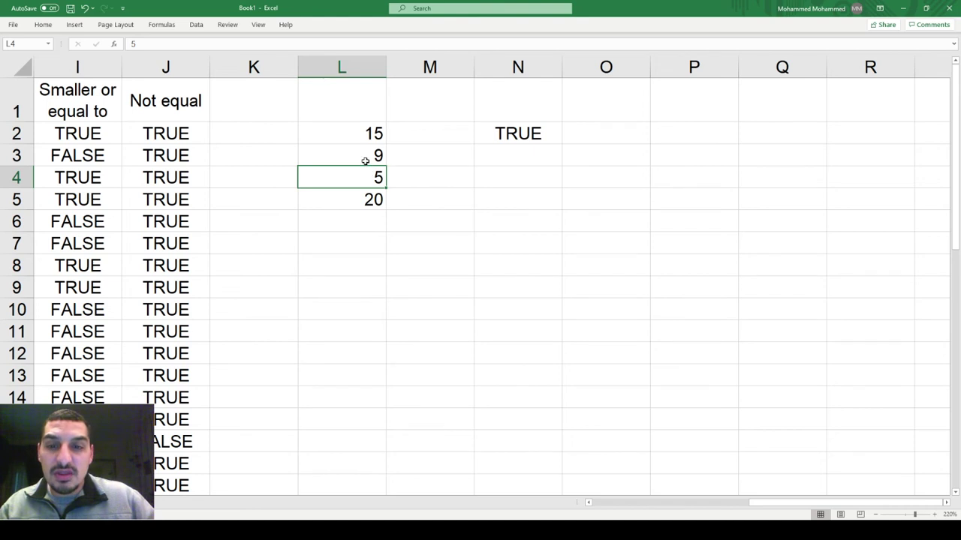
{"action": "key", "text": "ctrl+z"}
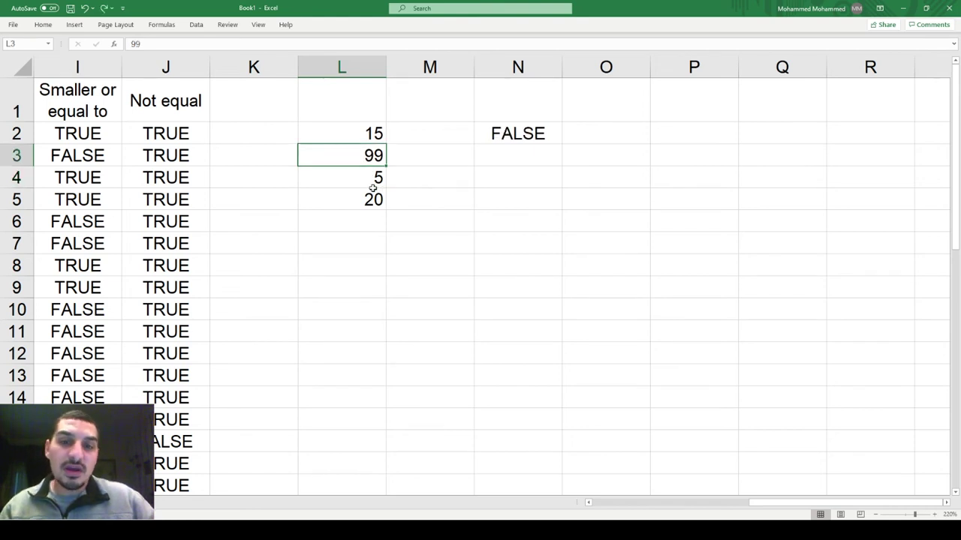
Copy the text of the AND formula in N2 into N3, keeping the same cell references.
{"action": "double_click", "coordinate": [497, 132]}
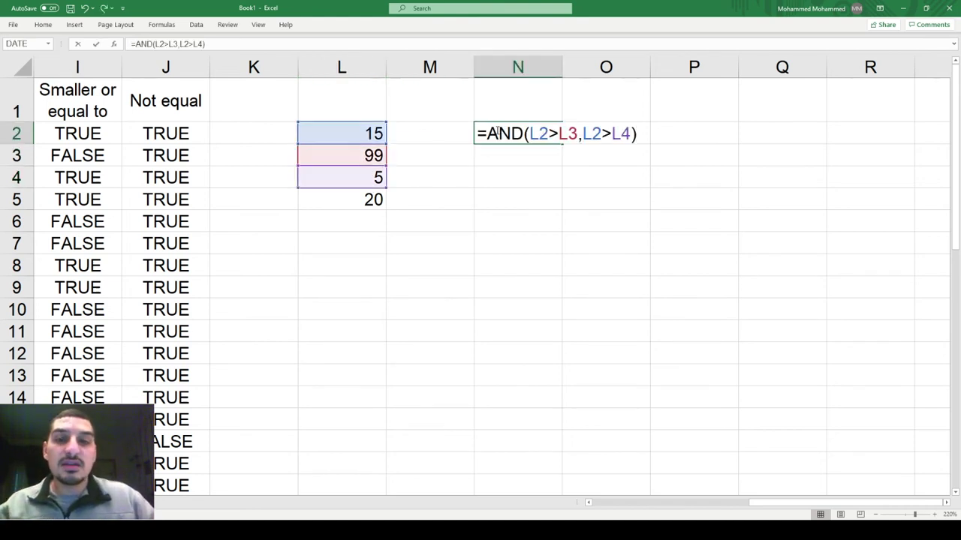
{"action": "key", "text": "shift+Home"}
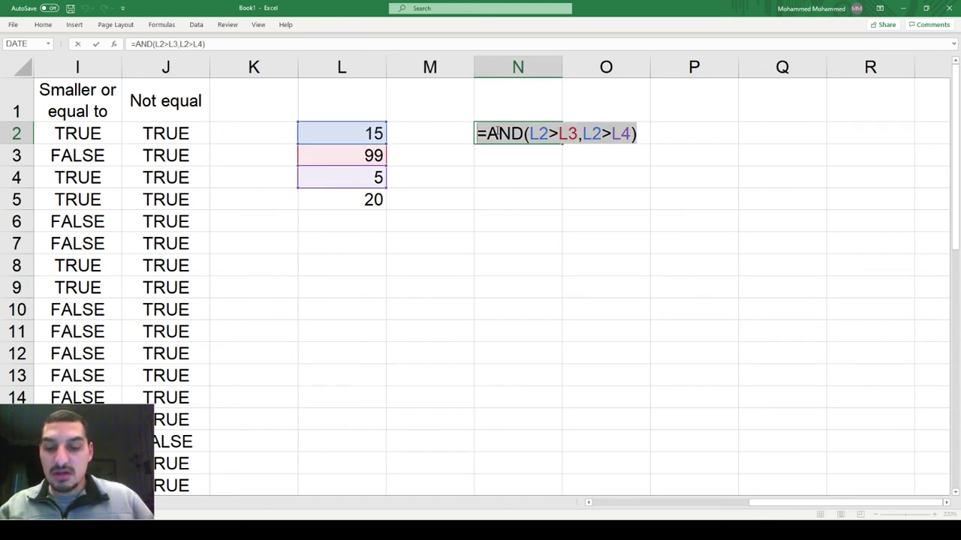
{"action": "key", "text": "ctrl+c"}
{"action": "key", "text": "Return"}
{"action": "key", "text": "F2"}
{"action": "key", "text": "ctrl+v"}
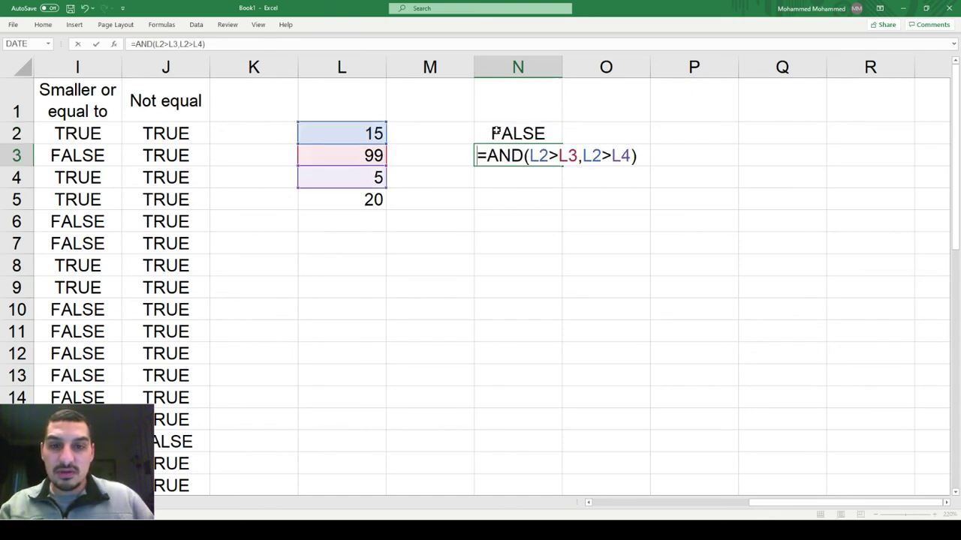
Change the function in N3's formula to OR so it reads =OR(L2>L3,L2>L4).
{"action": "key", "text": "Home"}
{"action": "key", "text": "Right"}
{"action": "key", "text": "shift+Right"}
{"action": "key", "text": "shift+Right"}
{"action": "key", "text": "shift+Right"}
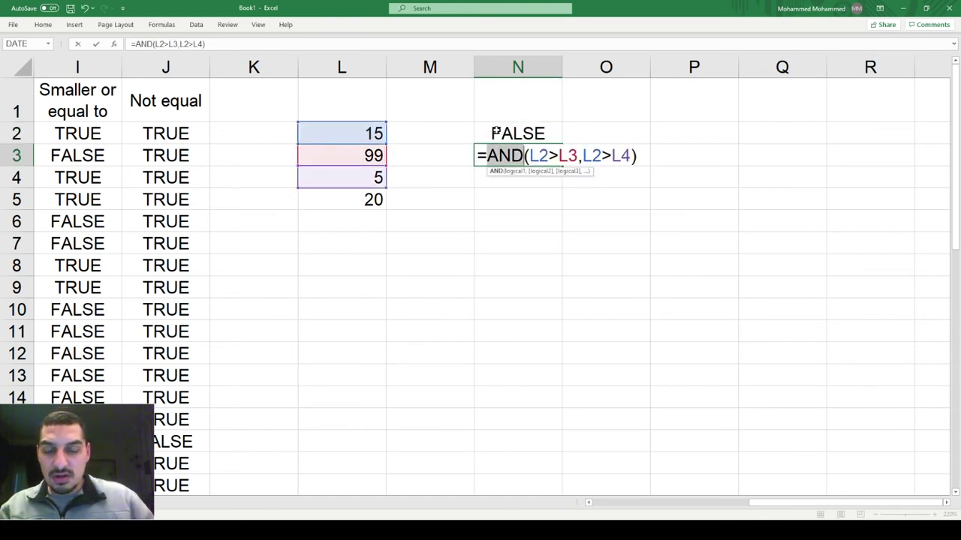
{"action": "type", "text": "OR"}
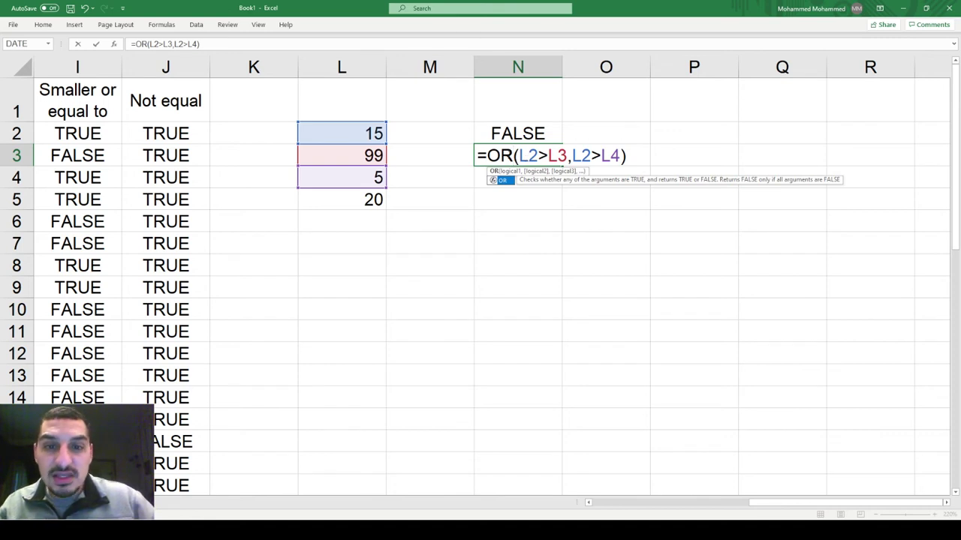
{"action": "left_click", "coordinate": [514, 155]}
{"action": "left_click", "coordinate": [540, 154]}
{"action": "left_click", "coordinate": [592, 156]}
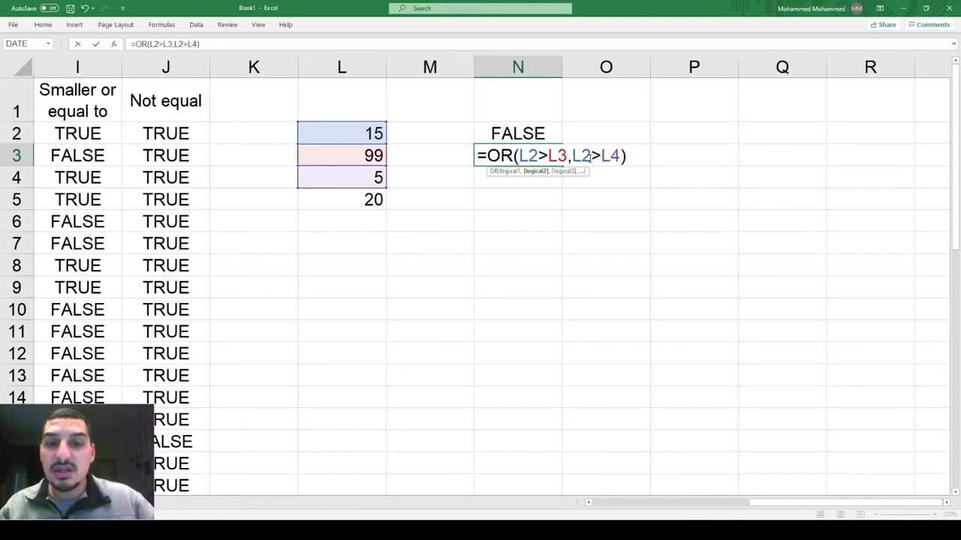
{"action": "key", "text": "Return"}
{"action": "key", "text": "Up"}
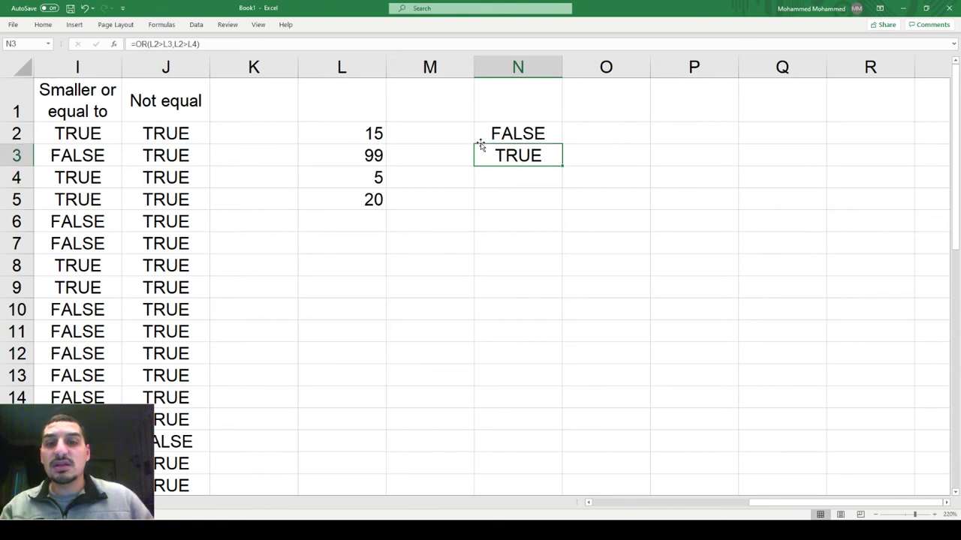
Check the numbers in L2 and L3 against the conditions of the OR formula in N3.
{"action": "key", "text": "Left"}
{"action": "key", "text": "Left"}
{"action": "key", "text": "Up"}
{"action": "key", "text": "Down"}
{"action": "key", "text": "Right"}
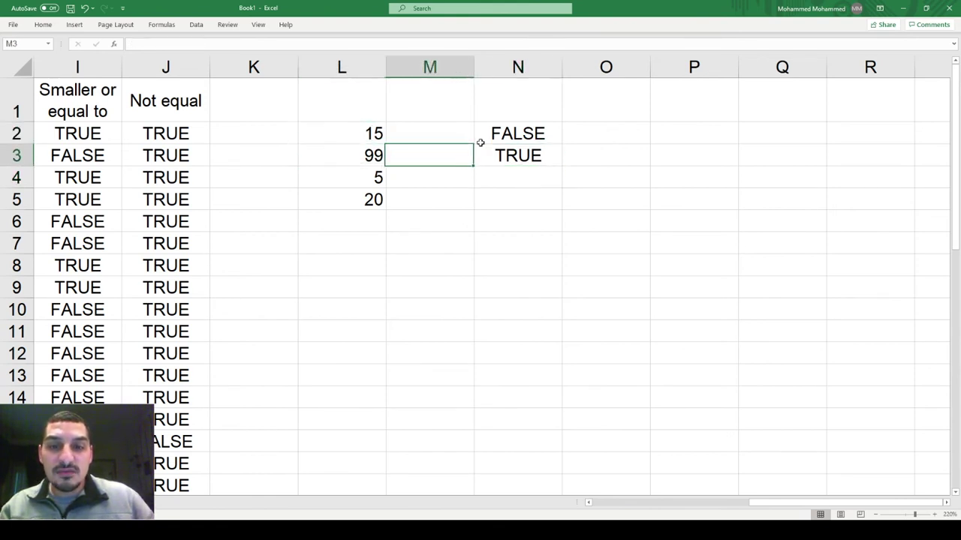
{"action": "key", "text": "Right"}
{"action": "key", "text": "F2"}
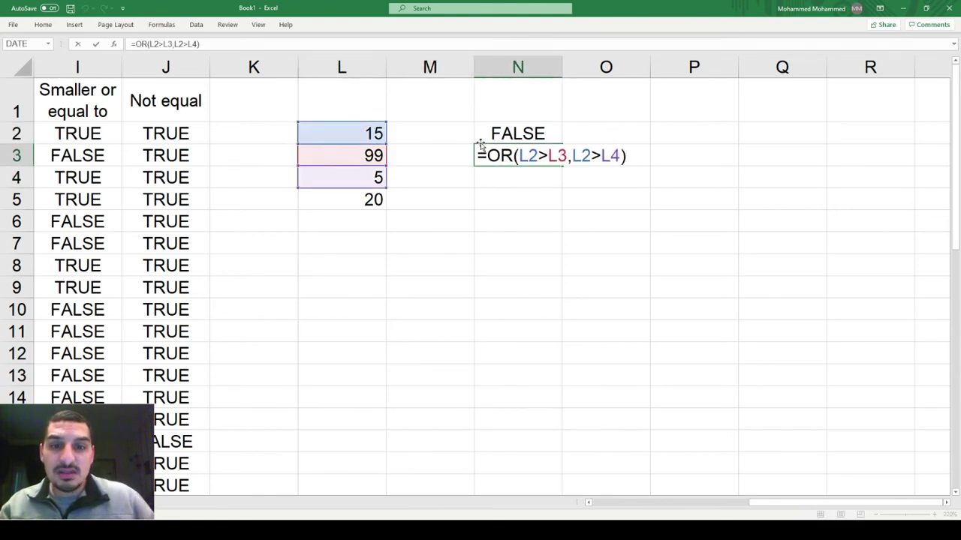
{"action": "key", "text": "Escape"}
Set the value in L4 to 16 to test the OR formula with both conditions unmet.
{"action": "key", "text": "Left"}
{"action": "key", "text": "Left"}
{"action": "key", "text": "Down"}
{"action": "type", "text": "16"}
{"action": "key", "text": "Return"}
{"action": "key", "text": "Up"}
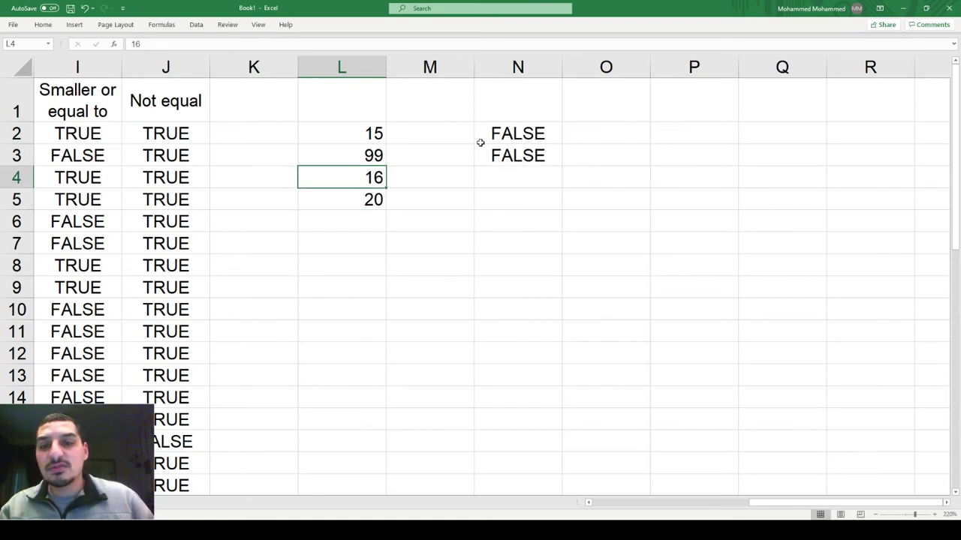
Examine the L2>L3 and L2>L4 conditions of the OR formula in N3 with the changed number in L4.
{"action": "key", "text": "F2"}
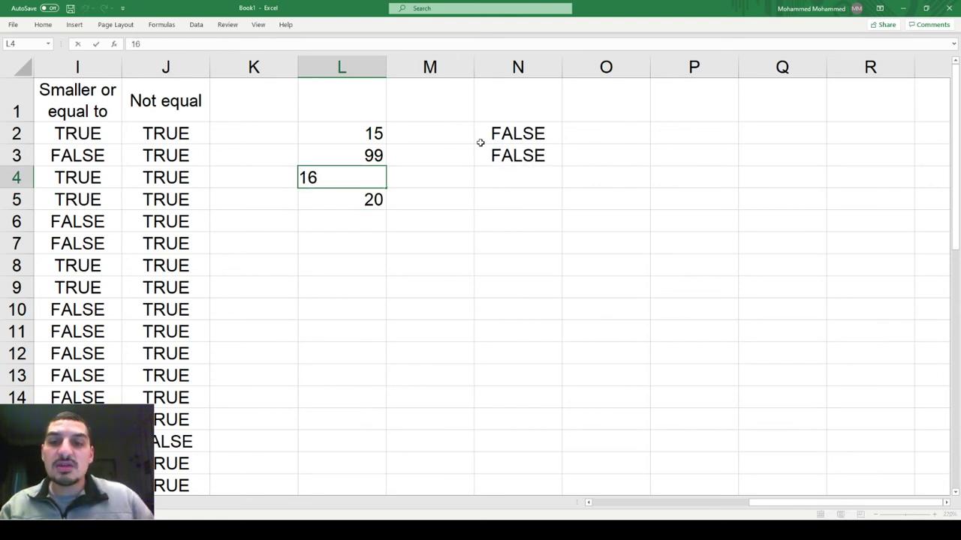
{"action": "key", "text": "Tab"}
{"action": "key", "text": "Right"}
{"action": "key", "text": "Up"}
{"action": "key", "text": "Right"}
{"action": "key", "text": "Left"}
{"action": "key", "text": "F2"}
{"action": "key", "text": "Left"}
{"action": "key", "text": "Left"}
{"action": "key", "text": "Left"}
{"action": "key", "text": "Left"}
{"action": "key", "text": "Left"}
{"action": "key", "text": "Left"}
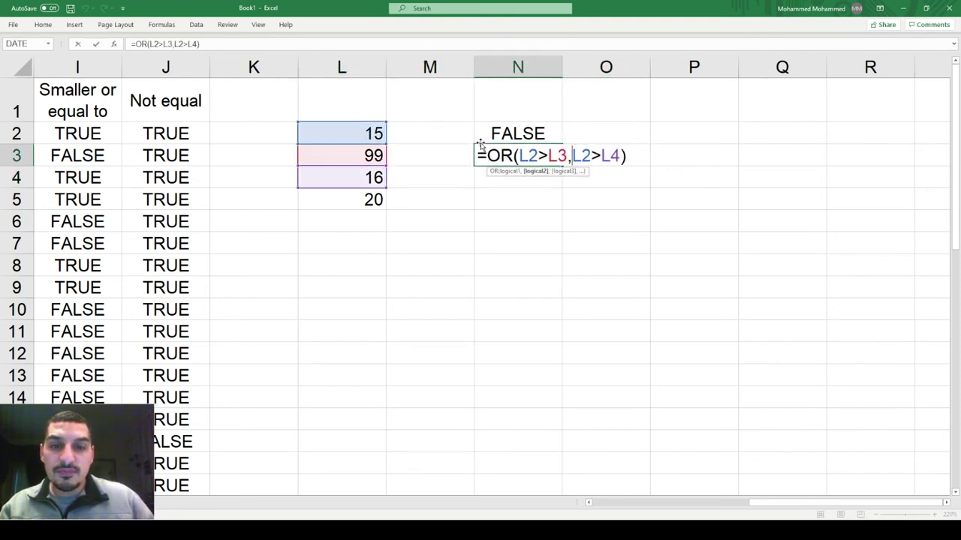
{"action": "key", "text": "Escape"}
Set the value in L4 back to 5 so one condition of the OR formula is met.
{"action": "key", "text": "Left"}
{"action": "key", "text": "Left"}
{"action": "key", "text": "Down"}
{"action": "type", "text": "5"}
{"action": "key", "text": "ctrl+Return"}
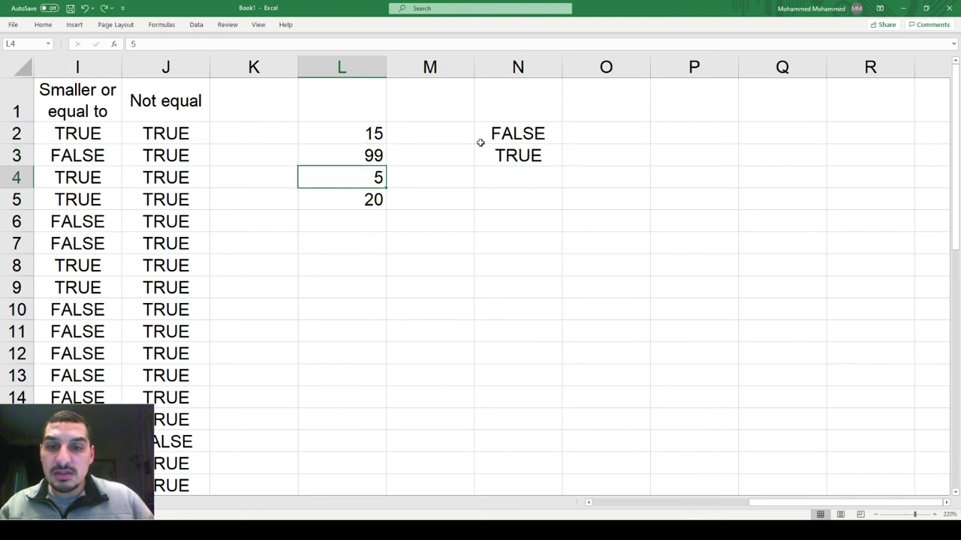
Enter =NOT(L2<L3) in N4 to reverse the result of the less-than comparison.
{"action": "key", "text": "Right"}
{"action": "key", "text": "Right"}
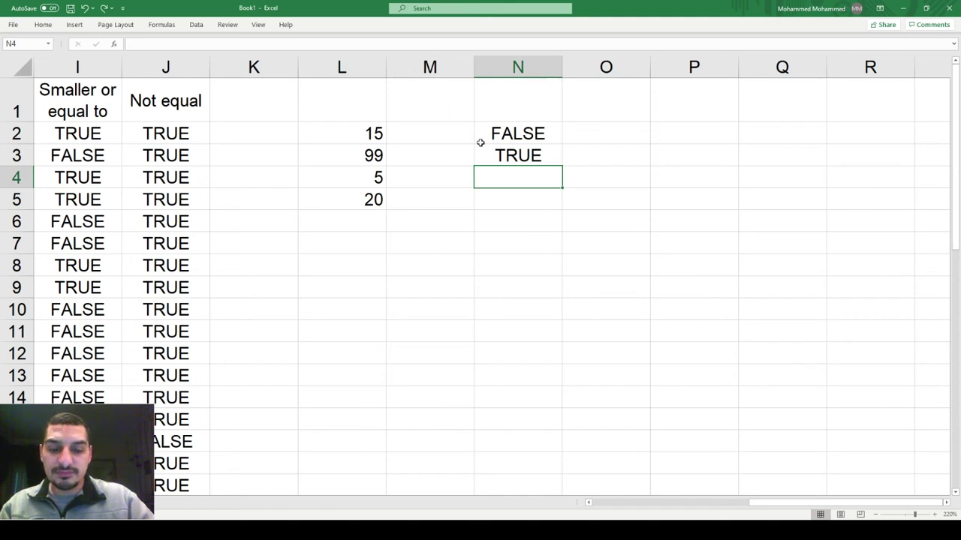
{"action": "type", "text": "=NOT"}
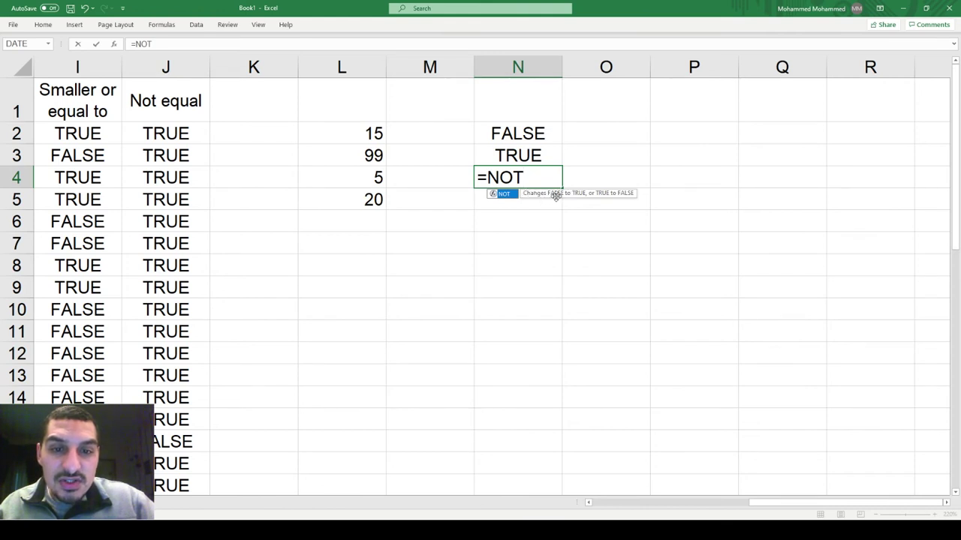
{"action": "type", "text": "("}
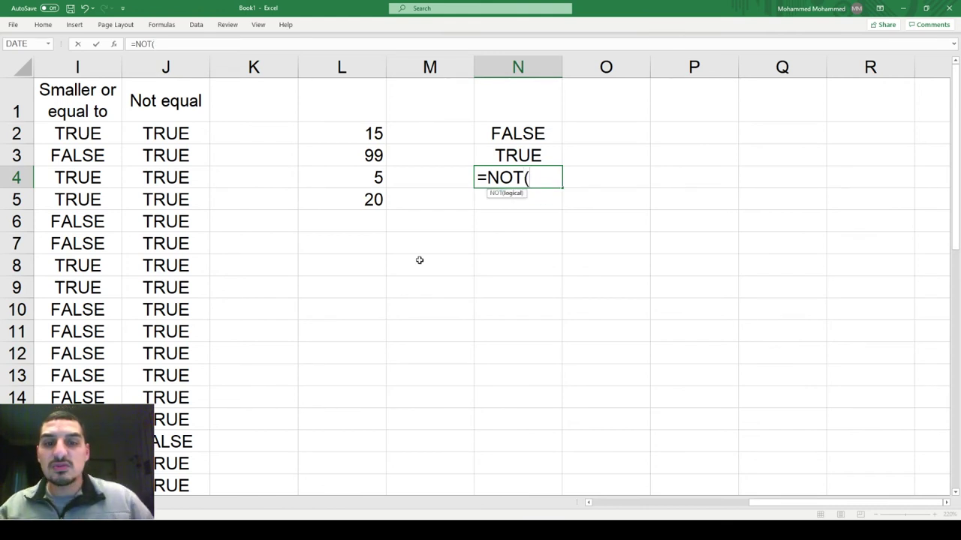
{"action": "left_click", "coordinate": [368, 134]}
{"action": "type", "text": "<"}
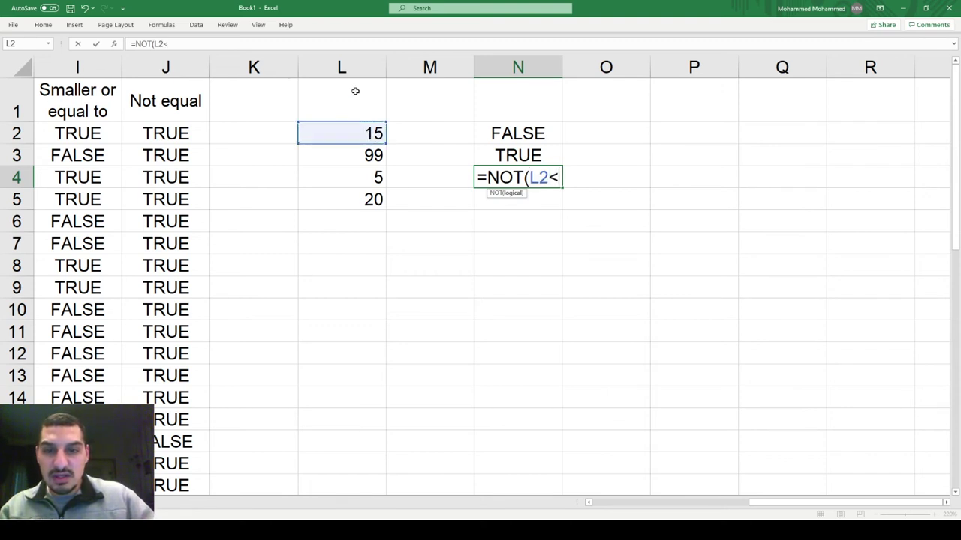
{"action": "left_click", "coordinate": [366, 155]}
{"action": "type", "text": ")"}
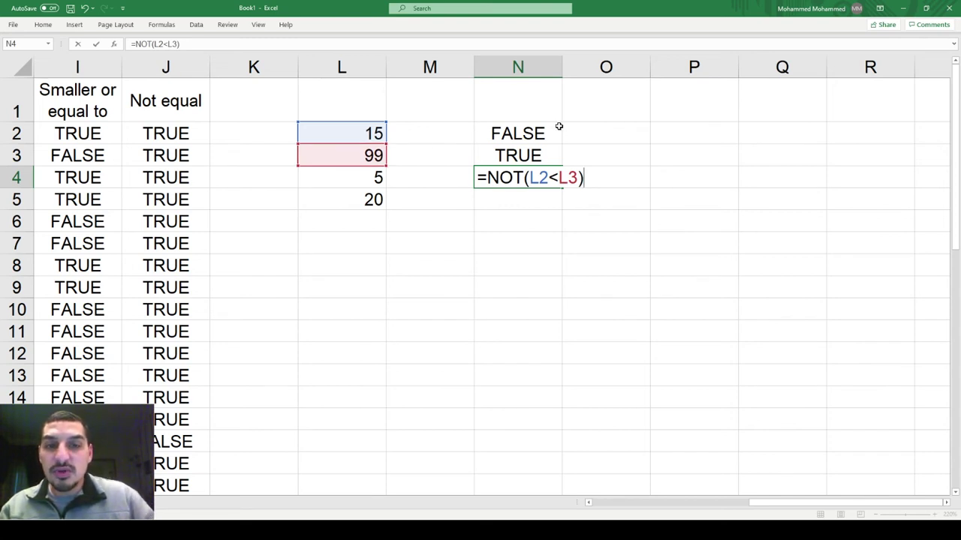
{"action": "key", "text": "Return"}
{"action": "left_click", "coordinate": [496, 177]}
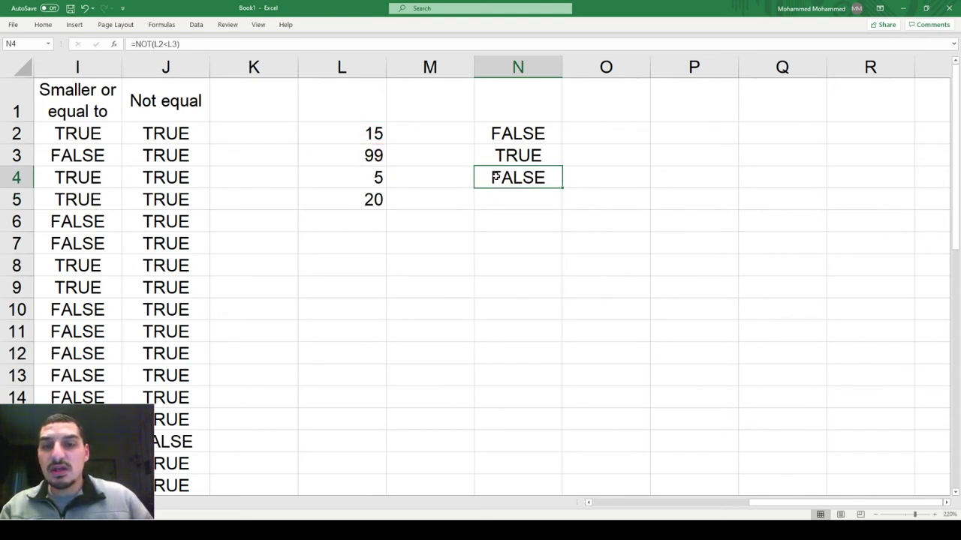
Set the value in L3 to 9 to test the NOT formula in N4.
{"action": "left_click", "coordinate": [356, 154]}
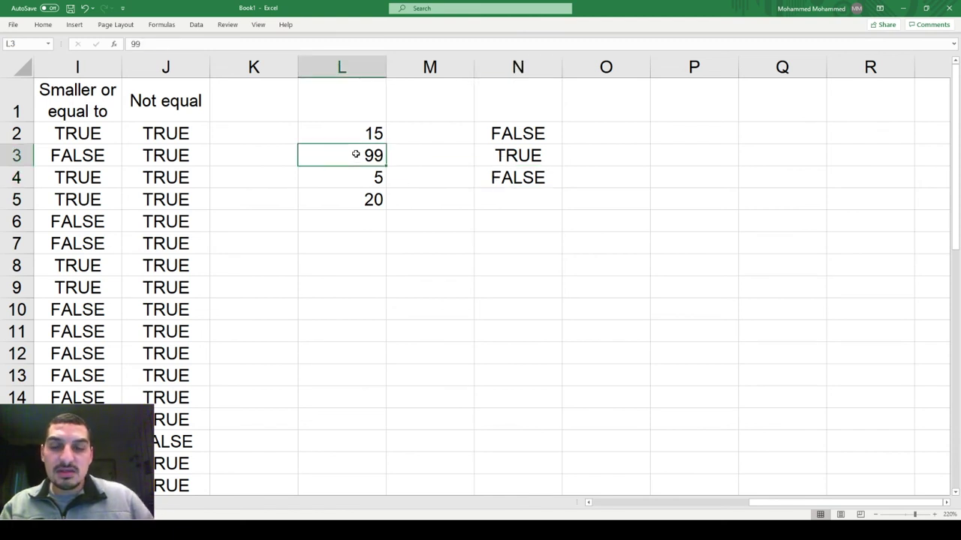
{"action": "key", "text": "Up"}
{"action": "key", "text": "Down"}
{"action": "type", "text": "9"}
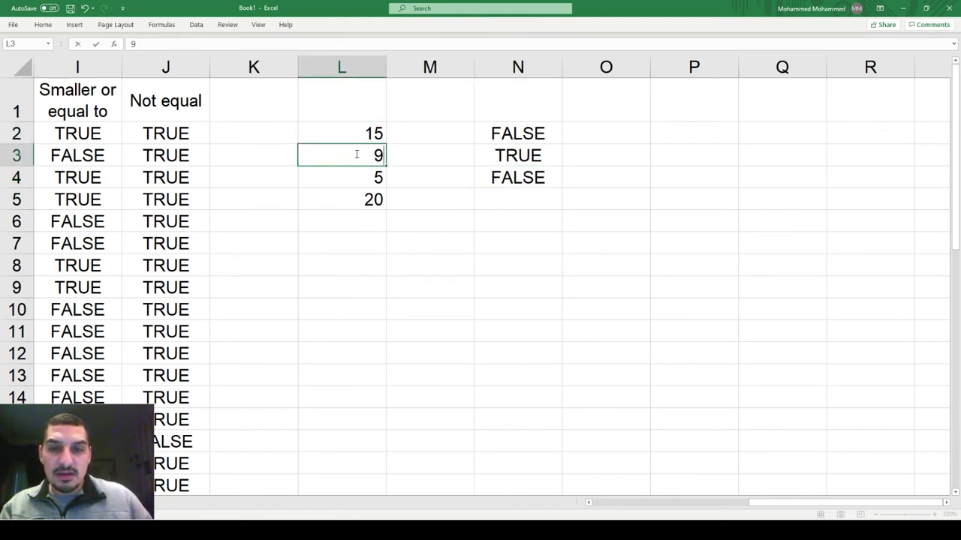
{"action": "key", "text": "Return"}
{"action": "left_click", "coordinate": [520, 189]}
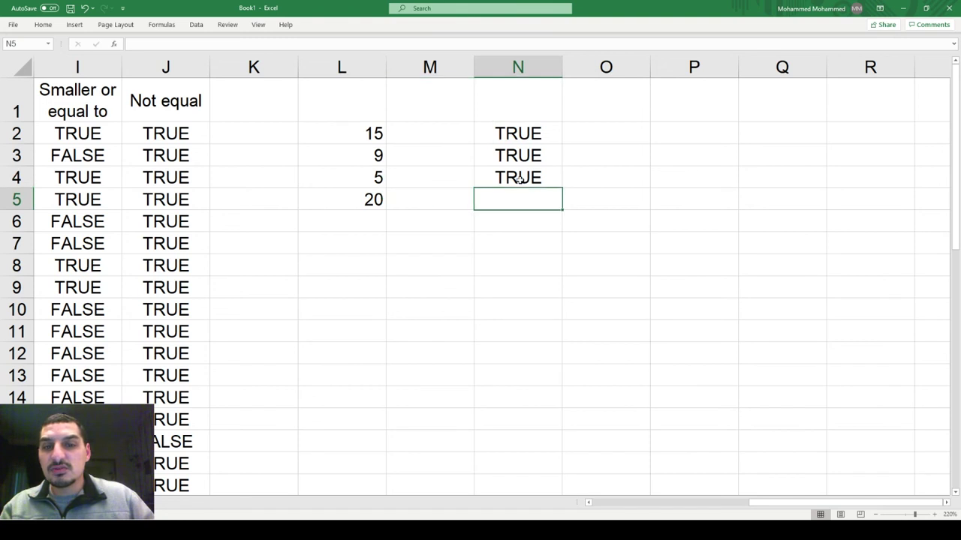
Review the formulas with NOT in N4, OR in N3 and AND in N2 and the cells they reference.
{"action": "left_click", "coordinate": [519, 179]}
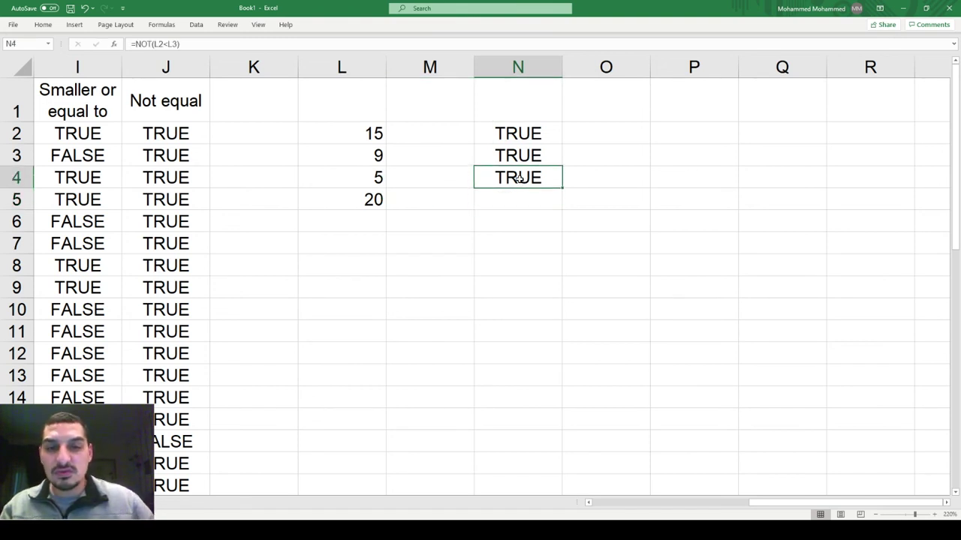
{"action": "key", "text": "Up"}
{"action": "key", "text": "F2"}
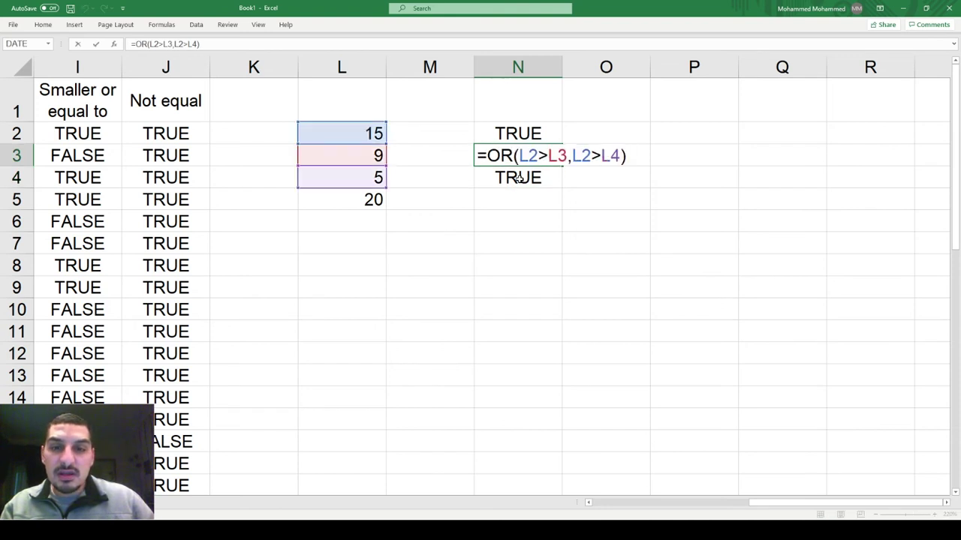
{"action": "key", "text": "Escape"}
{"action": "key", "text": "Up"}
{"action": "key", "text": "F2"}
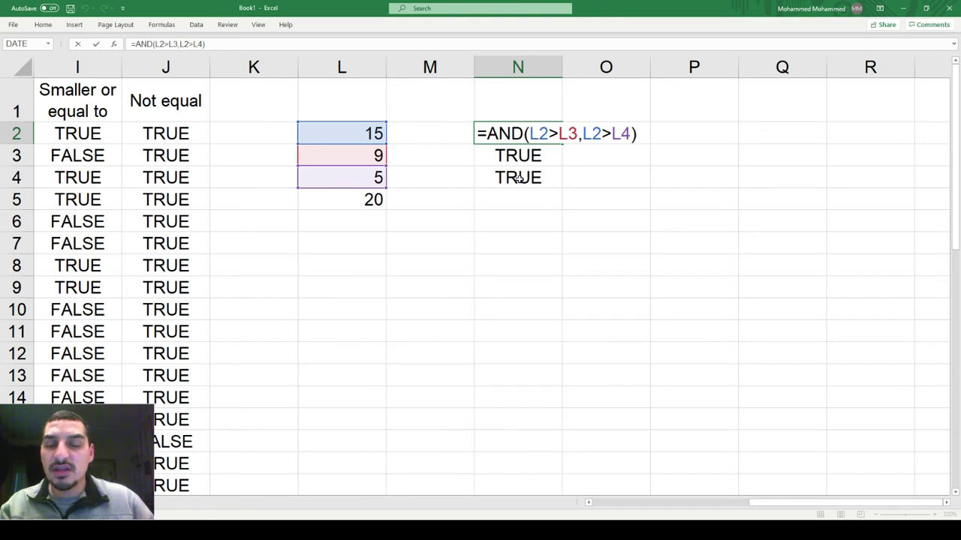
{"action": "key", "text": "Return"}
{"action": "left_click", "coordinate": [518, 178]}
{"action": "type", "text": "=NOT(L2<L3)"}
{"action": "key", "text": "Left"}
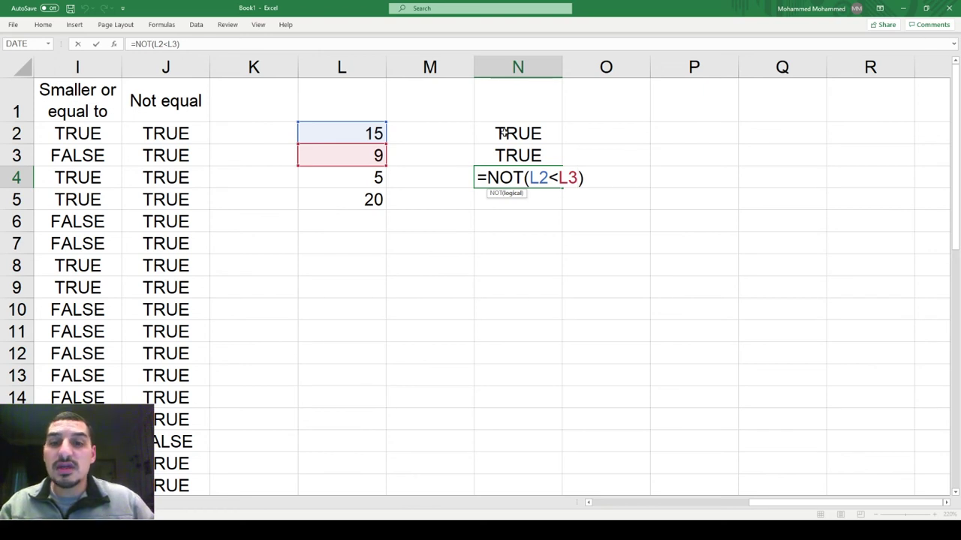
{"action": "key", "text": "Return"}
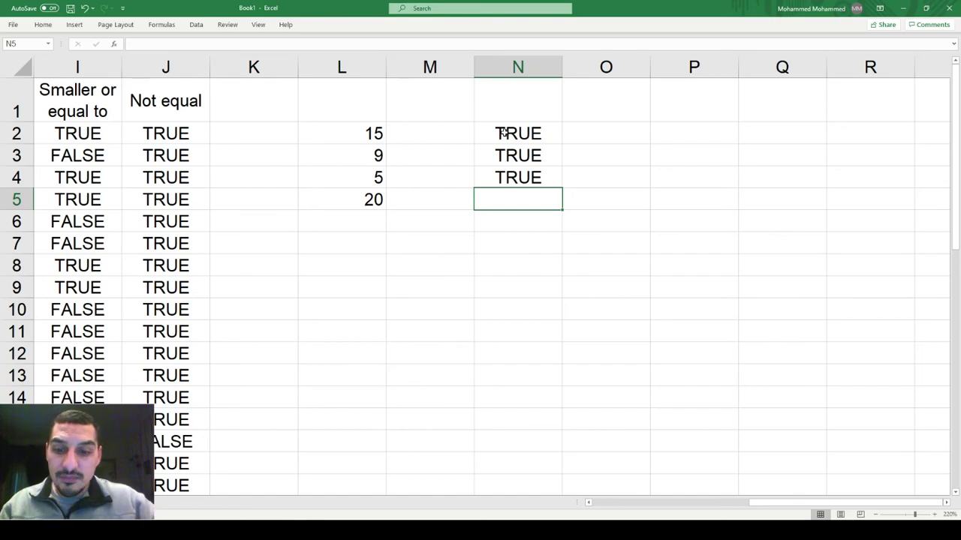
Review the full comparison table together with the logical tests in column N, ending on the AND formula in N2.
{"action": "scroll", "coordinate": [548, 96], "scroll_direction": "left", "scroll_amount": 3}
{"action": "scroll", "coordinate": [551, 98], "scroll_direction": "down", "scroll_amount": 2}
{"action": "scroll", "coordinate": [550, 97], "scroll_direction": "down", "scroll_amount": 3}
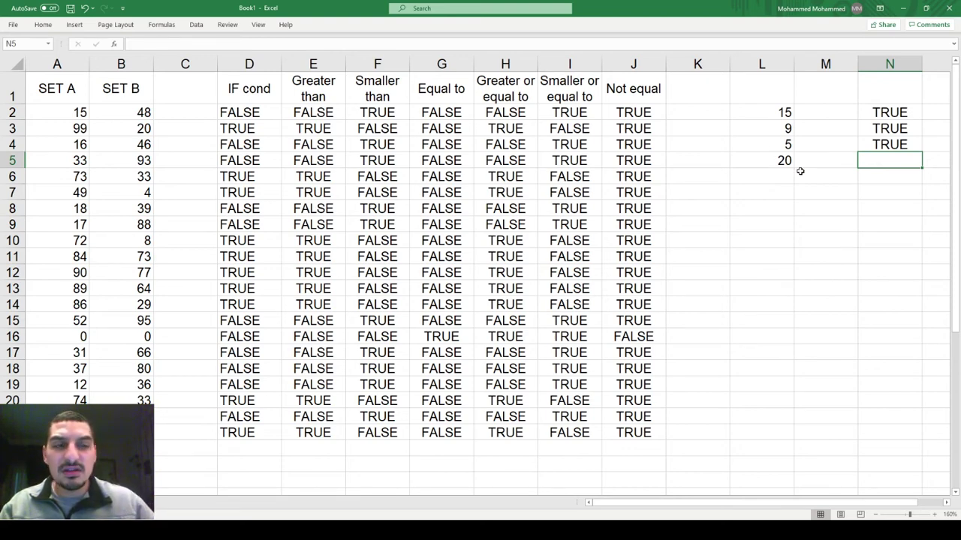
{"action": "key", "text": "Up"}
{"action": "key", "text": "Up"}
{"action": "key", "text": "Up"}
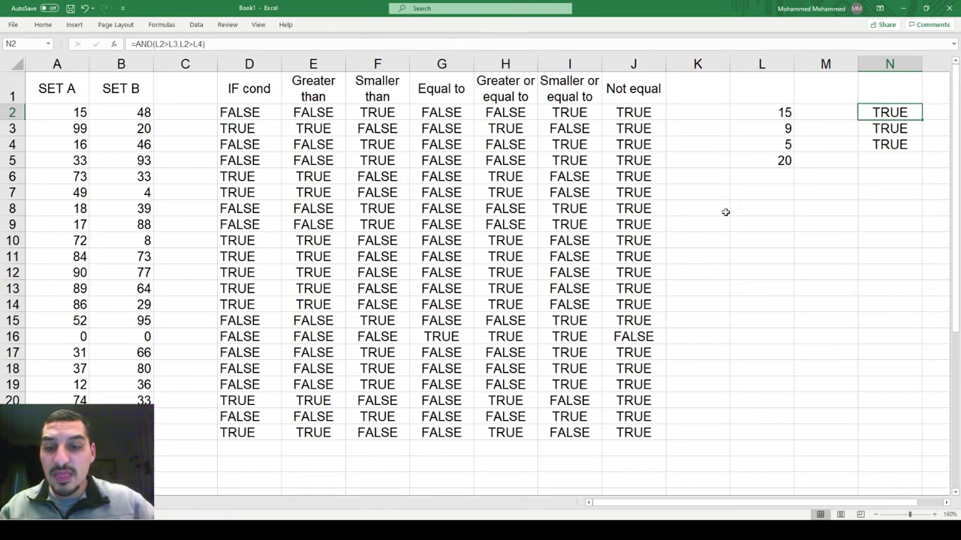
Switch to the PowerPoint presentation on local maxima and local minima and show slide 2 with the global maximum and minimum.
{"action": "left_click", "coordinate": [442, 318]}
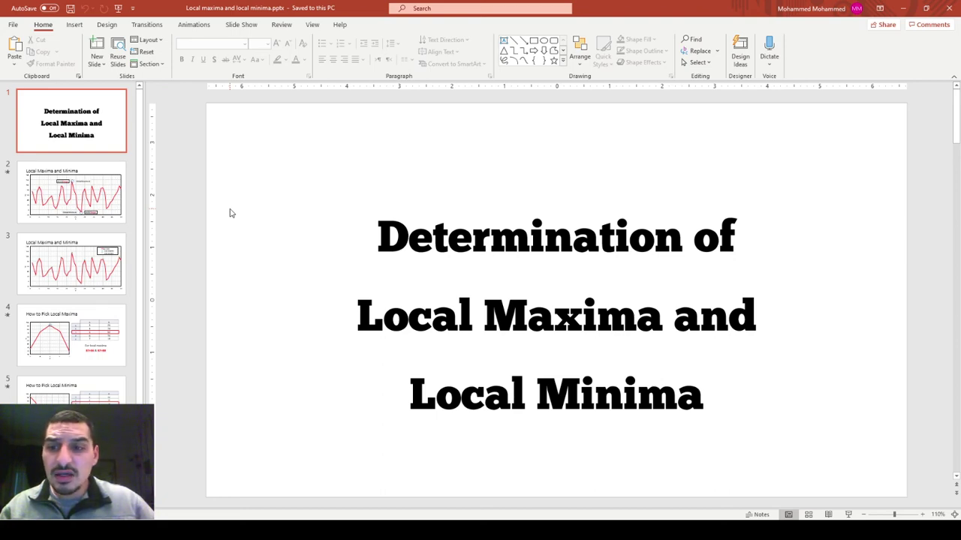
{"action": "key", "text": "Page_Down"}
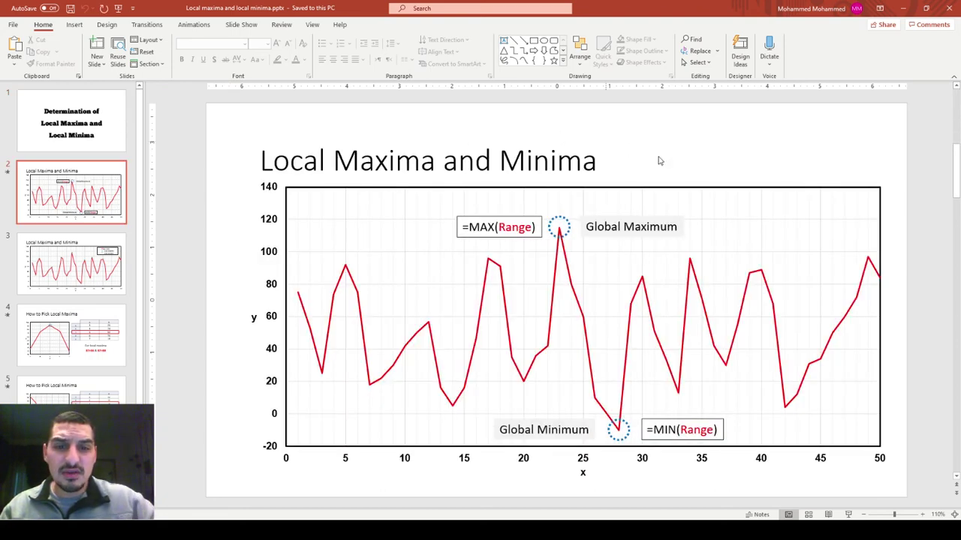